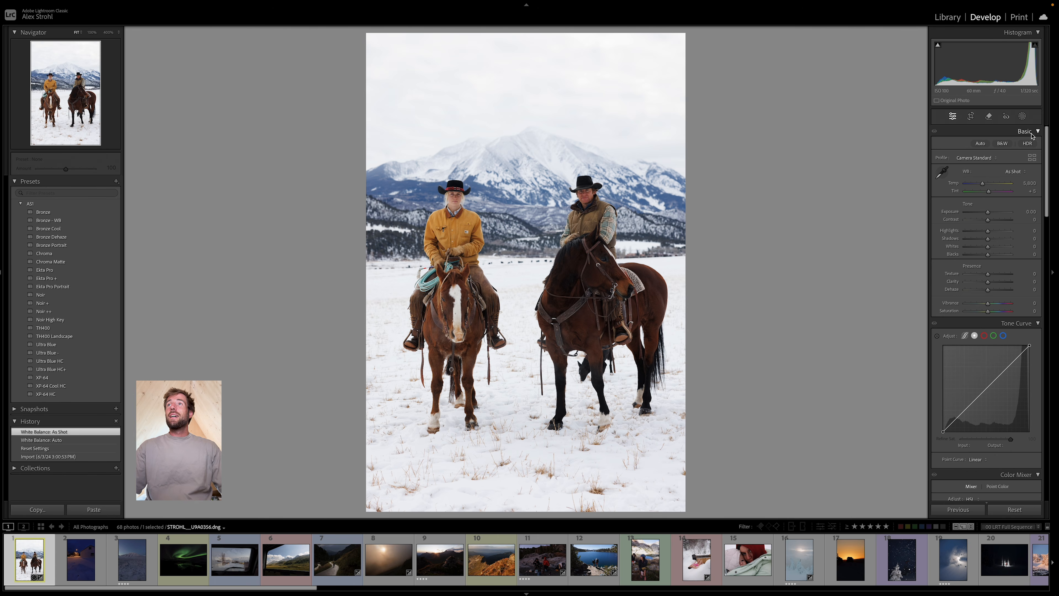
Step: Try the Auto white balance on the photo of two riders in snow, and return it to As Shot
{"action": "left_click", "coordinate": [1016, 173]}
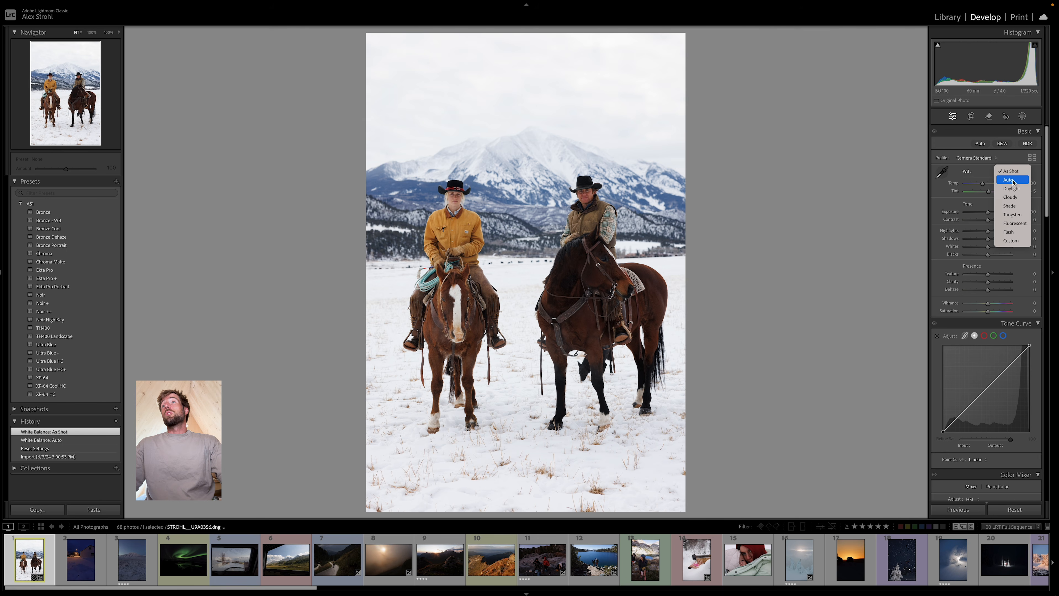
{"action": "left_click", "coordinate": [1013, 181]}
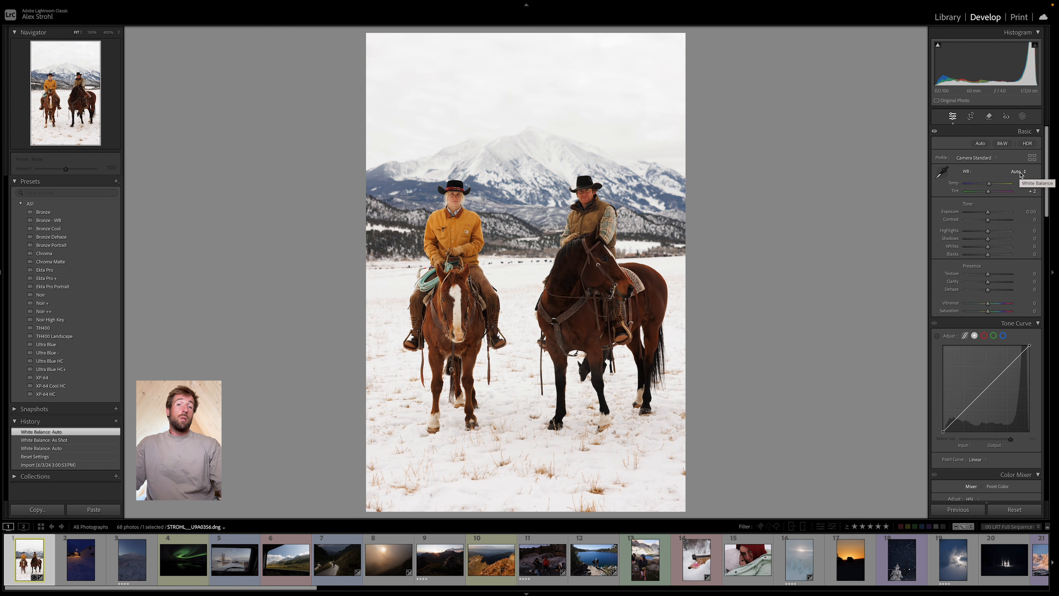
{"action": "left_click", "coordinate": [1020, 174]}
{"action": "left_click", "coordinate": [1018, 163]}
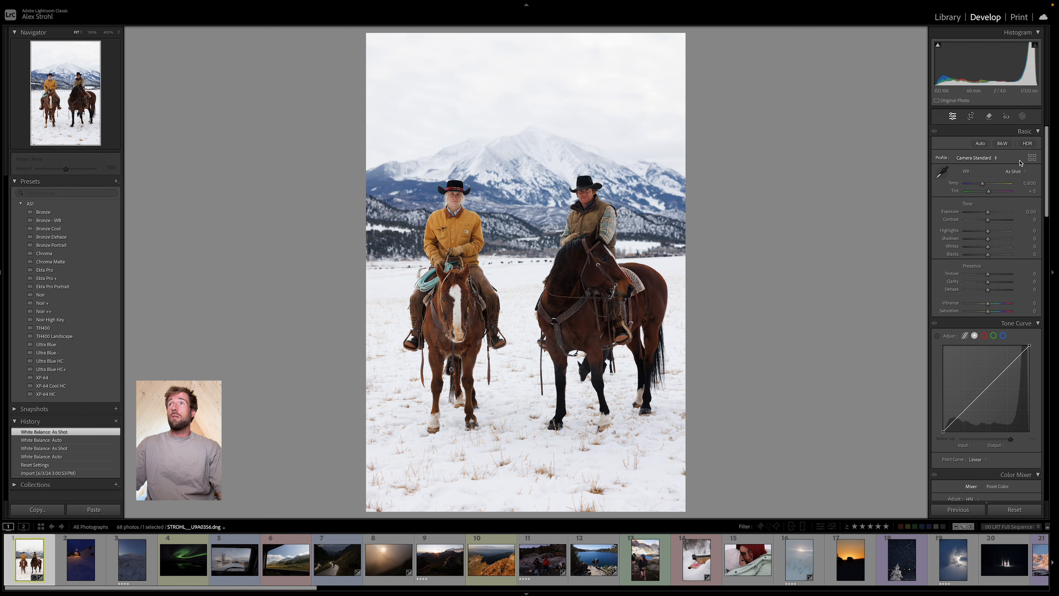
Step: Try different exposure adjustments on the two riders photo and reset Exposure to 0.00
{"action": "left_click_drag", "start_coordinate": [988, 213], "coordinate": [988, 220]}
{"action": "double_click", "coordinate": [990, 212]}
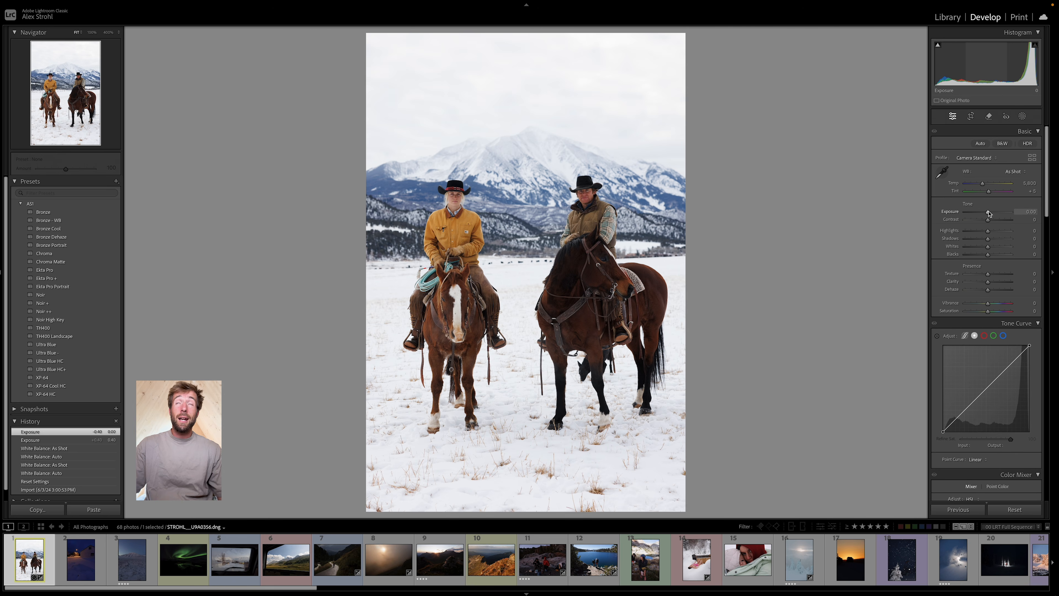
{"action": "left_click_drag", "start_coordinate": [989, 213], "coordinate": [989, 215]}
{"action": "double_click", "coordinate": [989, 216]}
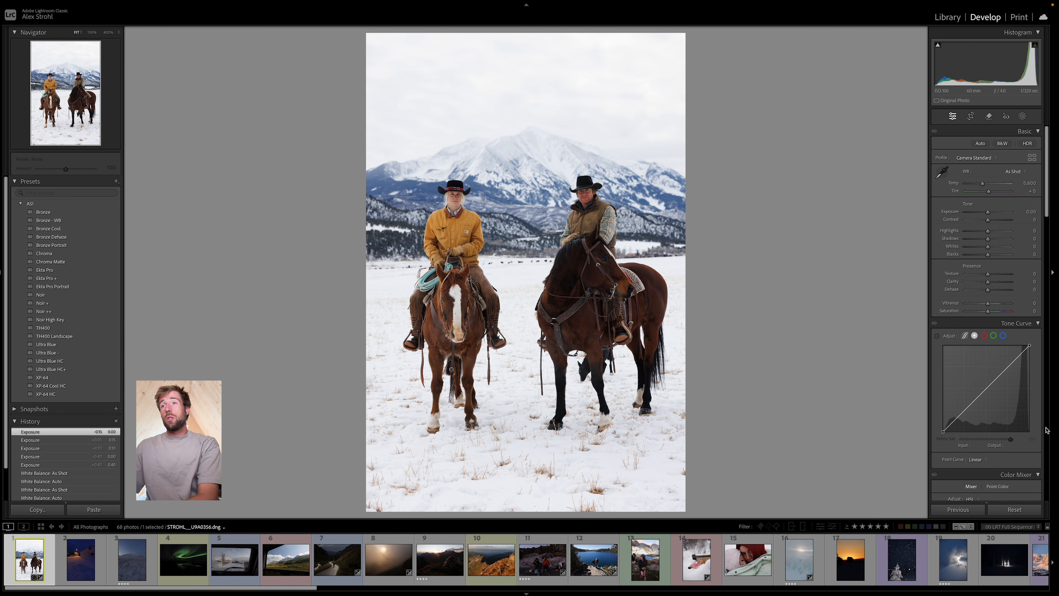
Step: Filter the photos to show only red-labelled images, without any star rating requirement
{"action": "left_click", "coordinate": [901, 527]}
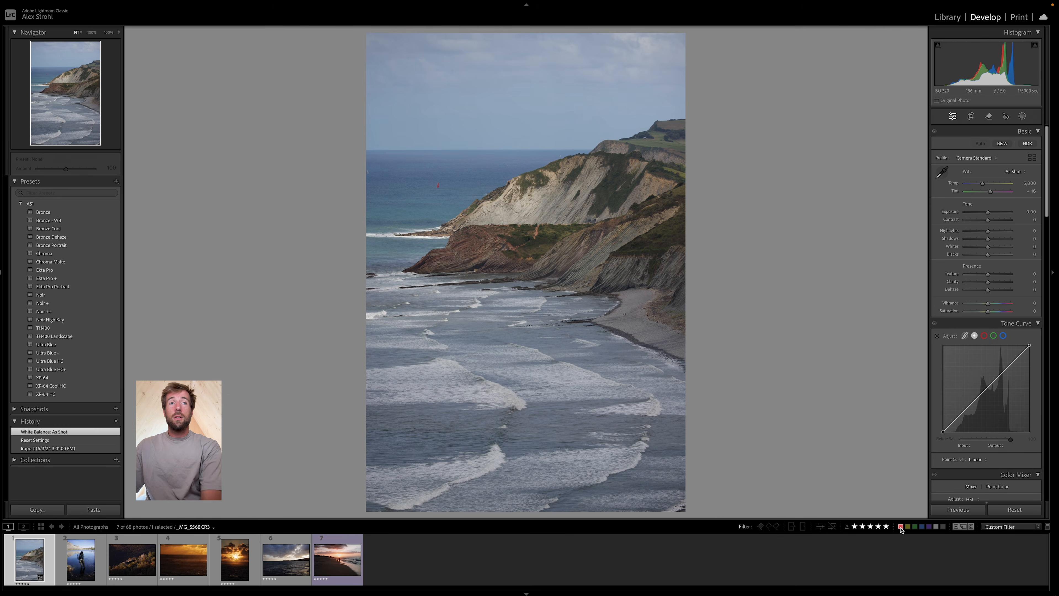
{"action": "left_click", "coordinate": [901, 527]}
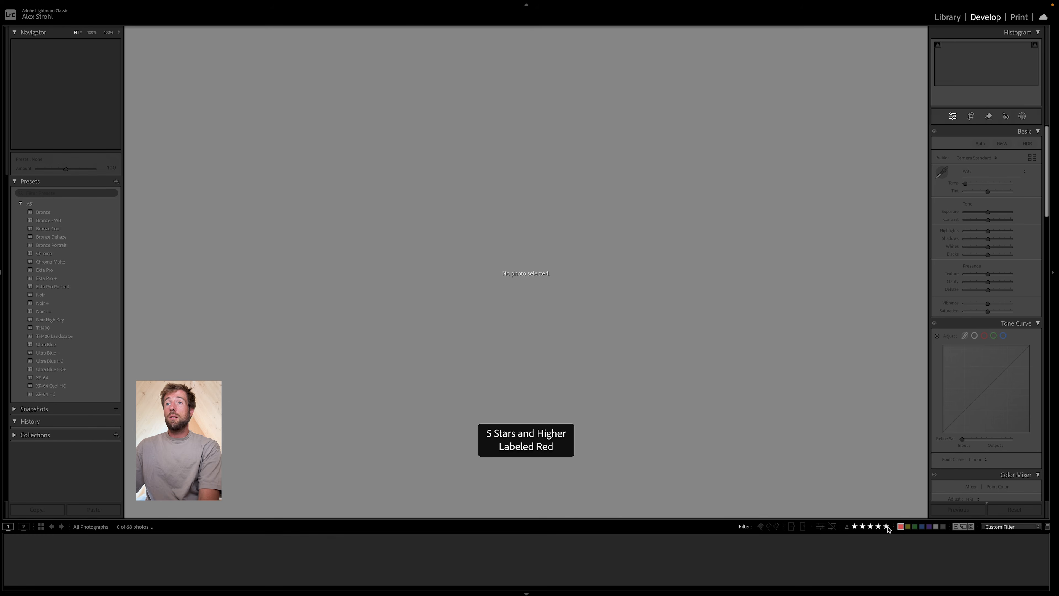
{"action": "left_click", "coordinate": [886, 527]}
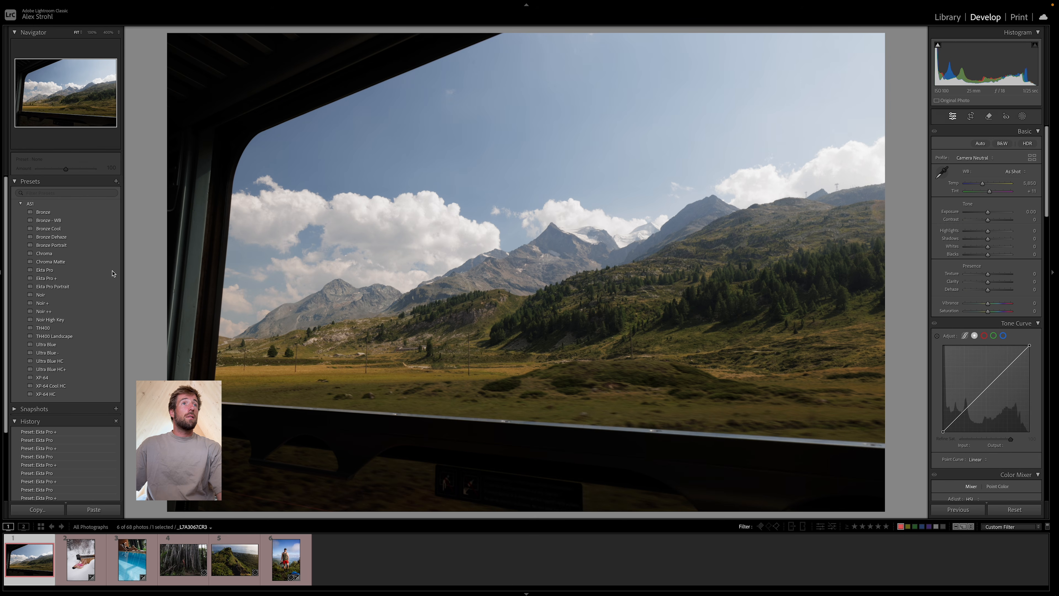
Step: Apply the Ekta Pro preset to the train window landscape, keeping the white balance at As Shot
{"action": "left_click", "coordinate": [65, 273]}
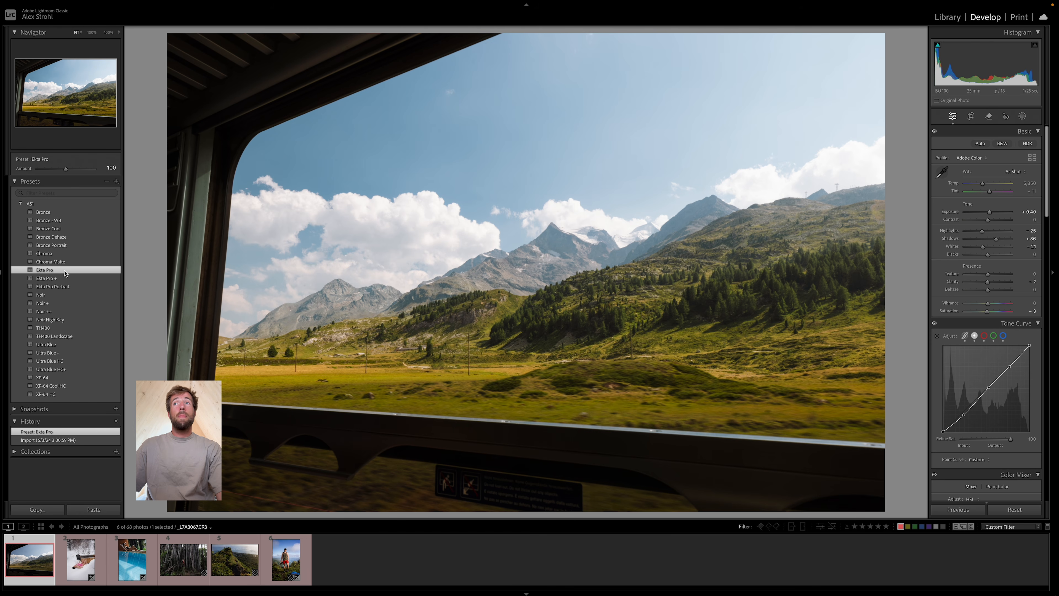
{"action": "left_click", "coordinate": [1013, 172]}
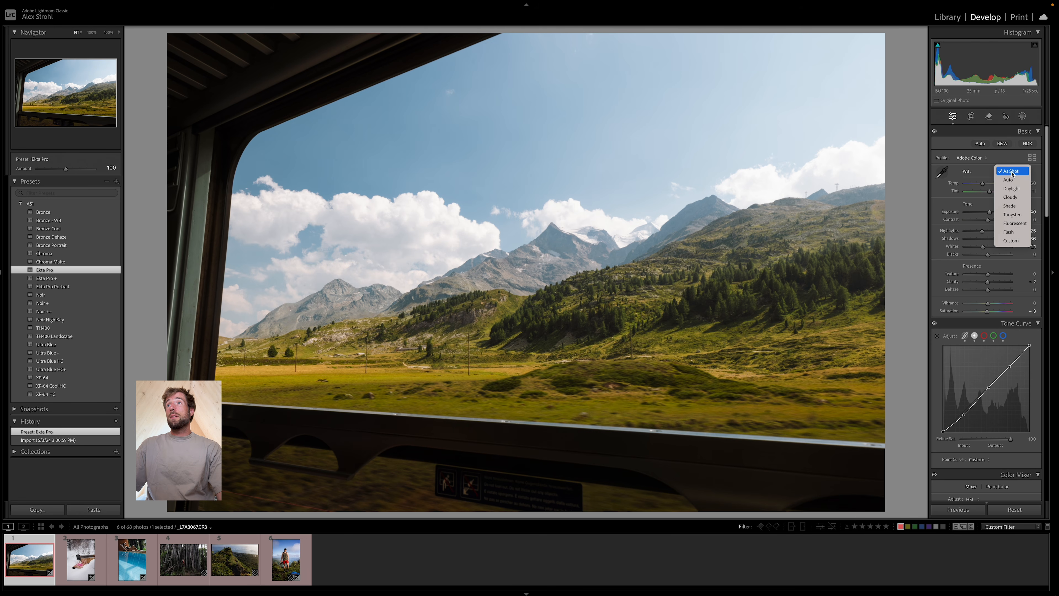
{"action": "left_click", "coordinate": [1012, 172]}
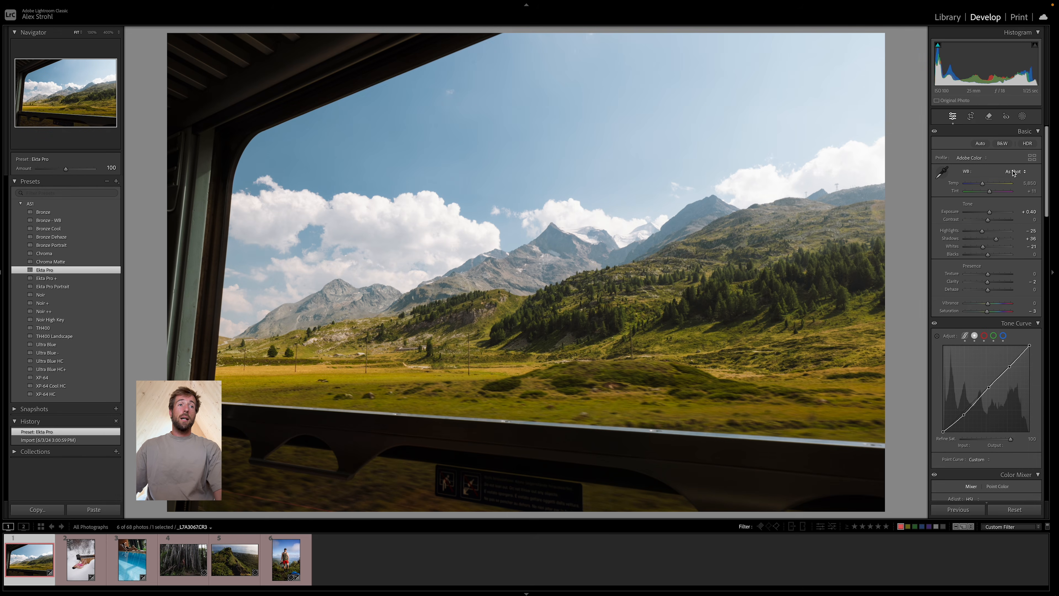
Step: Apply the Ekta Pro + preset to the hanging tree roots photo, setting Shadows to +43 and Contrast to -4
{"action": "left_click", "coordinate": [191, 560]}
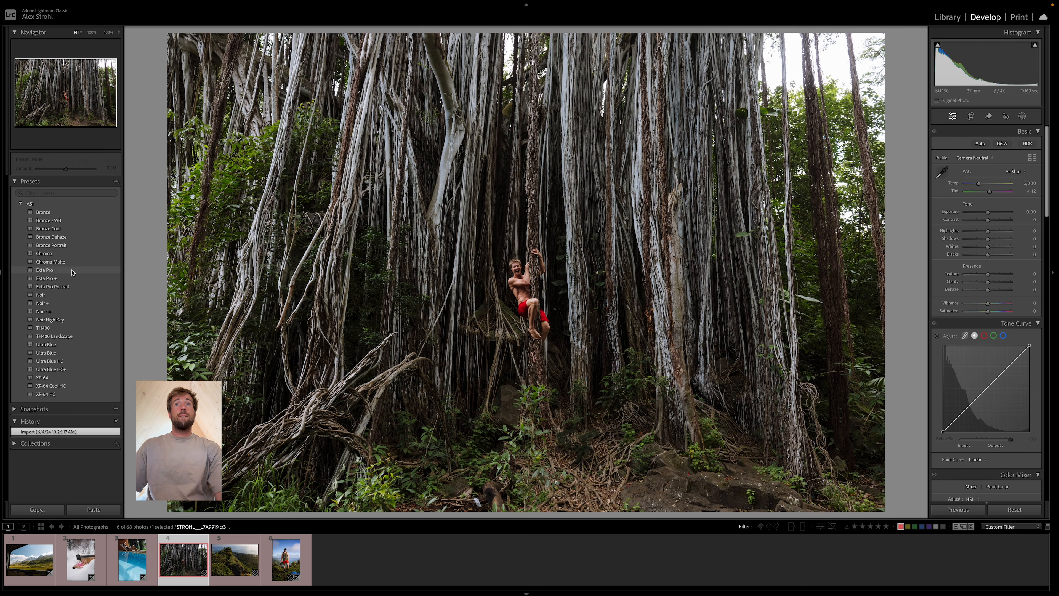
{"action": "left_click", "coordinate": [72, 271]}
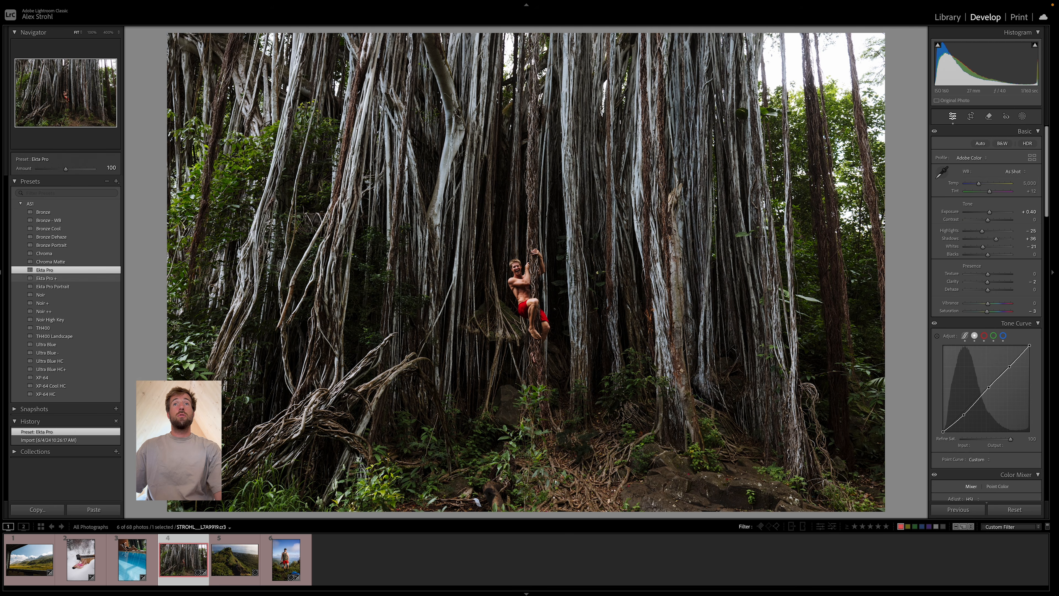
{"action": "left_click", "coordinate": [66, 280]}
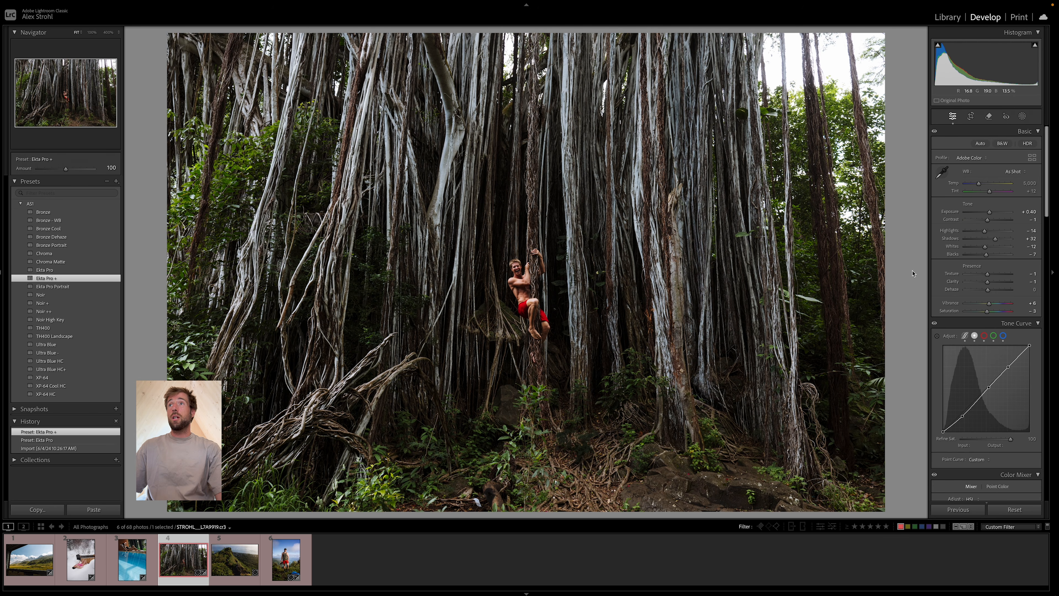
{"action": "mouse_move", "coordinate": [995, 239]}
{"action": "left_mouse_down"}
{"action": "mouse_move", "coordinate": [1004, 241]}
{"action": "mouse_move", "coordinate": [987, 220]}
{"action": "left_mouse_up"}
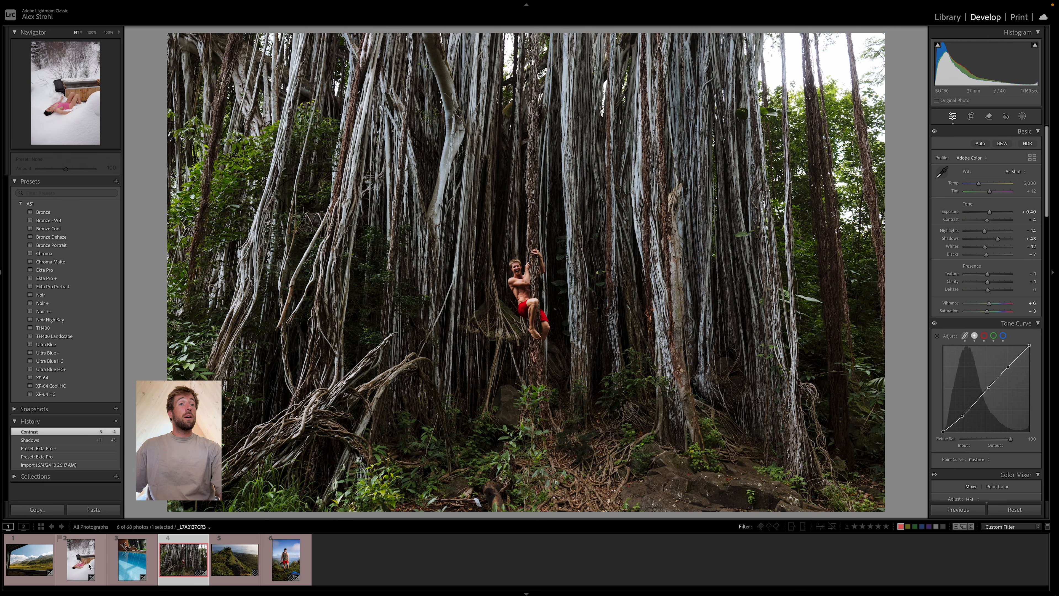
Step: Apply the Ekta Pro Portrait preset to the photo of the man in red shorts, with Exposure +0.35, Contrast -26 and Highlights -62
{"action": "left_click", "coordinate": [278, 556]}
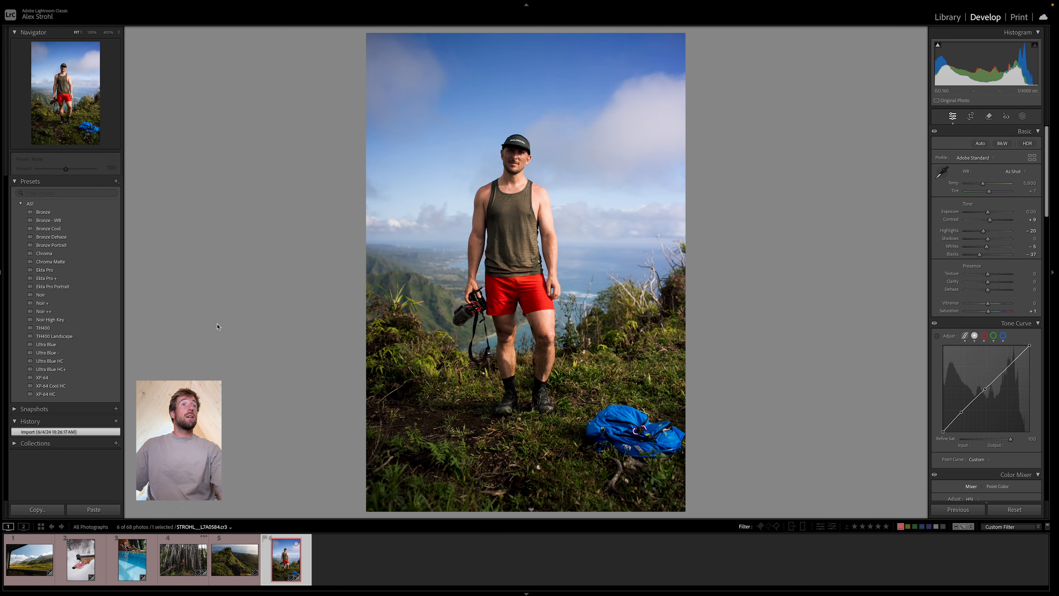
{"action": "left_click", "coordinate": [95, 290]}
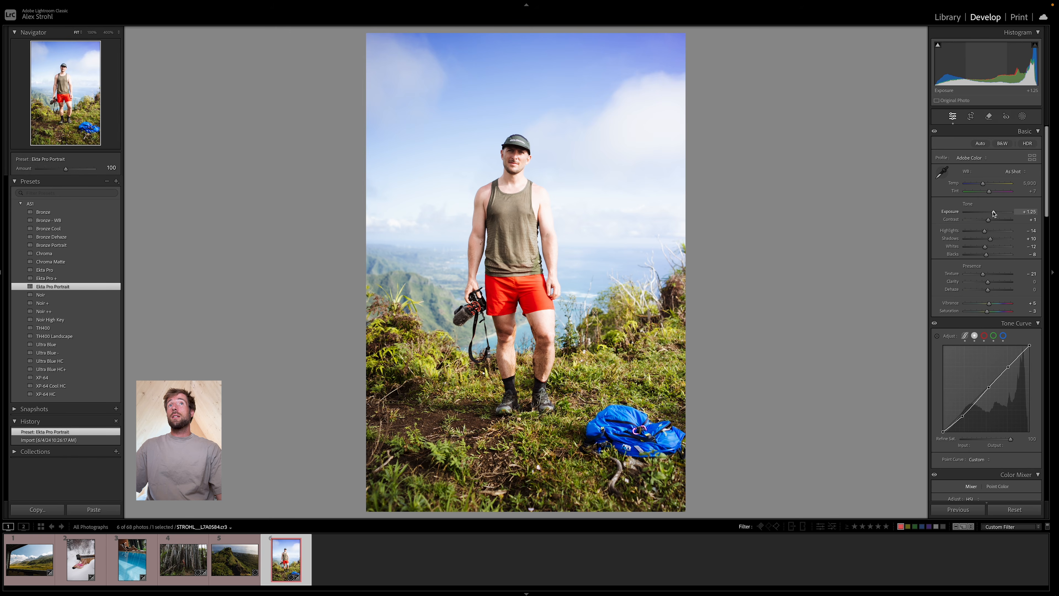
{"action": "left_click_drag", "start_coordinate": [994, 214], "coordinate": [993, 213]}
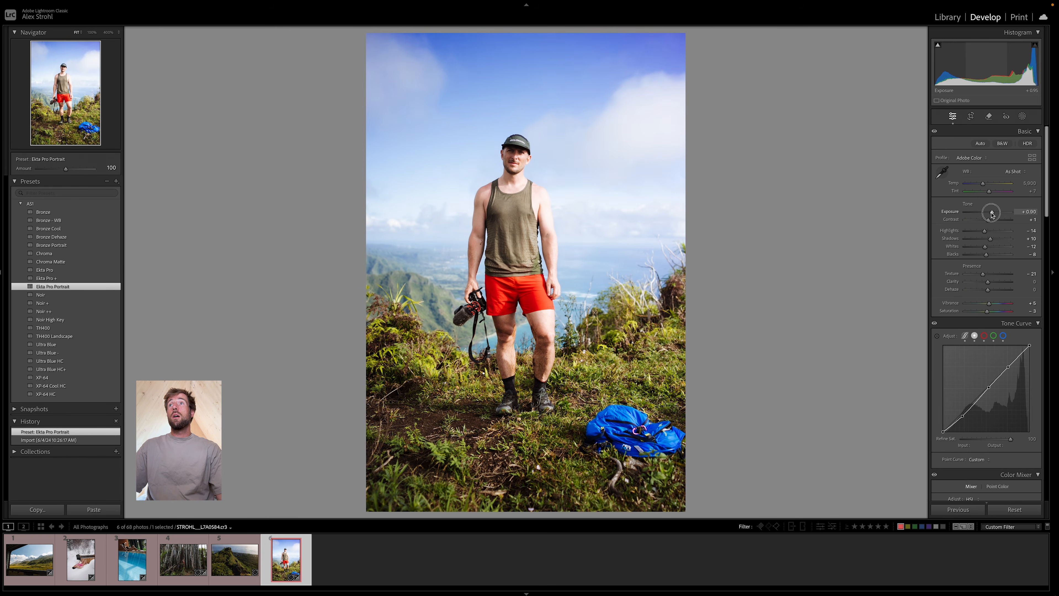
{"action": "left_click", "coordinate": [1015, 173]}
{"action": "left_click", "coordinate": [1015, 172]}
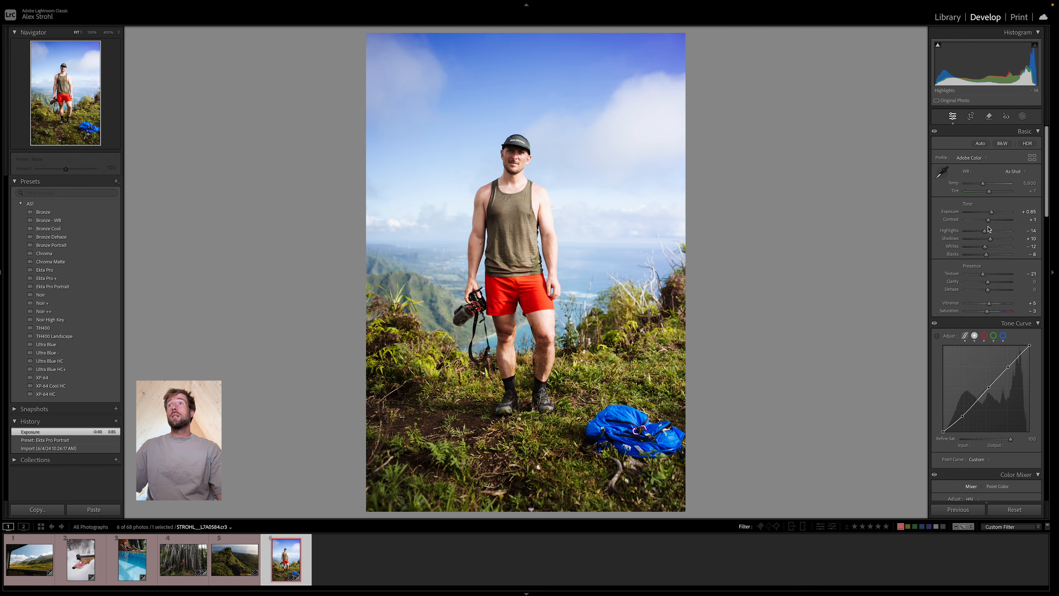
{"action": "left_click_drag", "start_coordinate": [992, 214], "coordinate": [975, 234]}
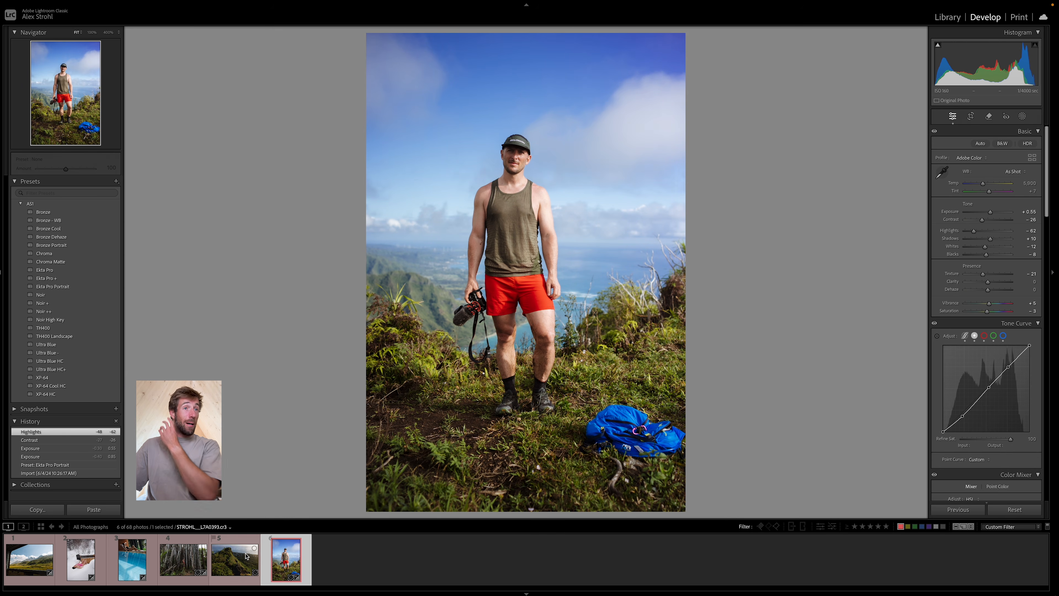
Step: Apply the Ekta Pro preset to the photo of the woman lounging by the pool
{"action": "left_click", "coordinate": [132, 559]}
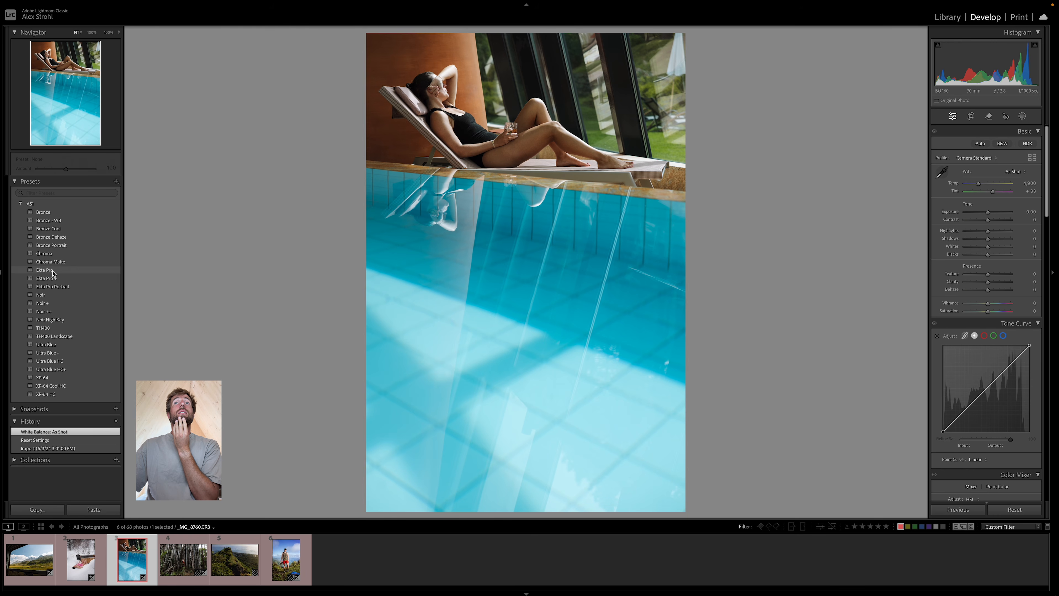
{"action": "left_click", "coordinate": [46, 270]}
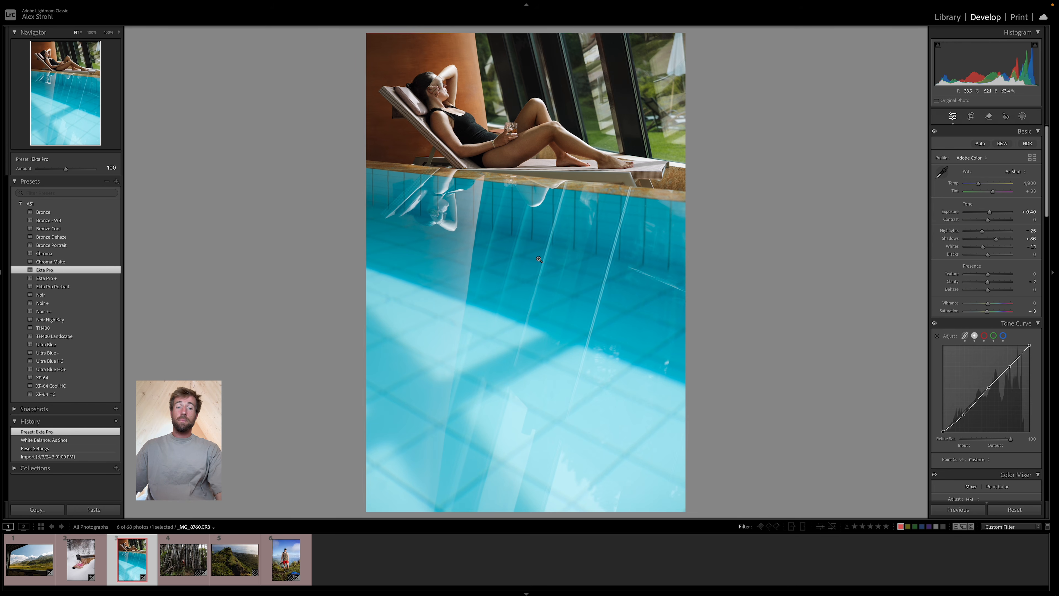
Step: Return to the library grid and replace the red label filter with the yellow one
{"action": "key", "text": "g"}
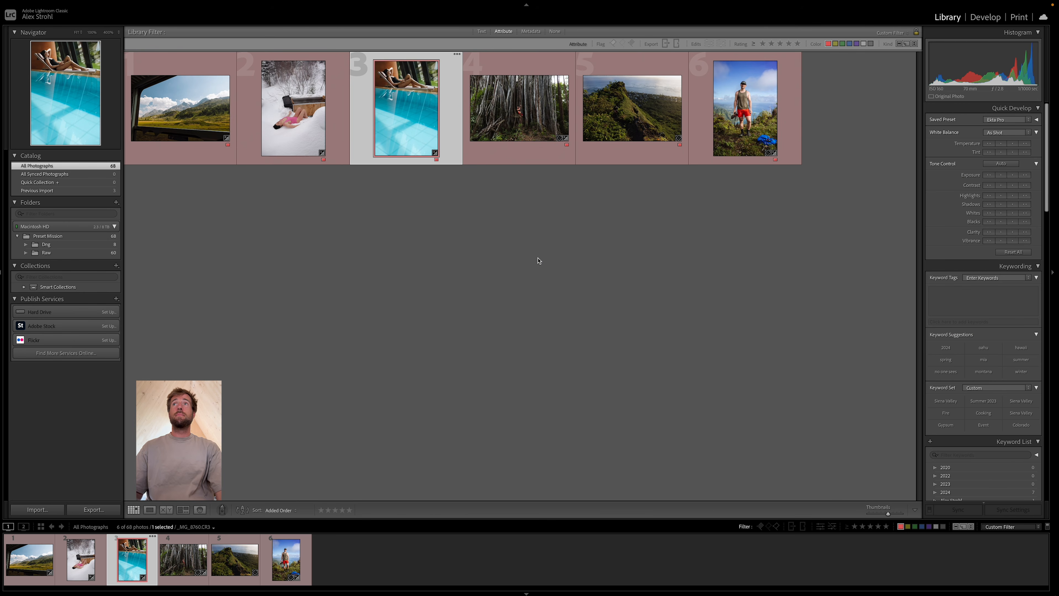
{"action": "mouse_move", "coordinate": [542, 5]}
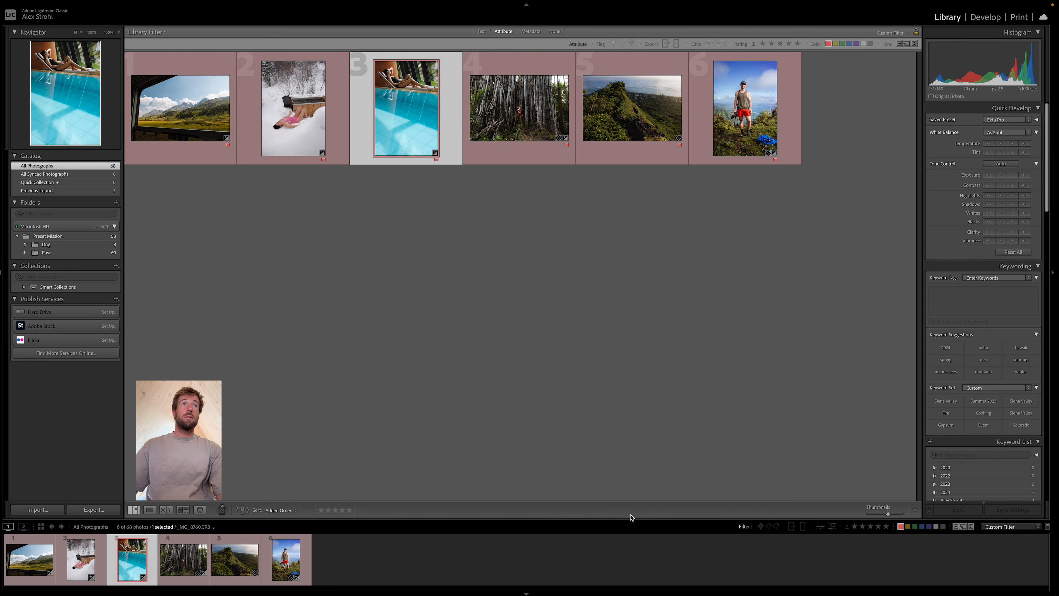
{"action": "left_click", "coordinate": [900, 526]}
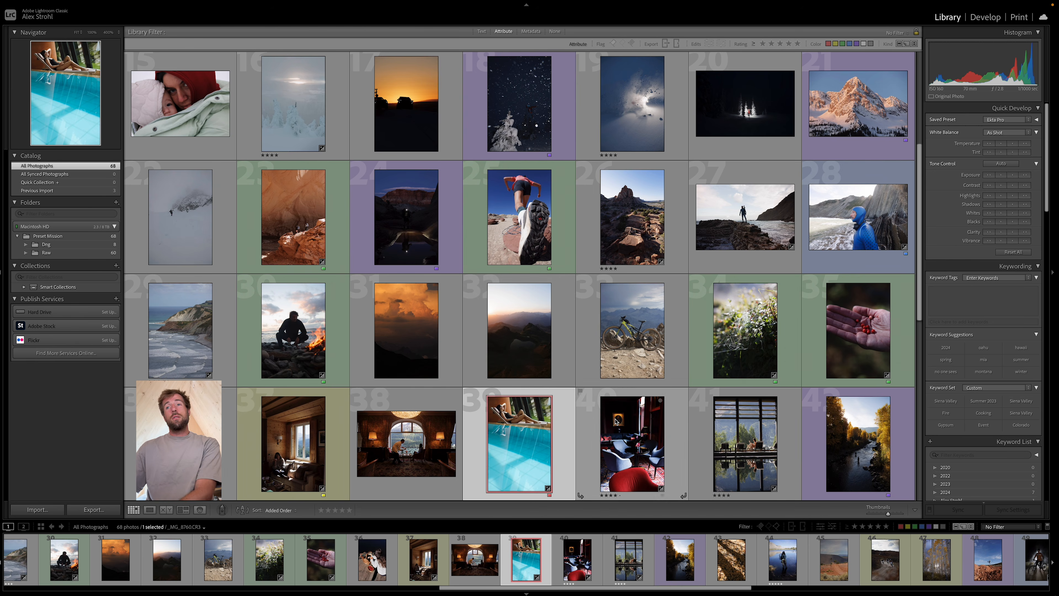
{"action": "left_click", "coordinate": [907, 527]}
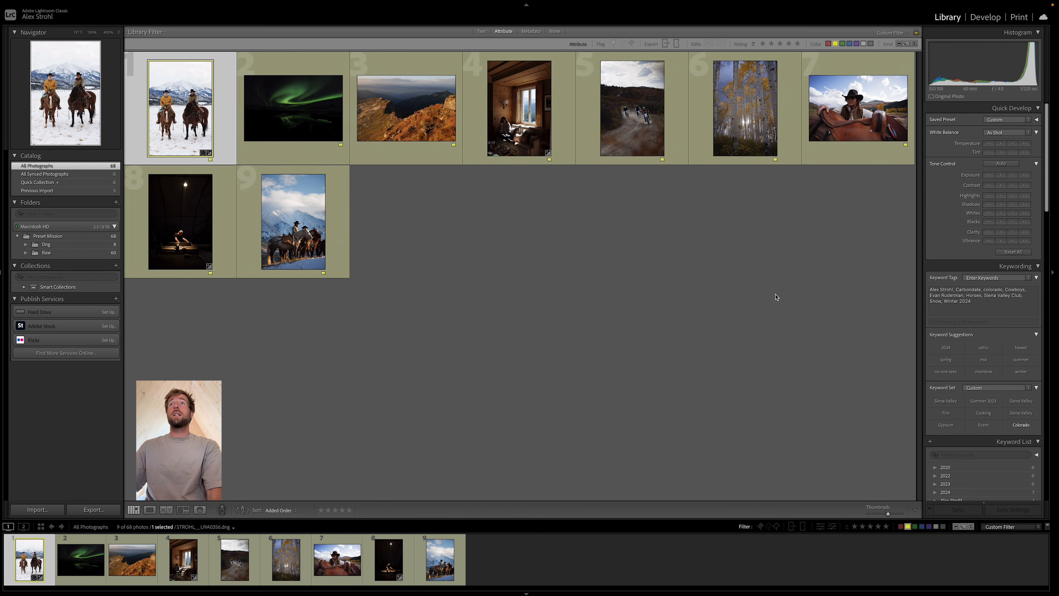
Step: Open the photo of riders and horses on the snowy slope for developing
{"action": "double_click", "coordinate": [329, 226]}
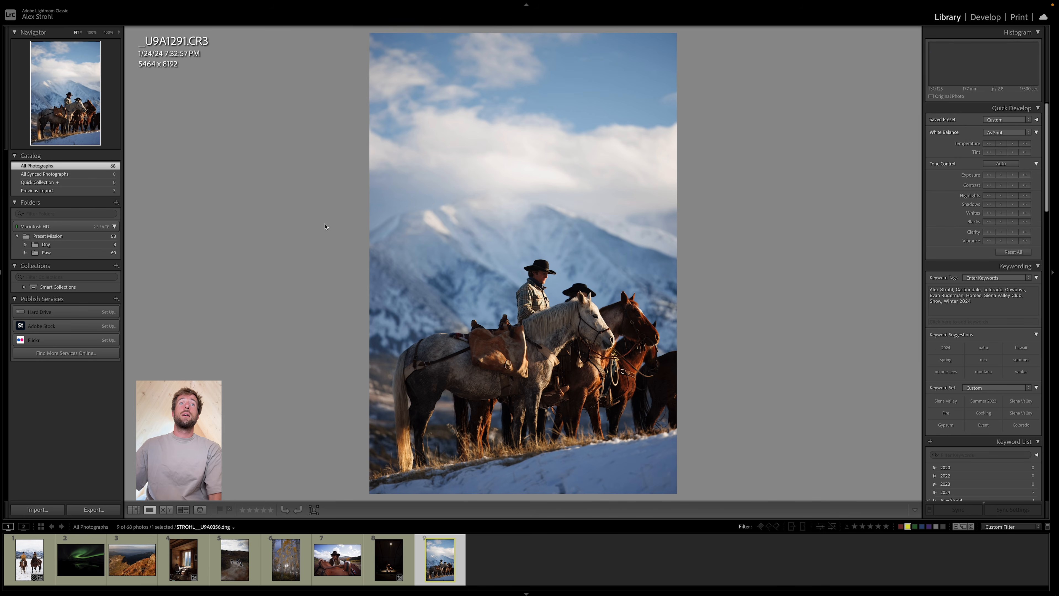
{"action": "key", "text": "d"}
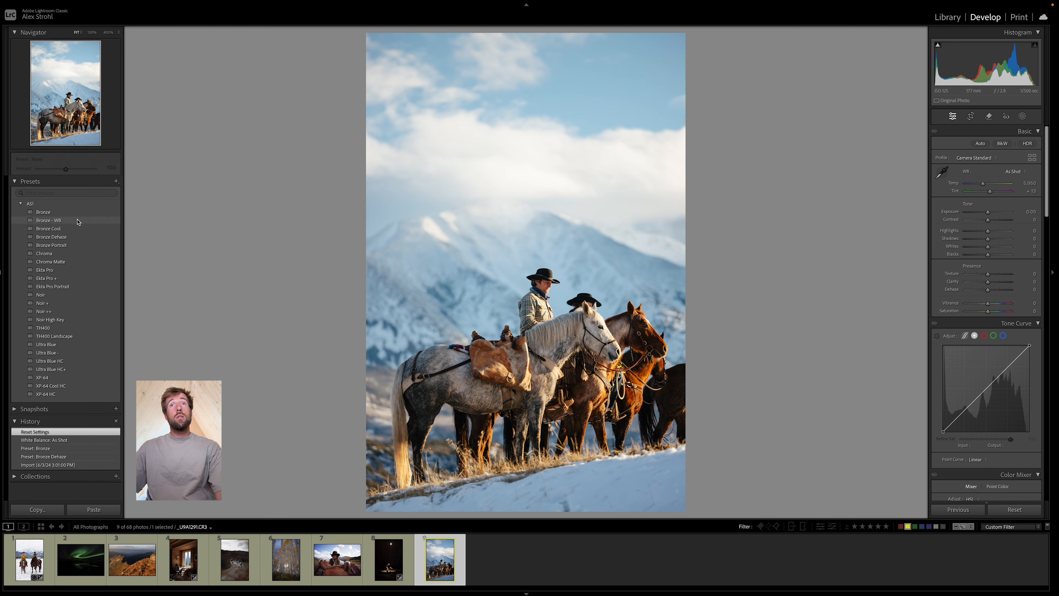
Step: Compare the Bronze - WB and Bronze presets on the horses photo, setting Bronze's white balance to As Shot
{"action": "left_click", "coordinate": [78, 221]}
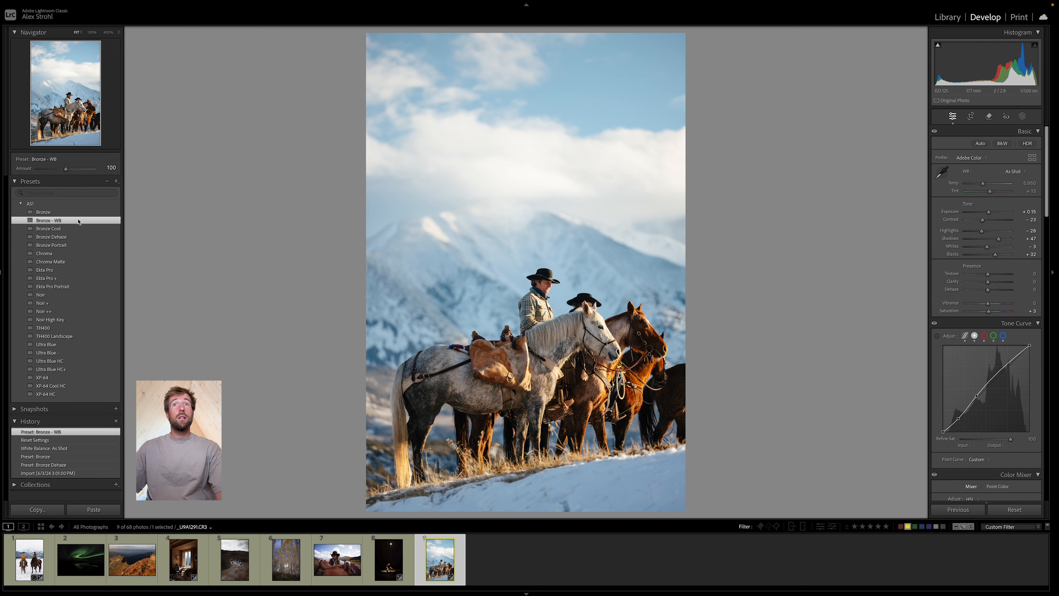
{"action": "left_click", "coordinate": [78, 213]}
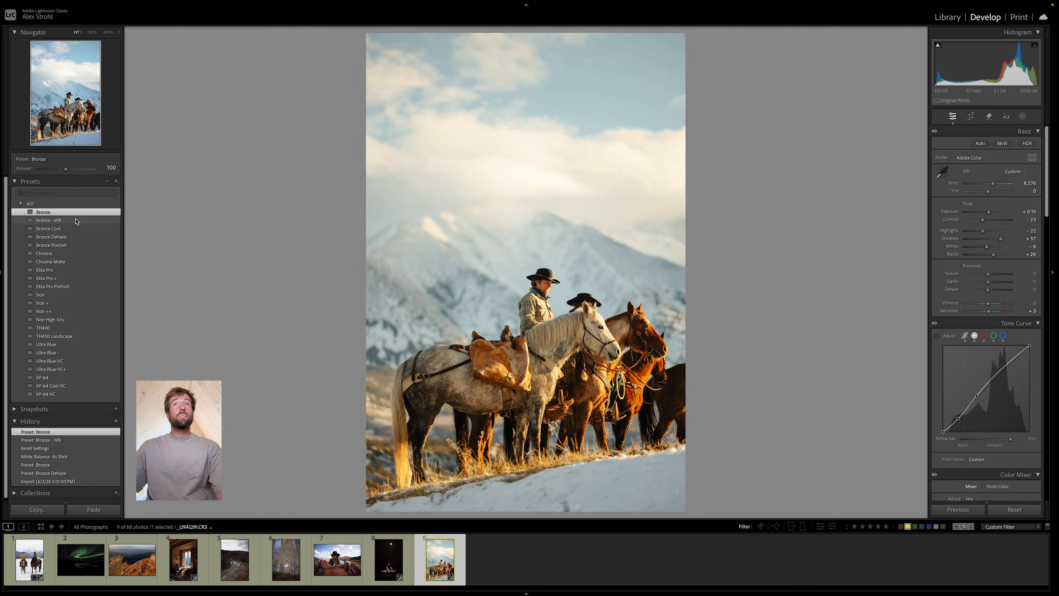
{"action": "left_click", "coordinate": [1015, 171]}
{"action": "left_click", "coordinate": [1012, 101]}
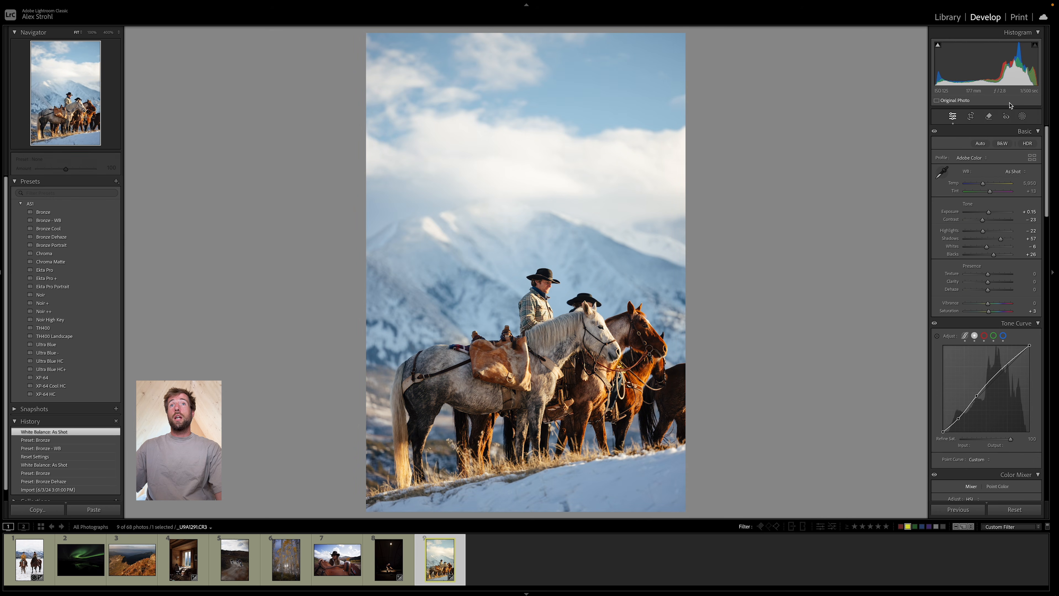
{"action": "left_click", "coordinate": [71, 221]}
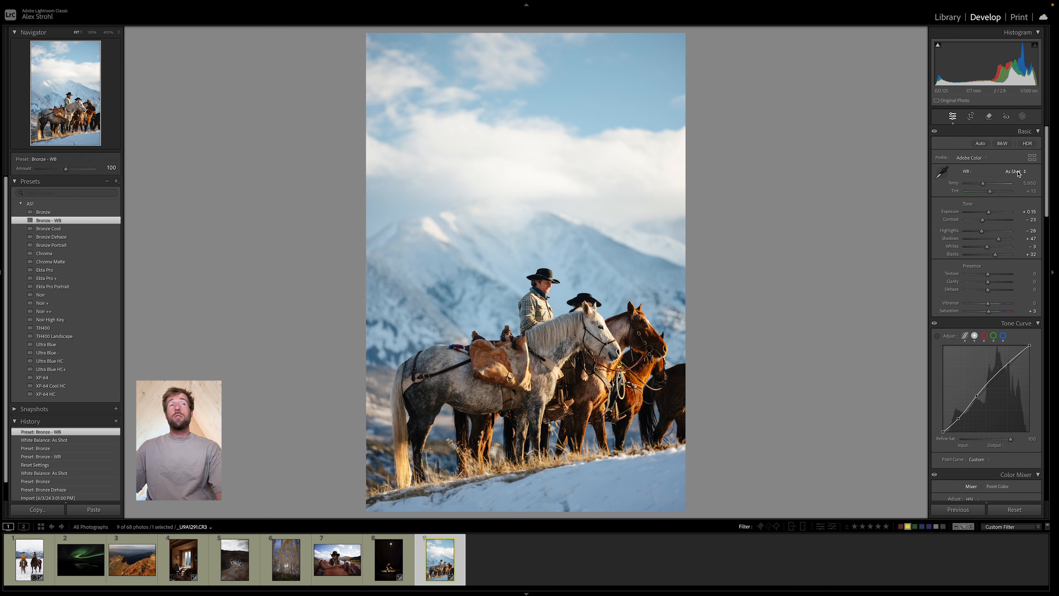
Step: Apply the Bronze Cool preset to the horses photo with reduced contrast and exposure, and return to the library grid
{"action": "left_click", "coordinate": [98, 229]}
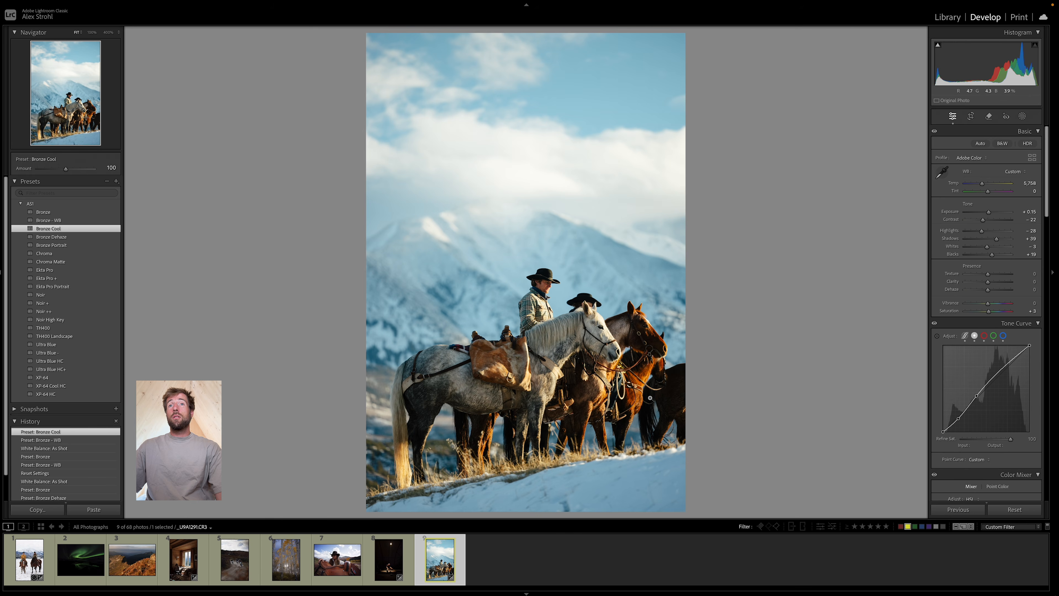
{"action": "left_click_drag", "start_coordinate": [983, 220], "coordinate": [979, 220]}
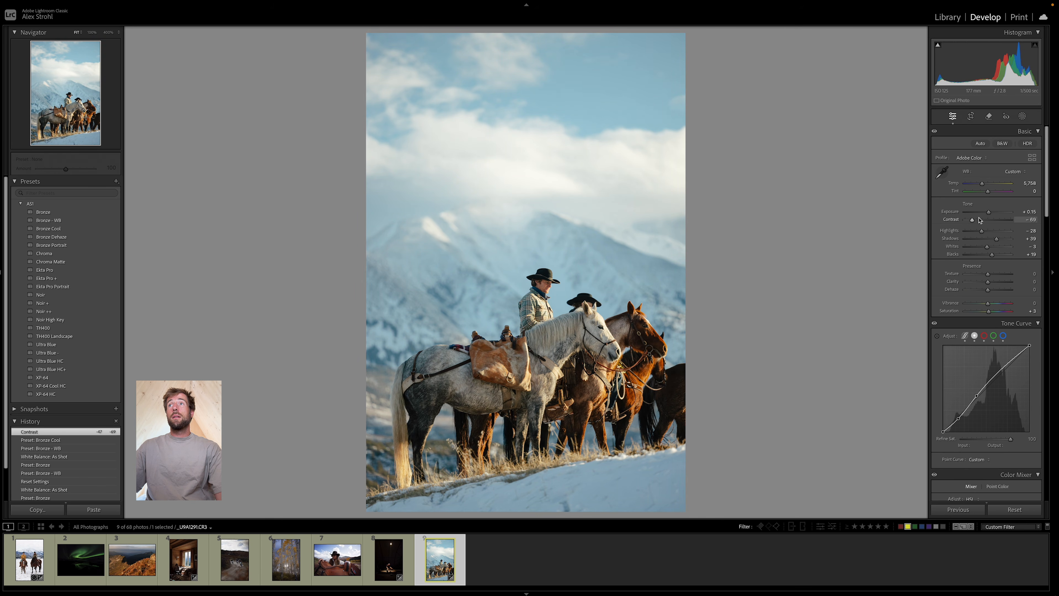
{"action": "left_click_drag", "start_coordinate": [989, 214], "coordinate": [988, 214]}
{"action": "key", "text": "g"}
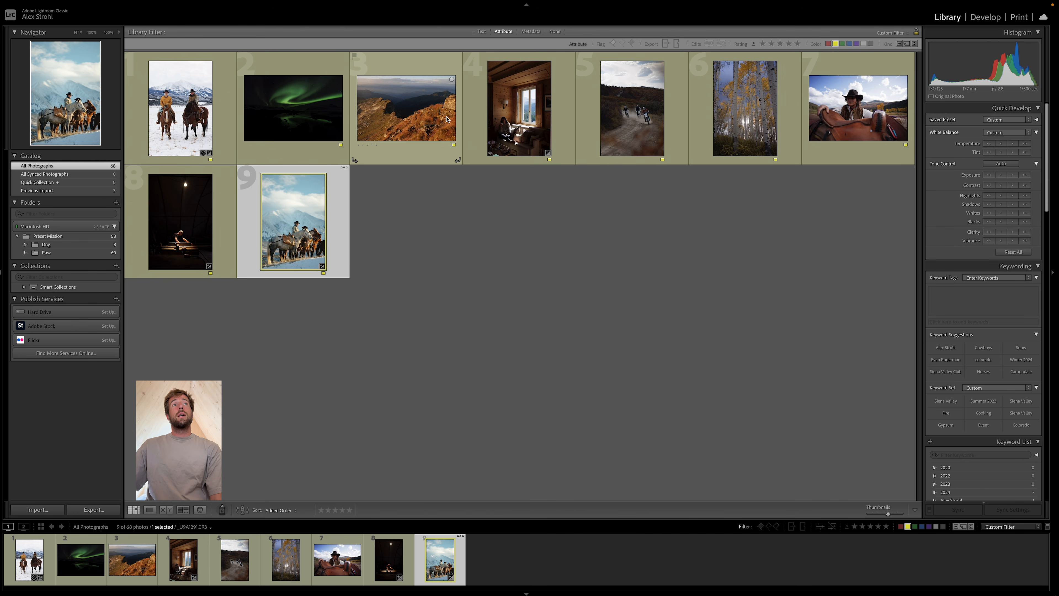
Step: Open the photo of the woman in the wooden cabin interior for developing and apply the Bronze preset
{"action": "left_click", "coordinate": [515, 117]}
{"action": "key", "text": "d"}
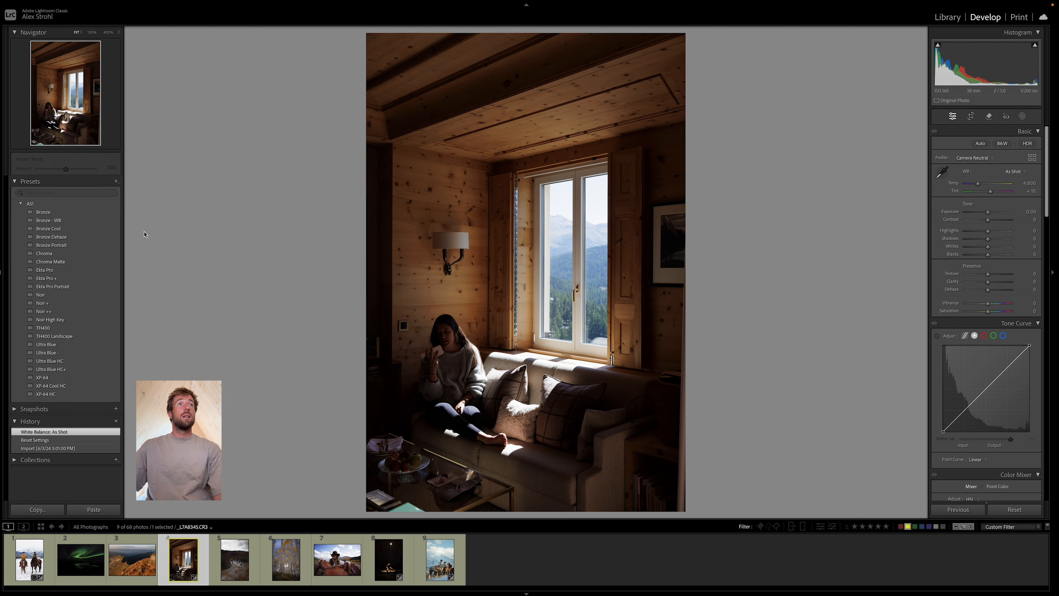
{"action": "left_click", "coordinate": [44, 212]}
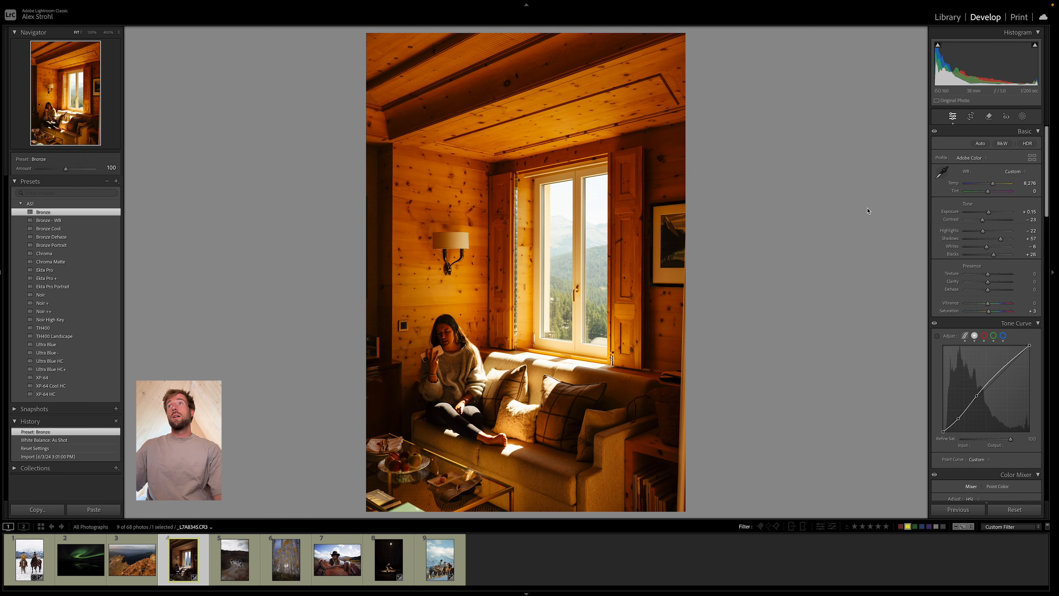
Step: Compare As Shot and Custom white balance for Bronze on the cabin photo, with exposure set to +0.65
{"action": "left_click", "coordinate": [1015, 171]}
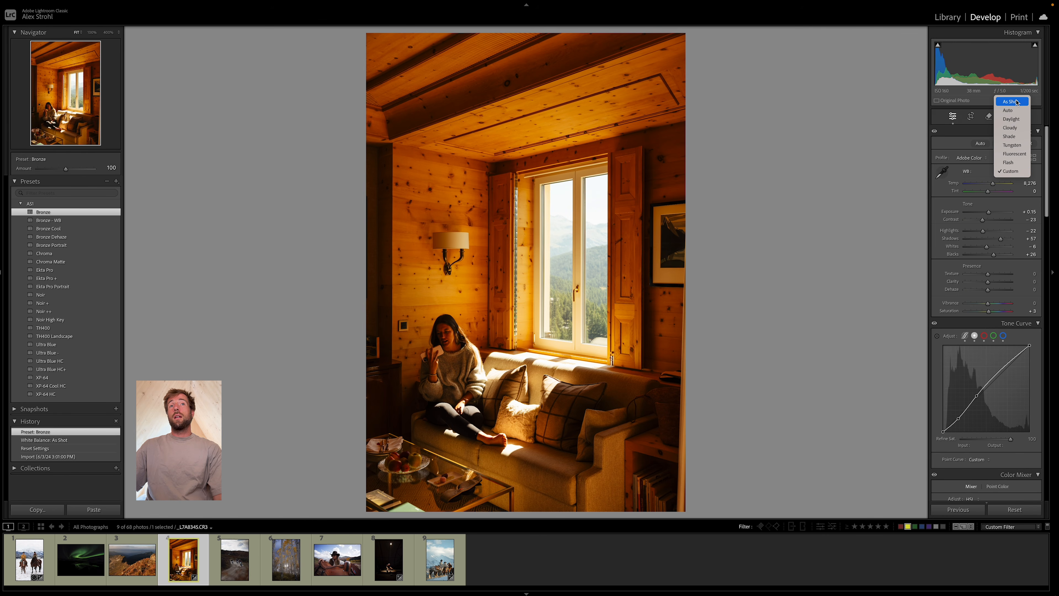
{"action": "left_click", "coordinate": [1012, 101]}
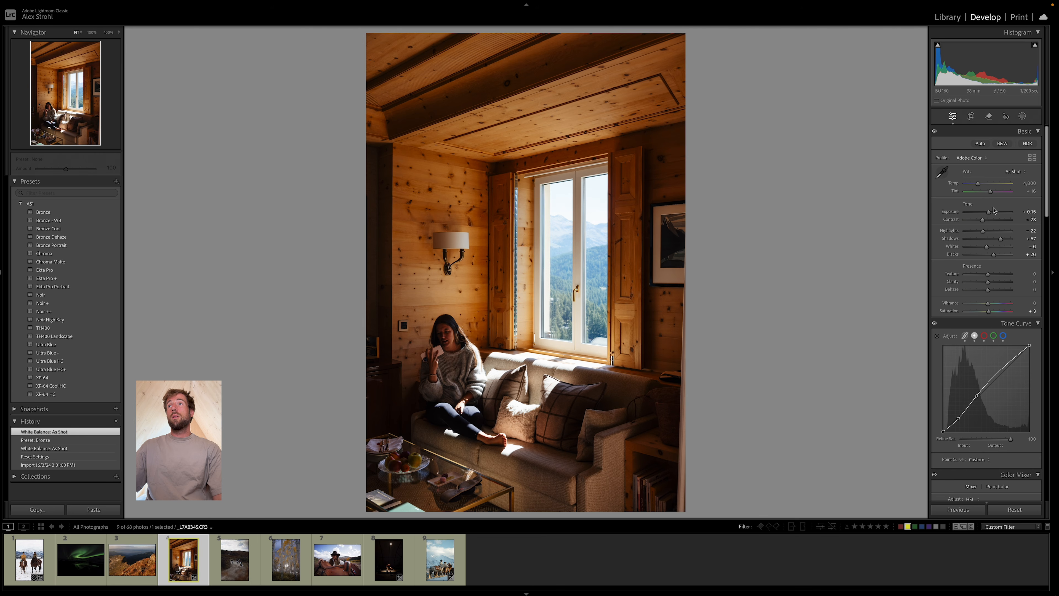
{"action": "left_click", "coordinate": [1016, 173]}
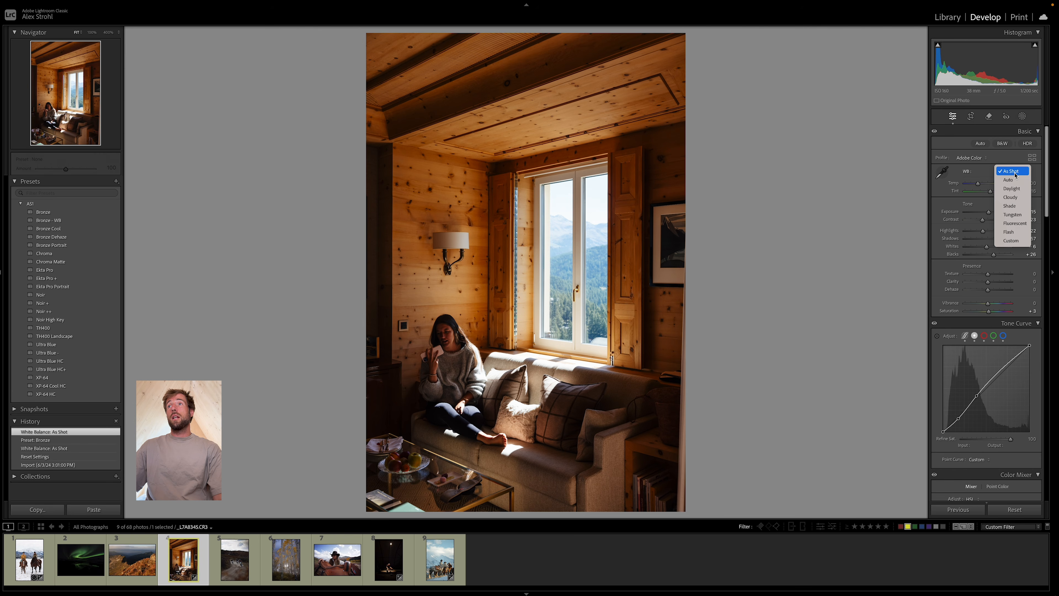
{"action": "left_click", "coordinate": [1012, 241]}
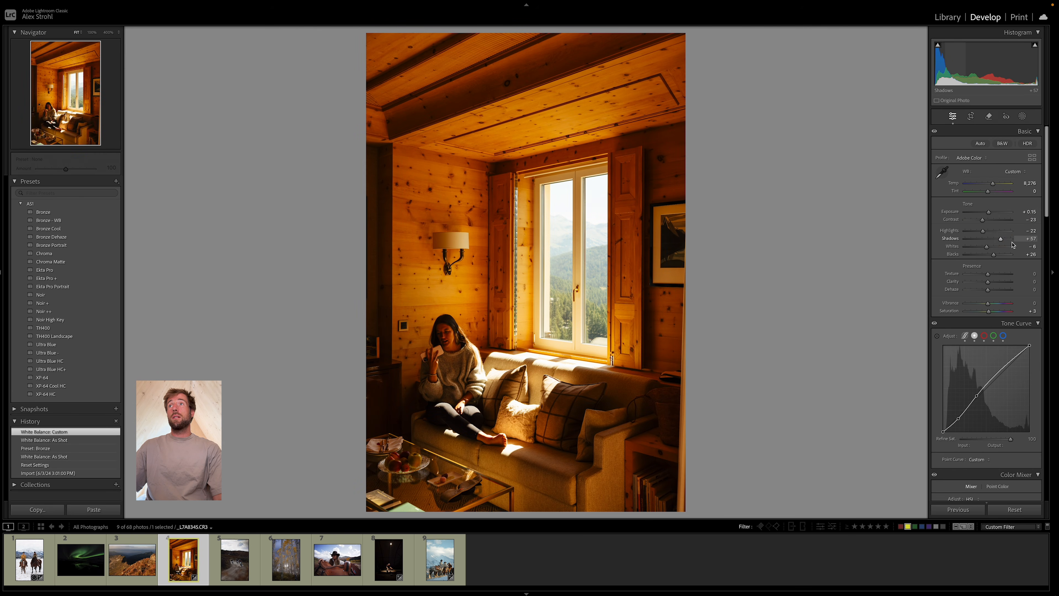
{"action": "left_click", "coordinate": [1016, 172]}
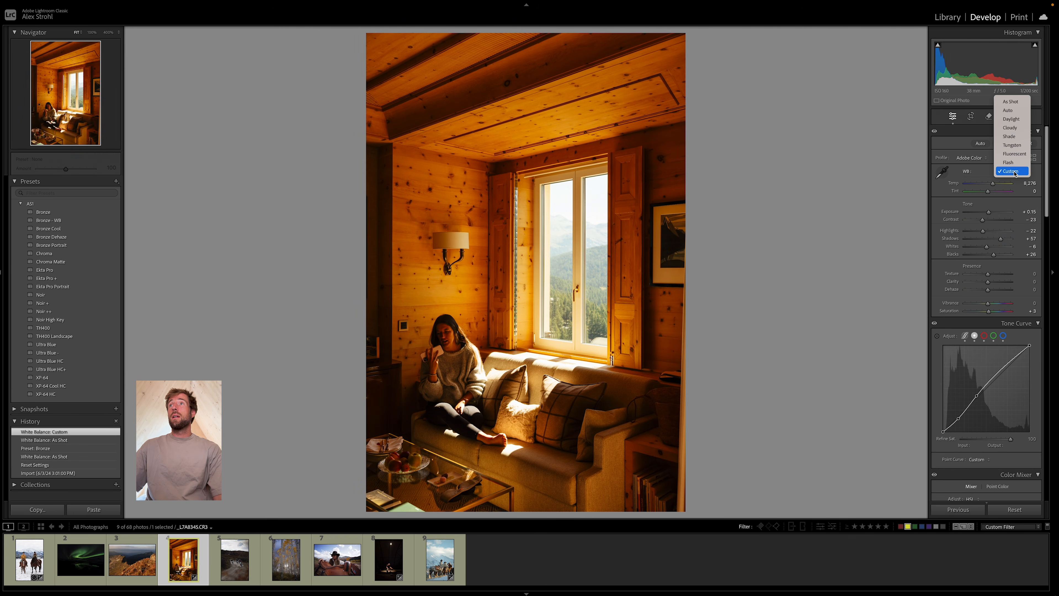
{"action": "left_click", "coordinate": [1015, 103]}
{"action": "left_click_drag", "start_coordinate": [989, 212], "coordinate": [990, 213]}
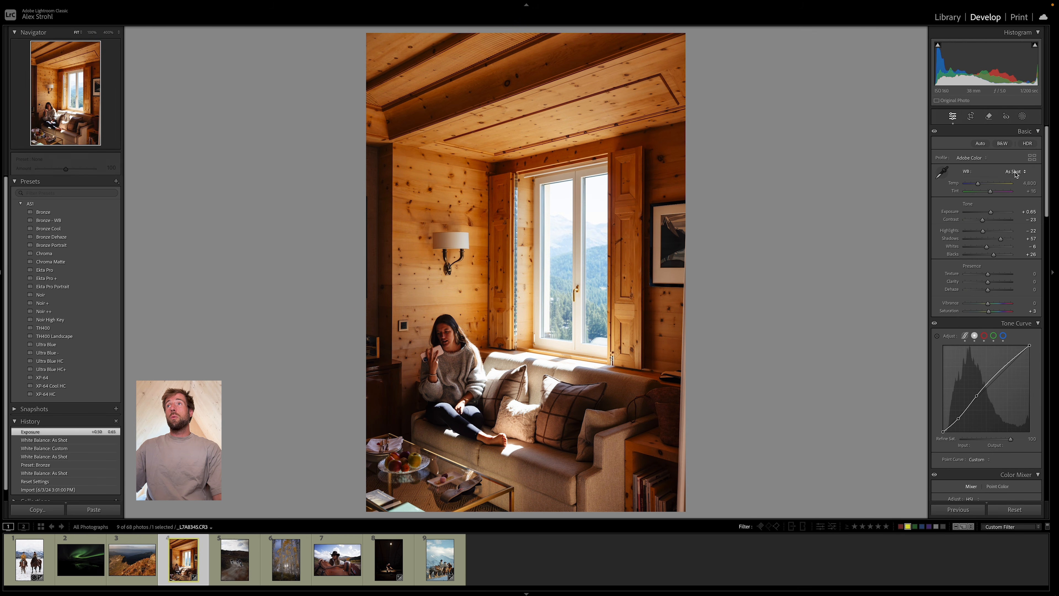
{"action": "left_click", "coordinate": [1017, 172]}
{"action": "left_click", "coordinate": [1014, 240]}
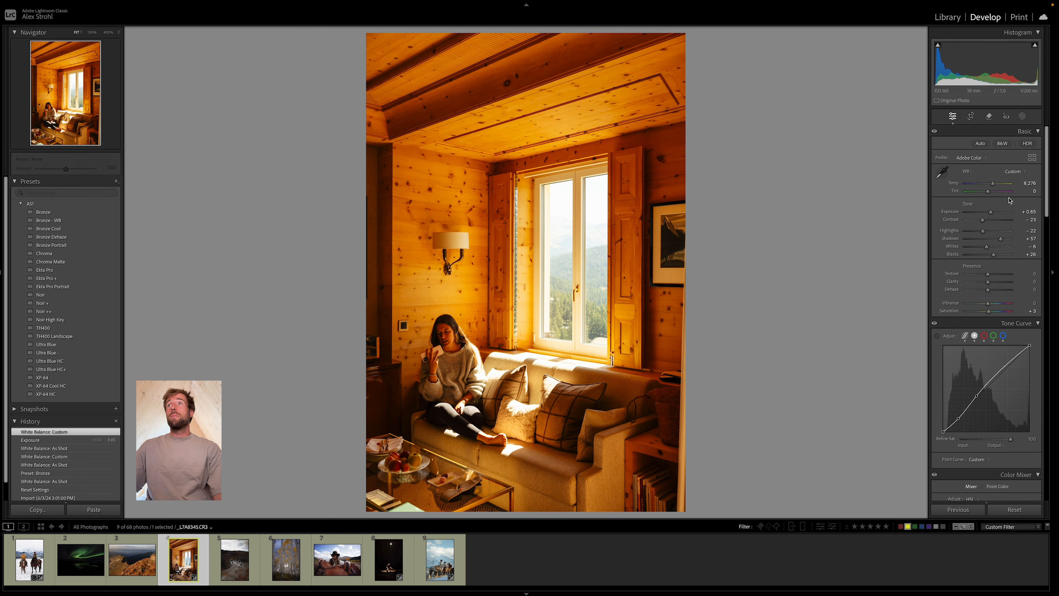
Step: Try Bronze - WB on the cabin photo, then apply Bronze Portrait with contrast -53, exposure +0.30 and temperature 5,521, starting from As Shot white balance
{"action": "left_click", "coordinate": [71, 220]}
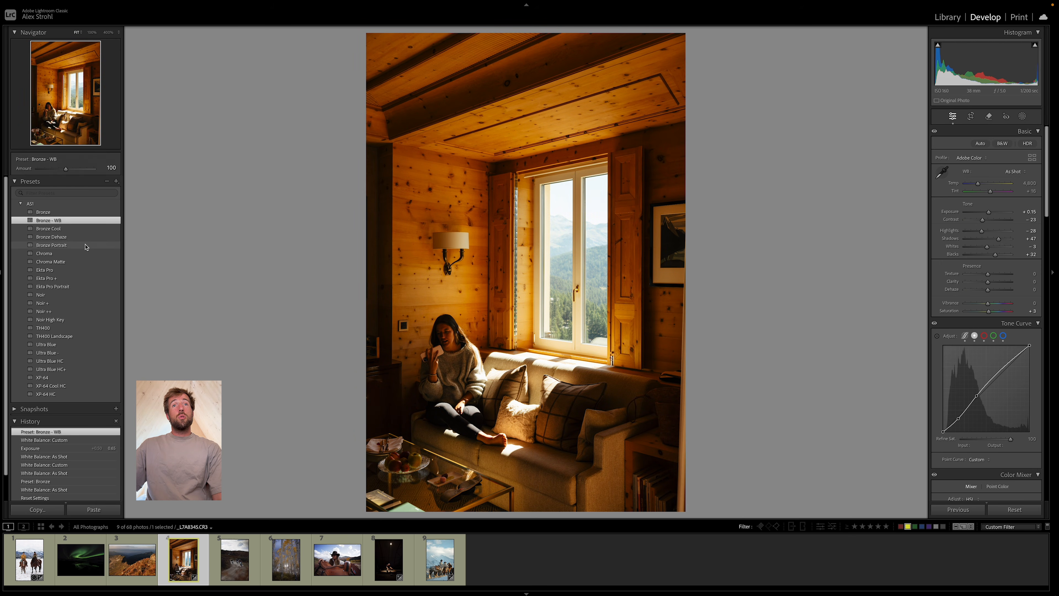
{"action": "left_click", "coordinate": [85, 245]}
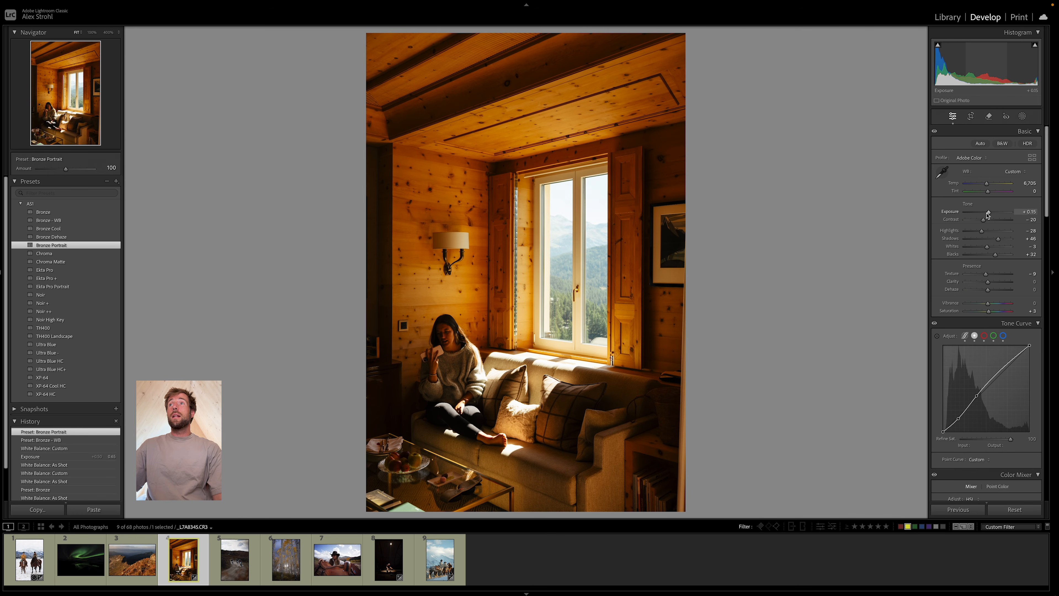
{"action": "left_click_drag", "start_coordinate": [983, 220], "coordinate": [976, 220]}
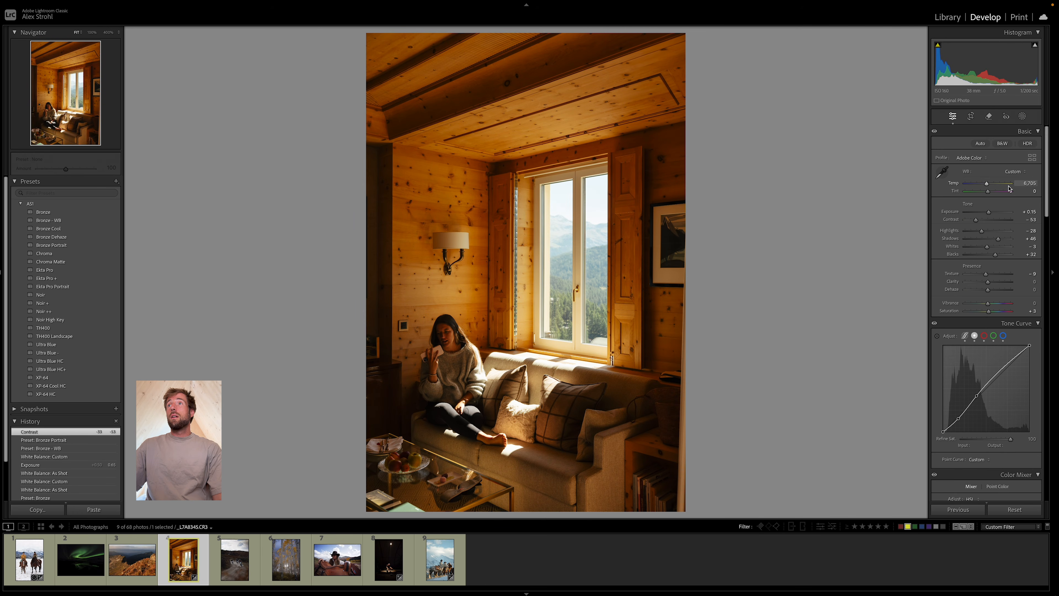
{"action": "left_click", "coordinate": [1015, 172]}
{"action": "left_click", "coordinate": [1012, 99]}
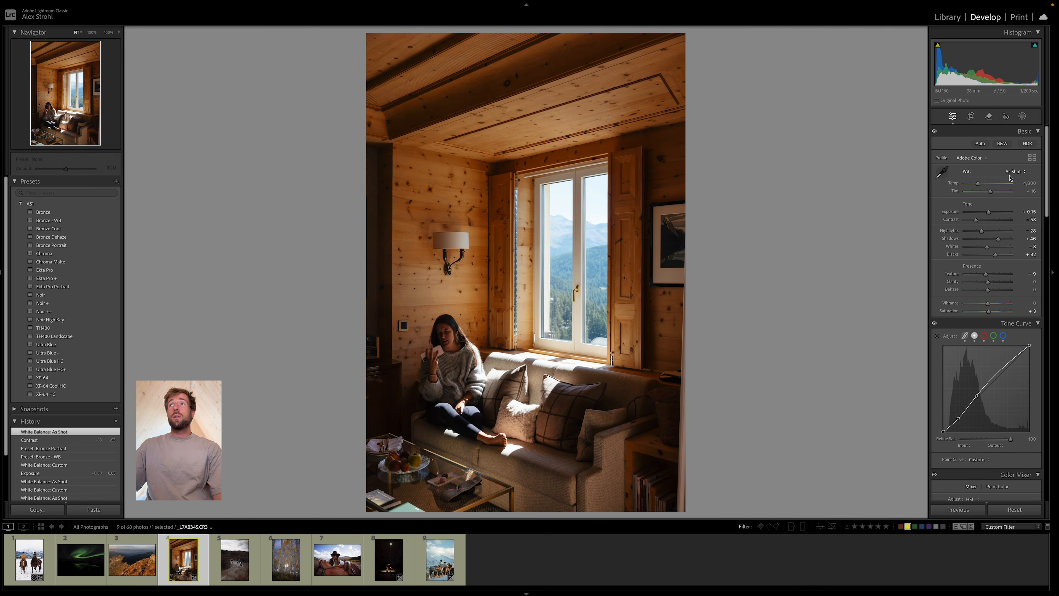
{"action": "left_click_drag", "start_coordinate": [987, 212], "coordinate": [981, 184]}
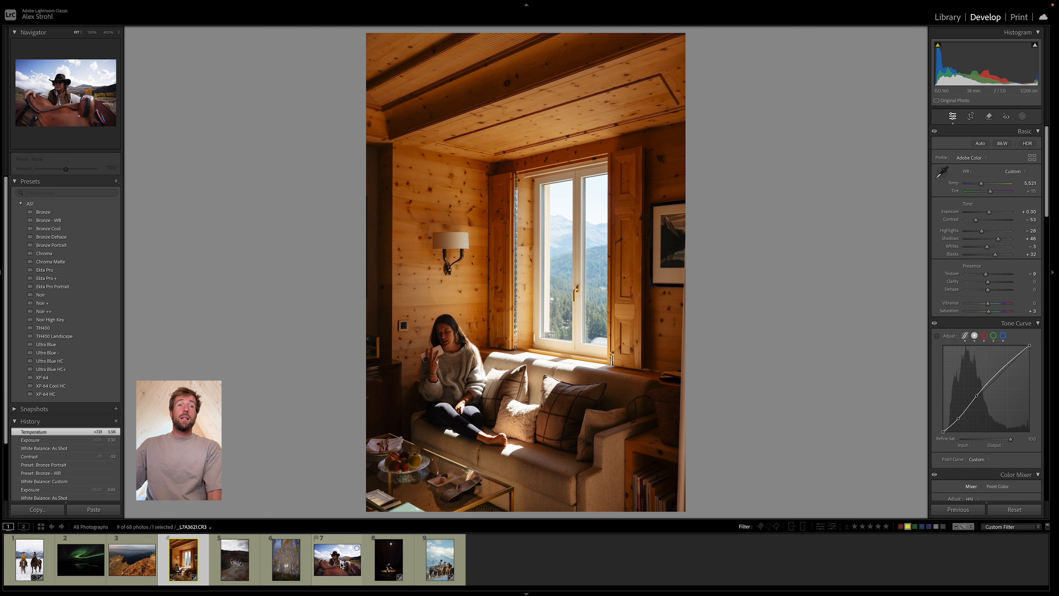
Step: Open the photo of the yellow aspen forest and apply the Bronze preset
{"action": "left_click", "coordinate": [295, 563]}
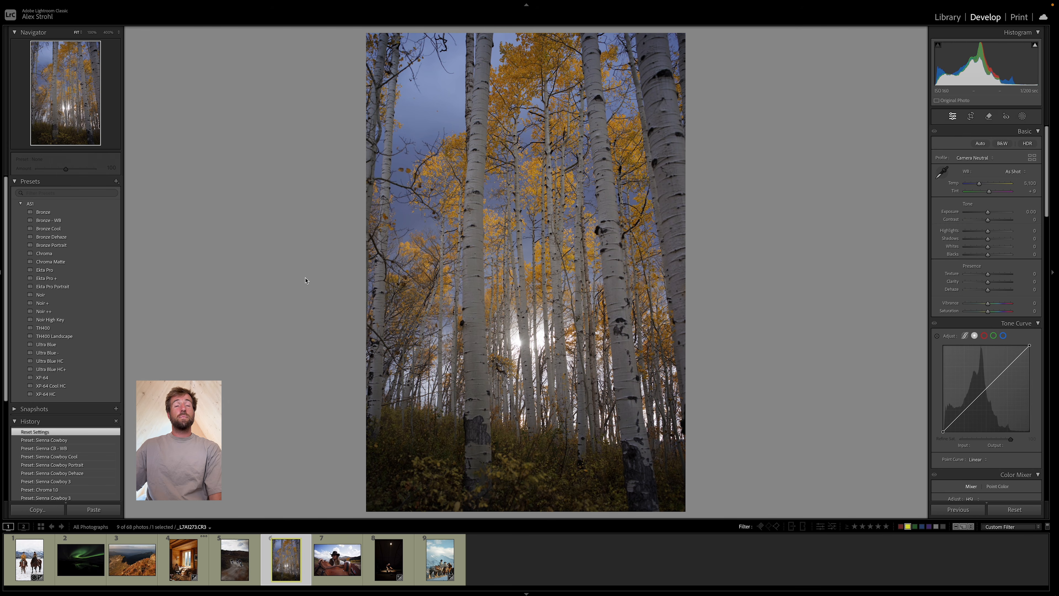
{"action": "left_click", "coordinate": [66, 215]}
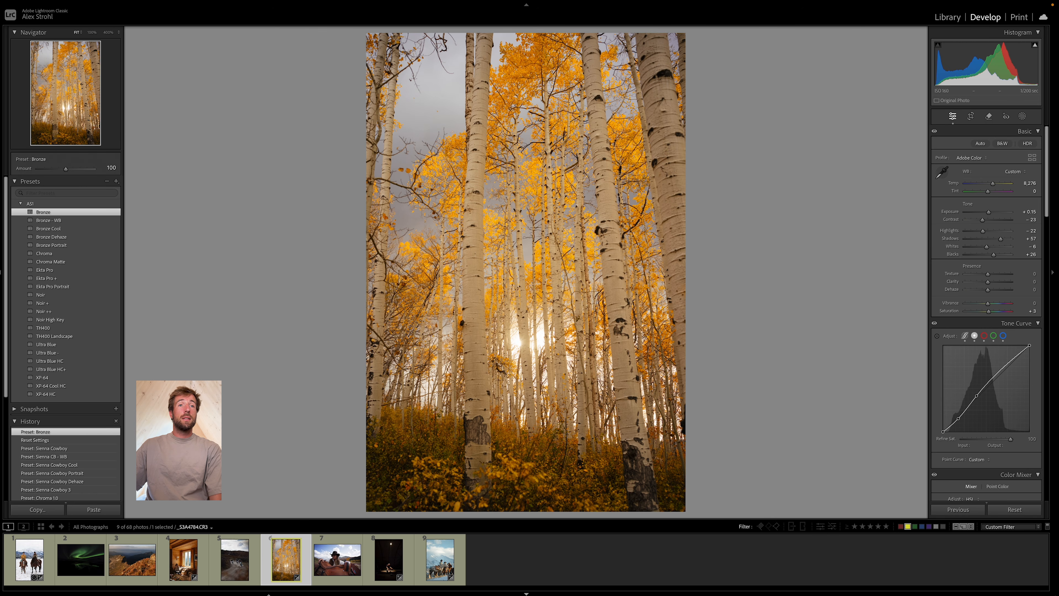
Step: Apply Bronze - WB to the photo of the woman with the saddle, using temperature 6,115, exposure -0.10 and contrast -38, and preview it with lights out
{"action": "left_click", "coordinate": [338, 568]}
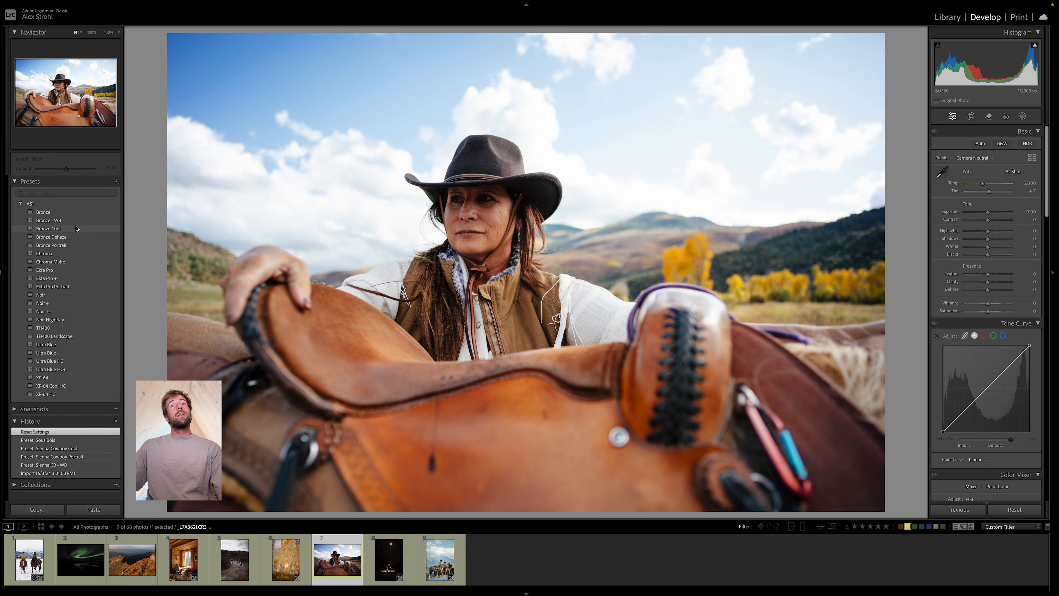
{"action": "left_click", "coordinate": [76, 221]}
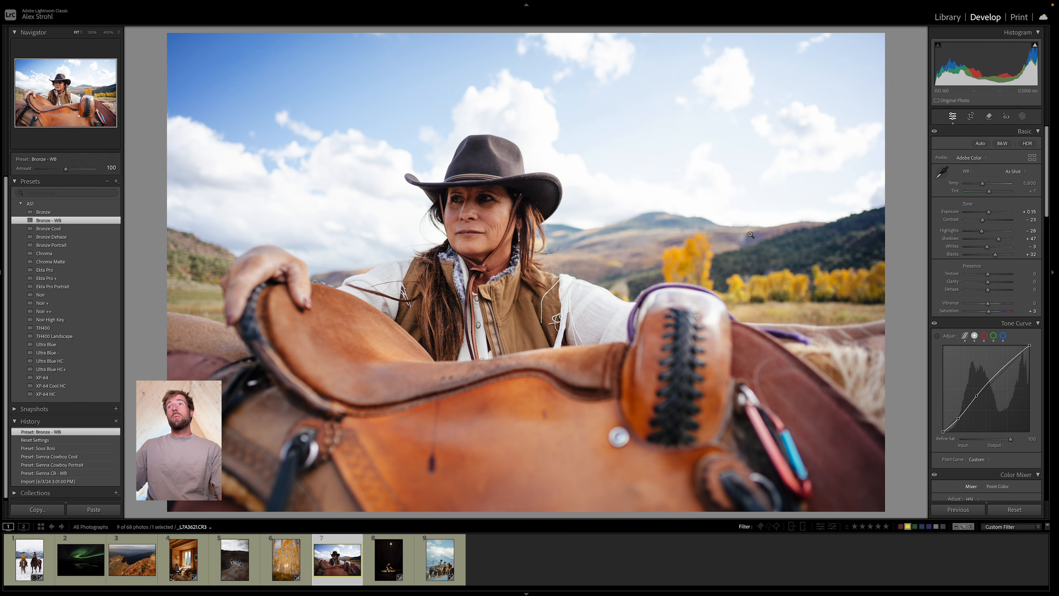
{"action": "left_click_drag", "start_coordinate": [982, 183], "coordinate": [980, 220]}
{"action": "left_click", "coordinate": [988, 212]}
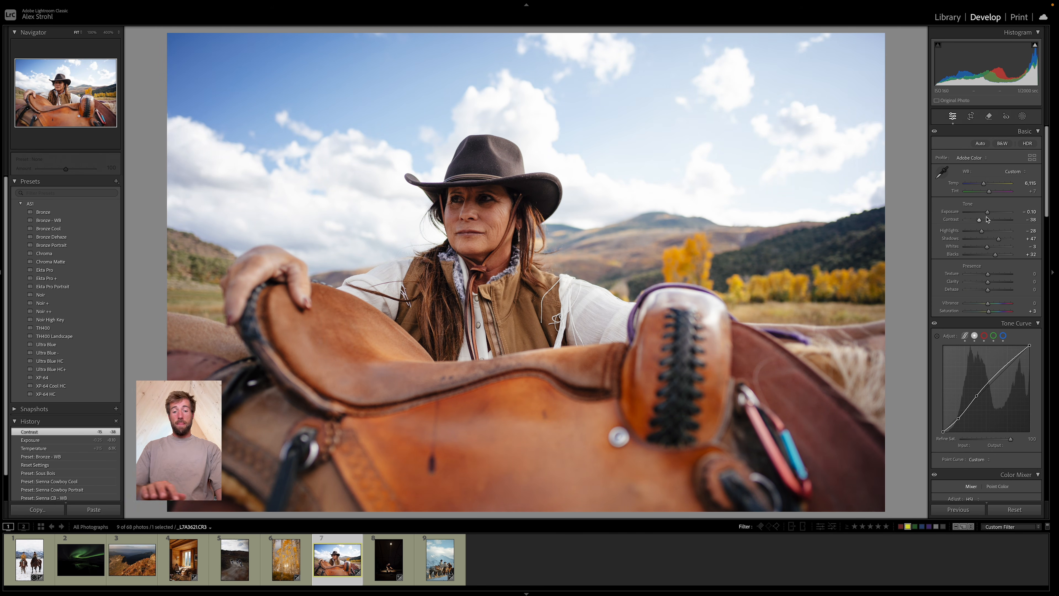
{"action": "key", "text": "l"}
{"action": "key", "text": "l"}
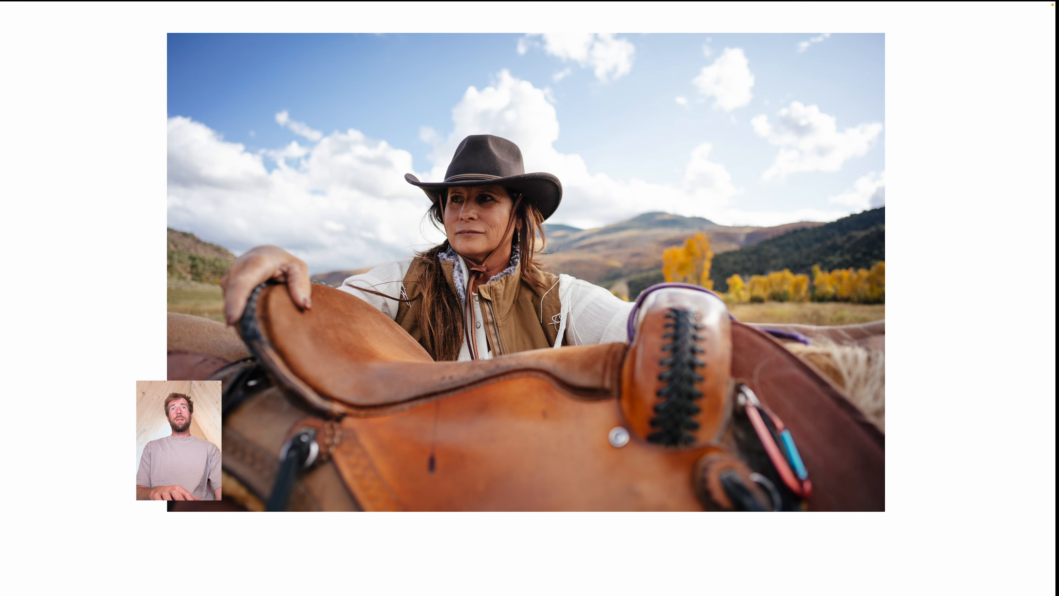
{"action": "key", "text": "l"}
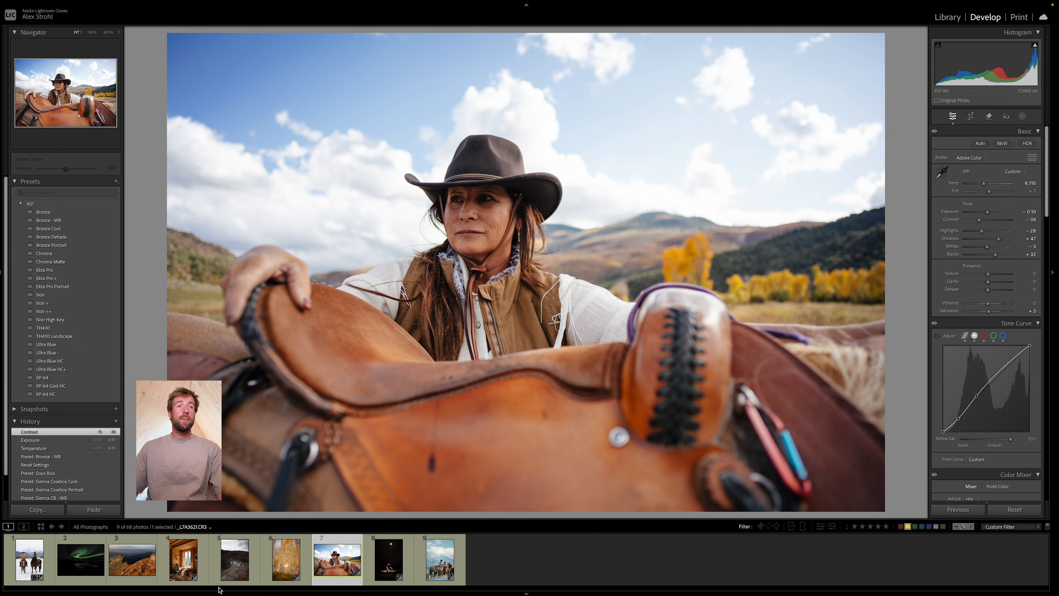
Step: Apply Bronze Dehaze to the two snow riders with As Shot white balance, exposure -0.10 and contrast -43, and preview the photo with lights out
{"action": "left_click", "coordinate": [29, 560]}
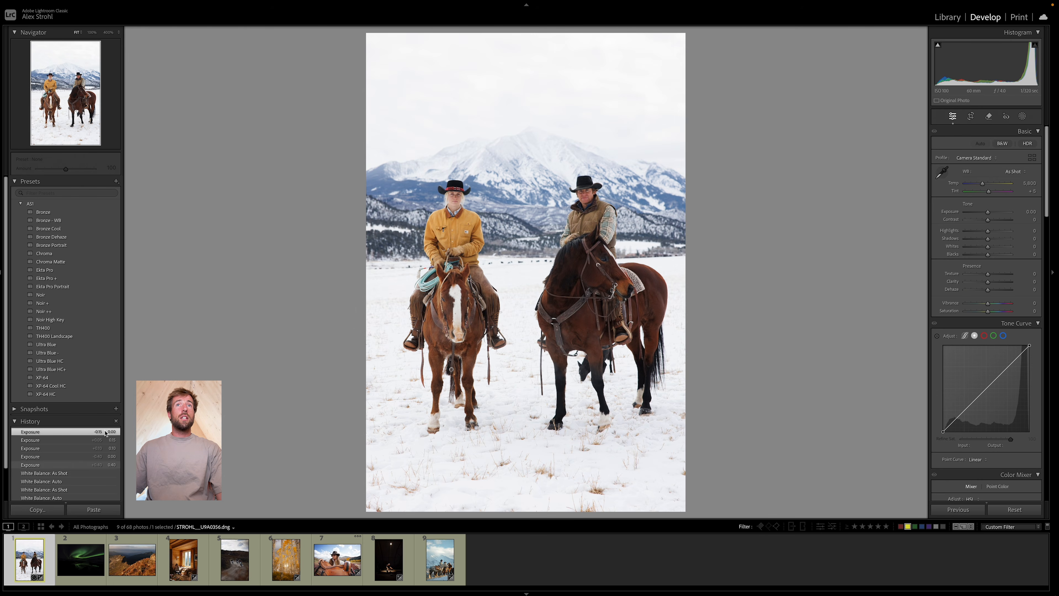
{"action": "left_click", "coordinate": [93, 237]}
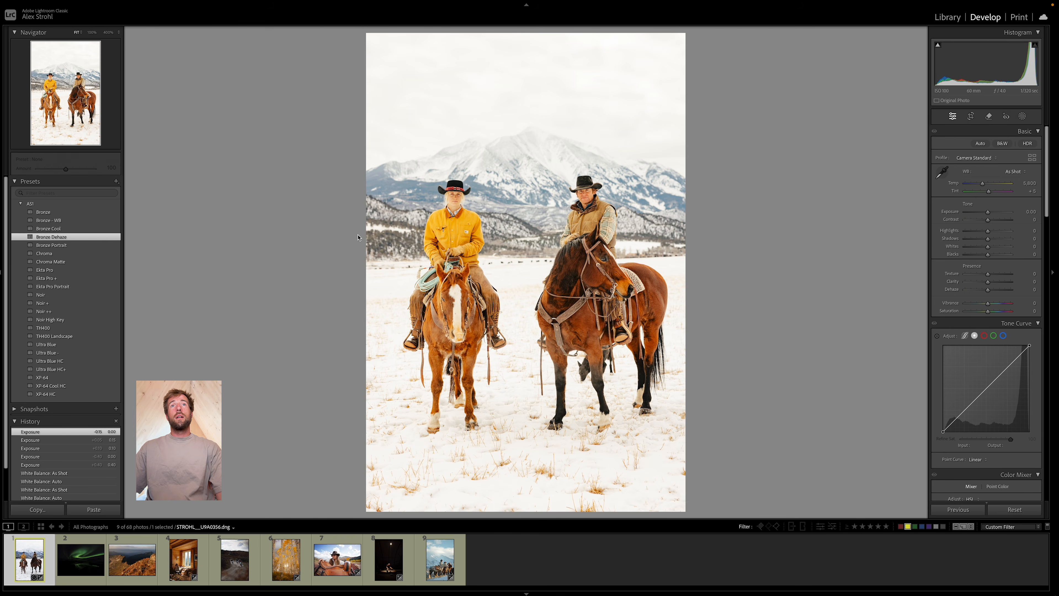
{"action": "left_click", "coordinate": [1017, 173]}
{"action": "left_click", "coordinate": [1014, 100]}
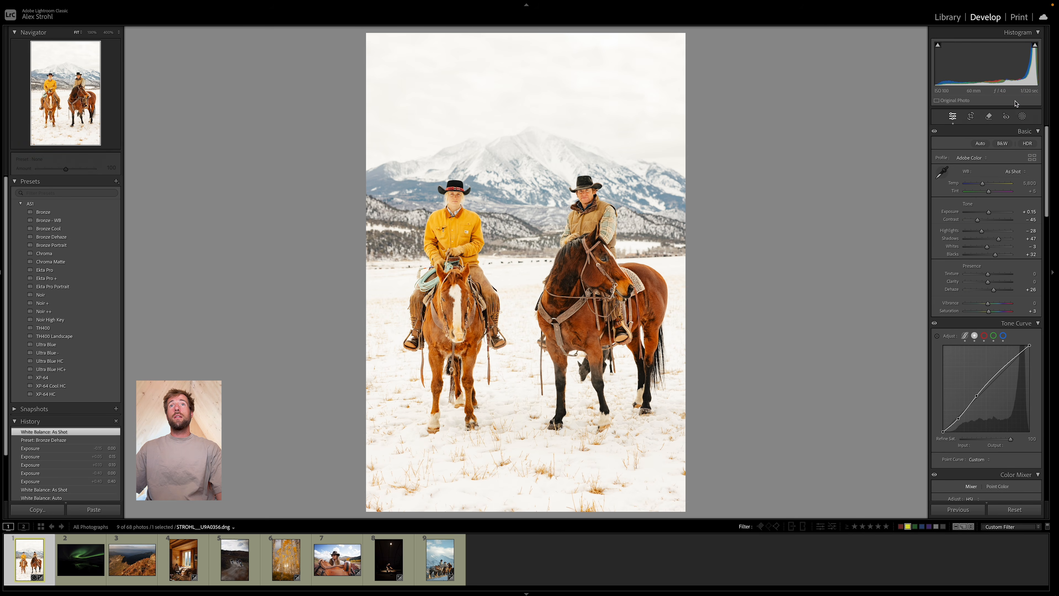
{"action": "left_click_drag", "start_coordinate": [991, 209], "coordinate": [988, 211]}
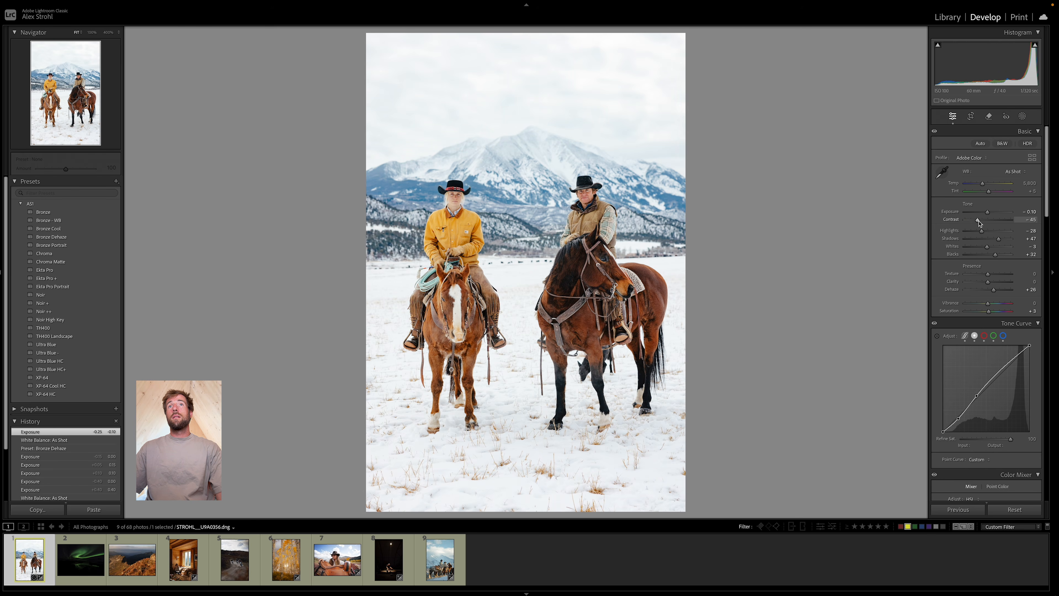
{"action": "left_click_drag", "start_coordinate": [979, 223], "coordinate": [983, 221]}
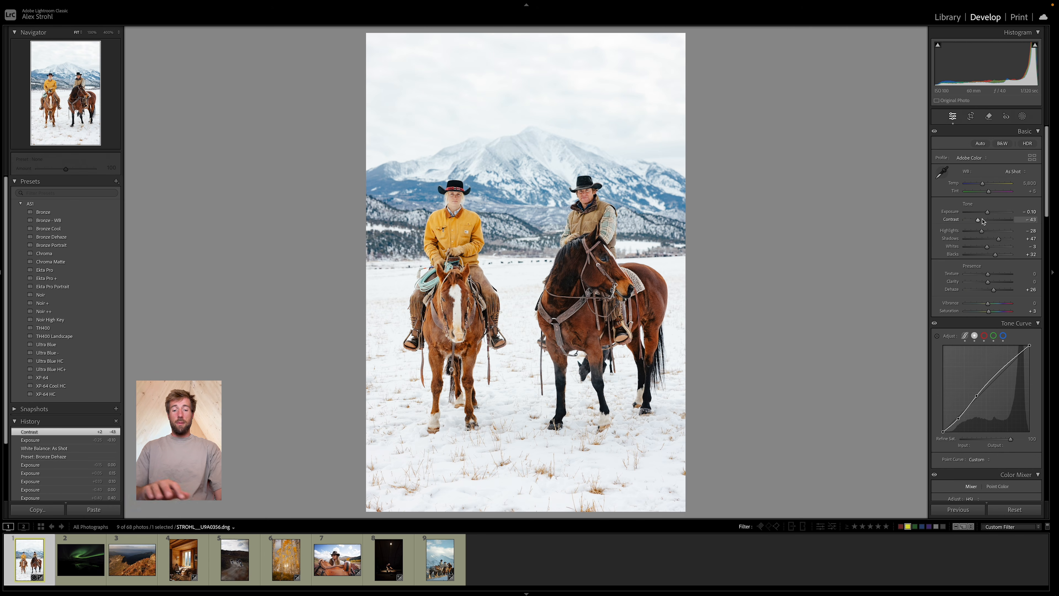
{"action": "key", "text": "l"}
{"action": "key", "text": "l"}
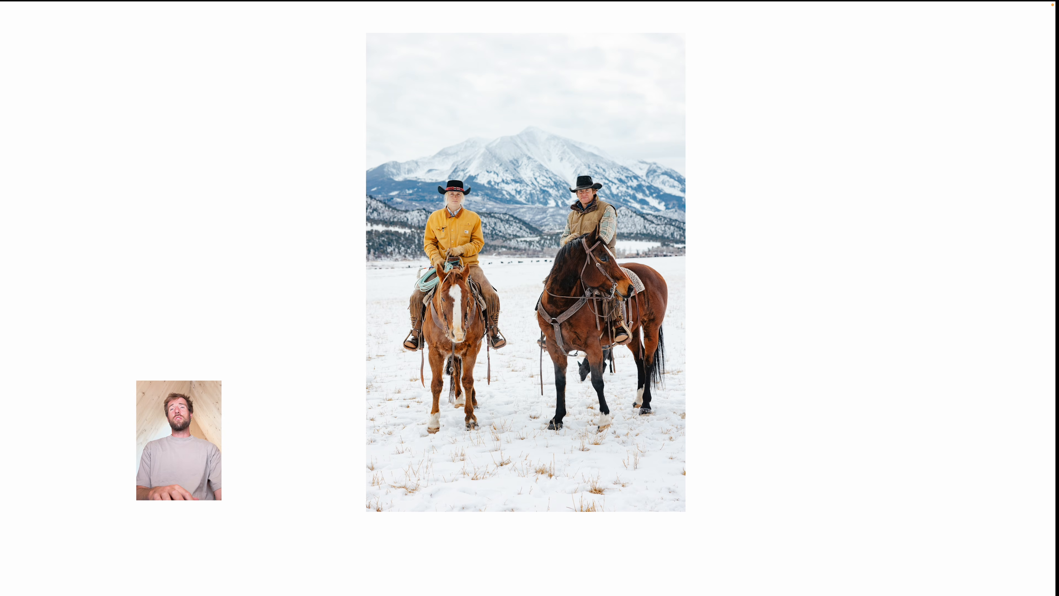
{"action": "key", "text": "l"}
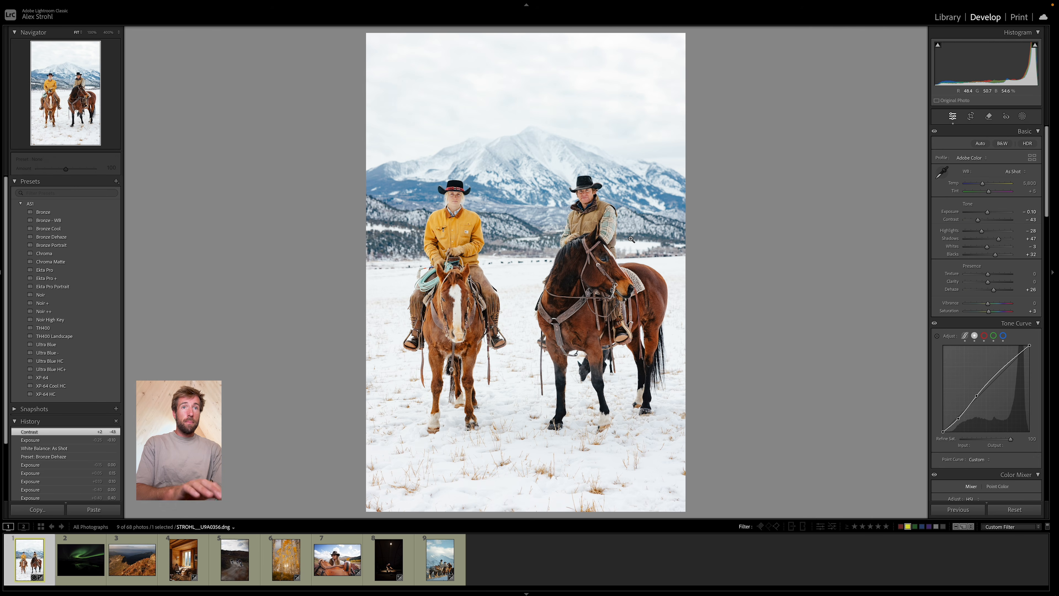
Step: Return to the library grid, turn off the yellow label filter and show only the green-labelled photos
{"action": "key", "text": "g"}
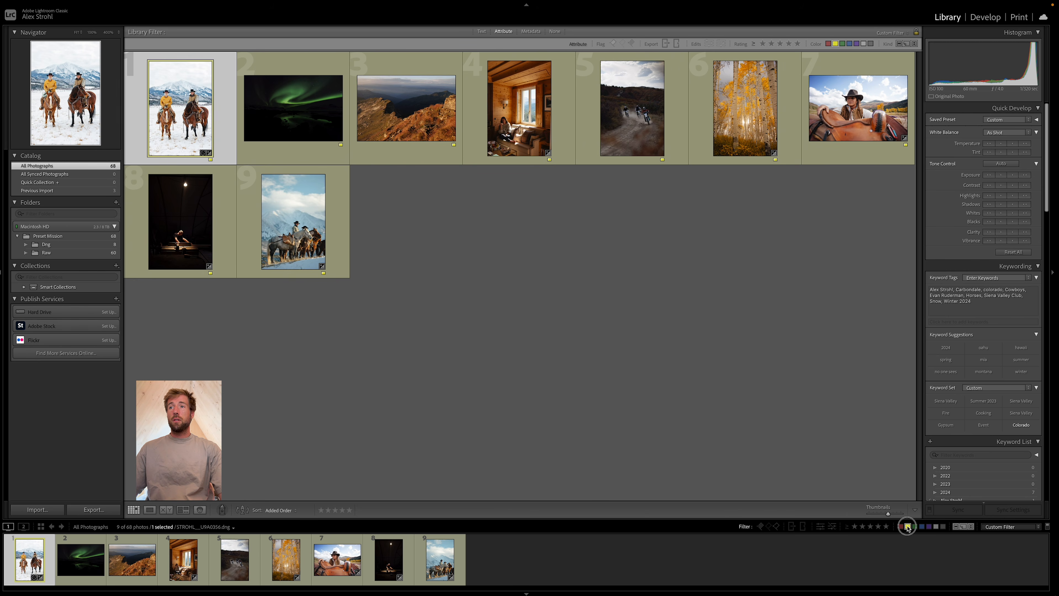
{"action": "key", "text": "super+l"}
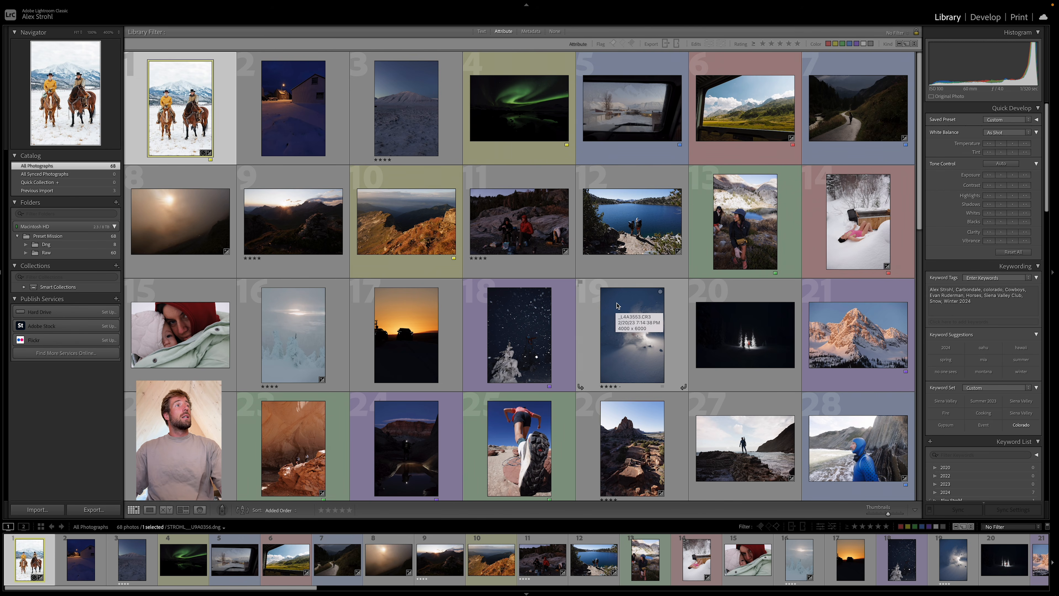
{"action": "left_click", "coordinate": [915, 527]}
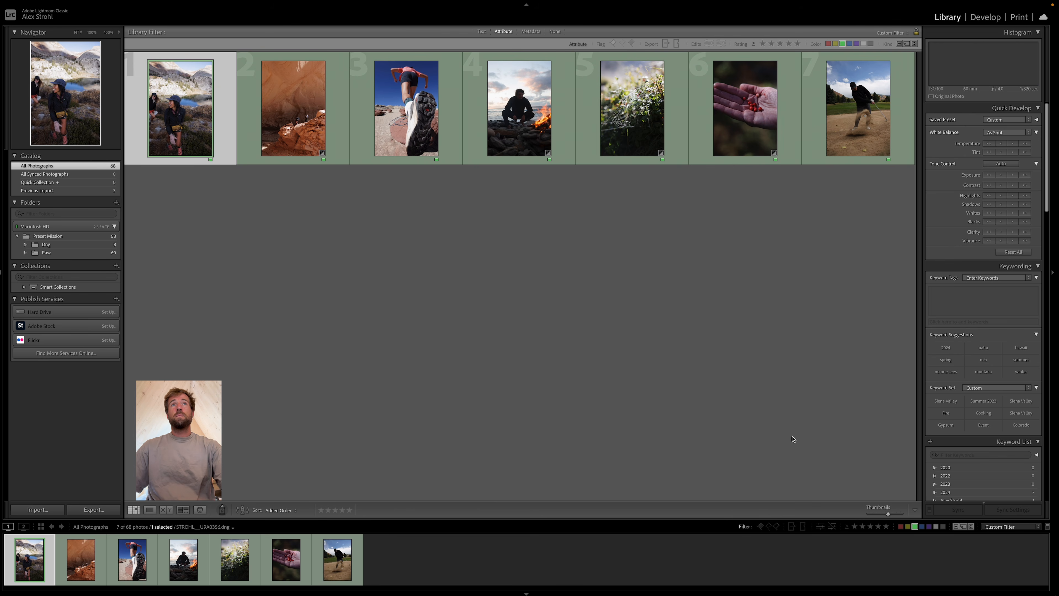
Step: Open the photo of the desert runner's shoe sole for developing and apply the Chroma preset
{"action": "double_click", "coordinate": [423, 125]}
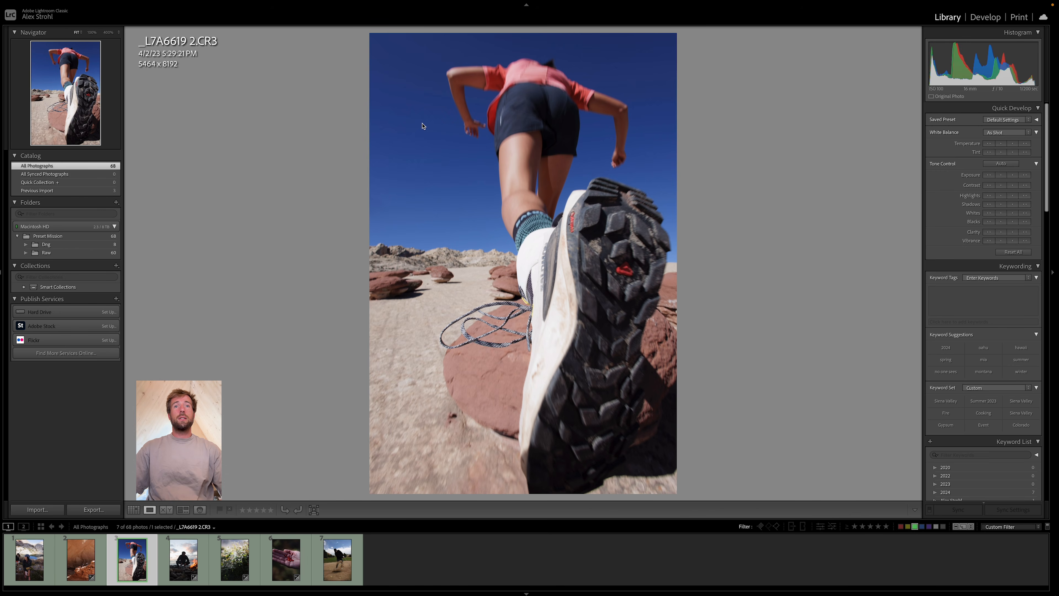
{"action": "key", "text": "d"}
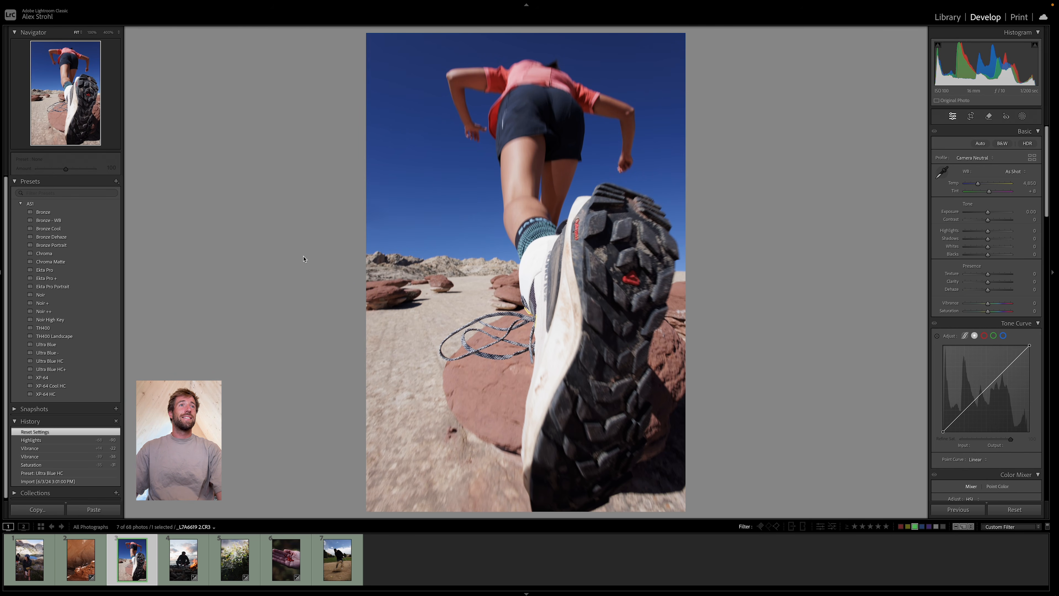
{"action": "left_click", "coordinate": [57, 255]}
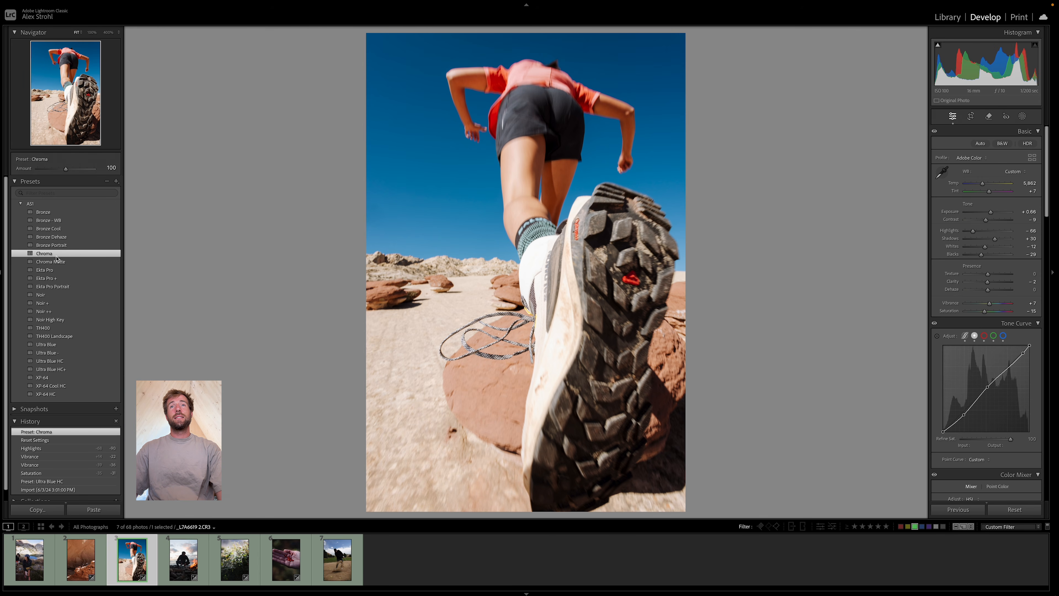
Step: Try As Shot white balance on the desert runner photo, restore Custom, and slightly lower the exposure
{"action": "left_click", "coordinate": [1017, 171]}
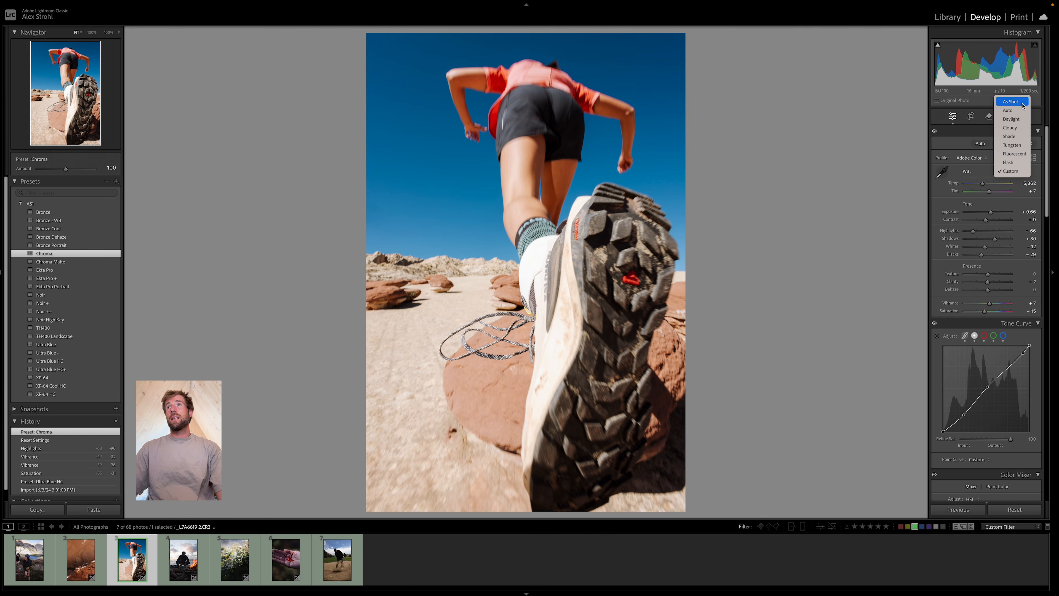
{"action": "left_click", "coordinate": [1021, 105]}
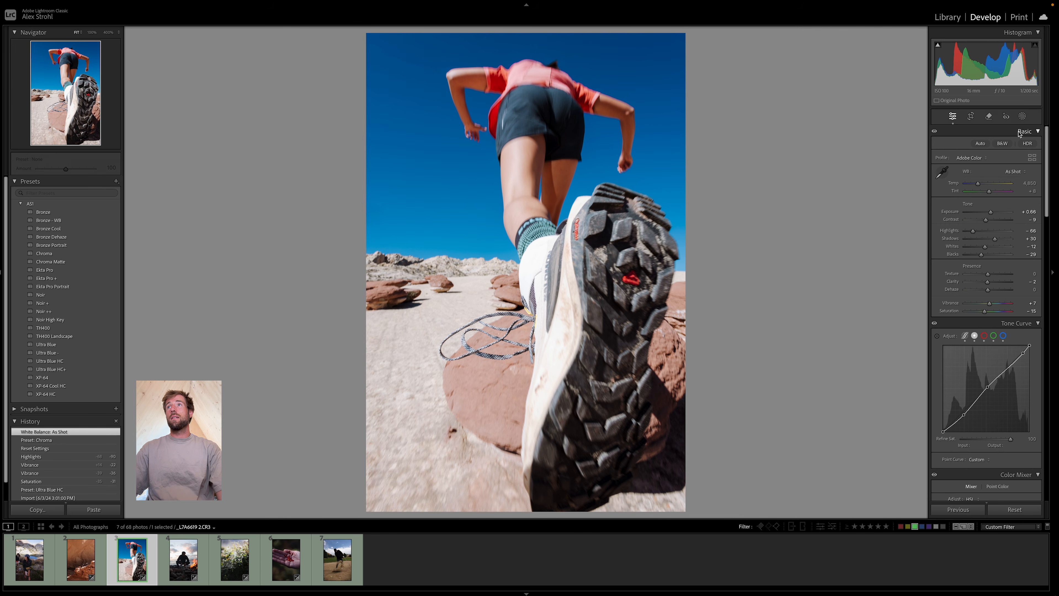
{"action": "left_click", "coordinate": [1017, 172]}
{"action": "left_click", "coordinate": [1011, 240]}
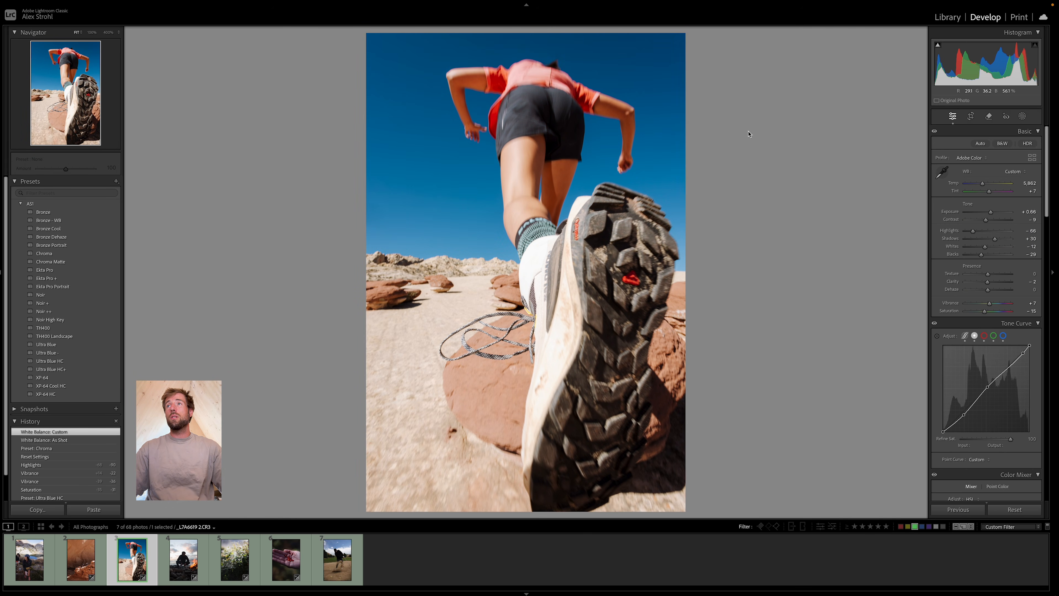
{"action": "left_click_drag", "start_coordinate": [991, 212], "coordinate": [989, 213]}
{"action": "left_click_drag", "start_coordinate": [990, 212], "coordinate": [989, 213]}
Step: Apply Chroma to the photo of the golfer in the sand, with exposure +0.70 and contrast -39
{"action": "left_click", "coordinate": [339, 561]}
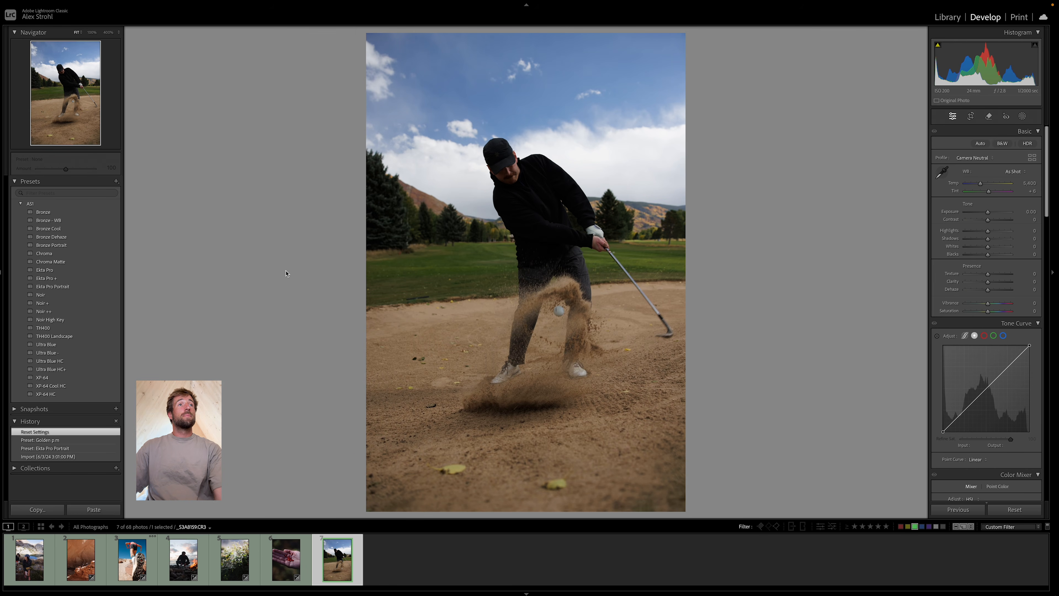
{"action": "left_click", "coordinate": [46, 254]}
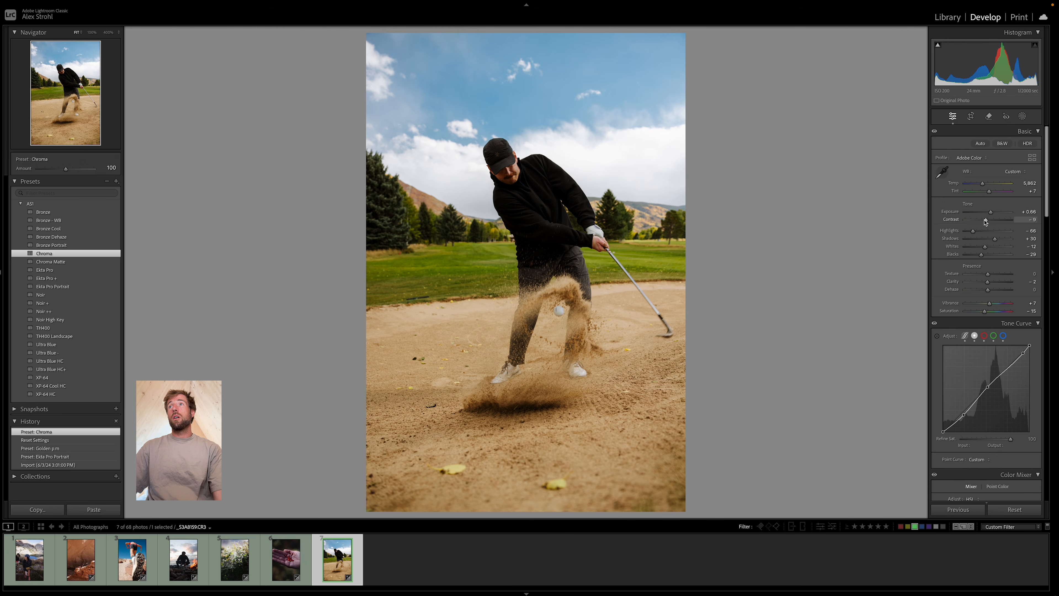
{"action": "left_click_drag", "start_coordinate": [986, 221], "coordinate": [975, 219]}
{"action": "left_click_drag", "start_coordinate": [990, 212], "coordinate": [980, 221]}
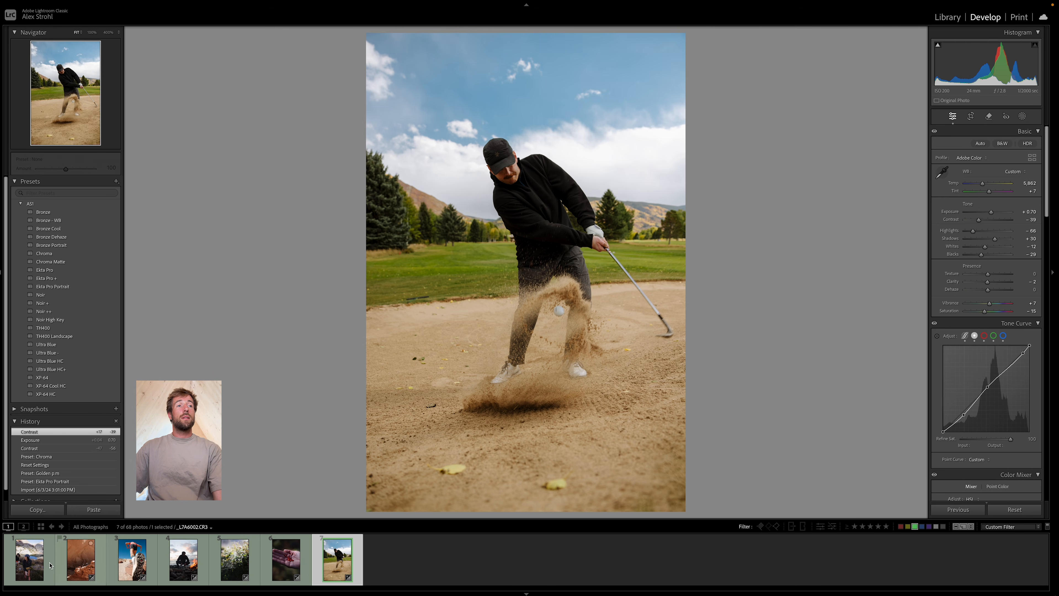
Step: Apply Chroma Matte to the photo of the two hikers by the lake, with exposure +0.55 and contrast -11
{"action": "left_click", "coordinate": [28, 571]}
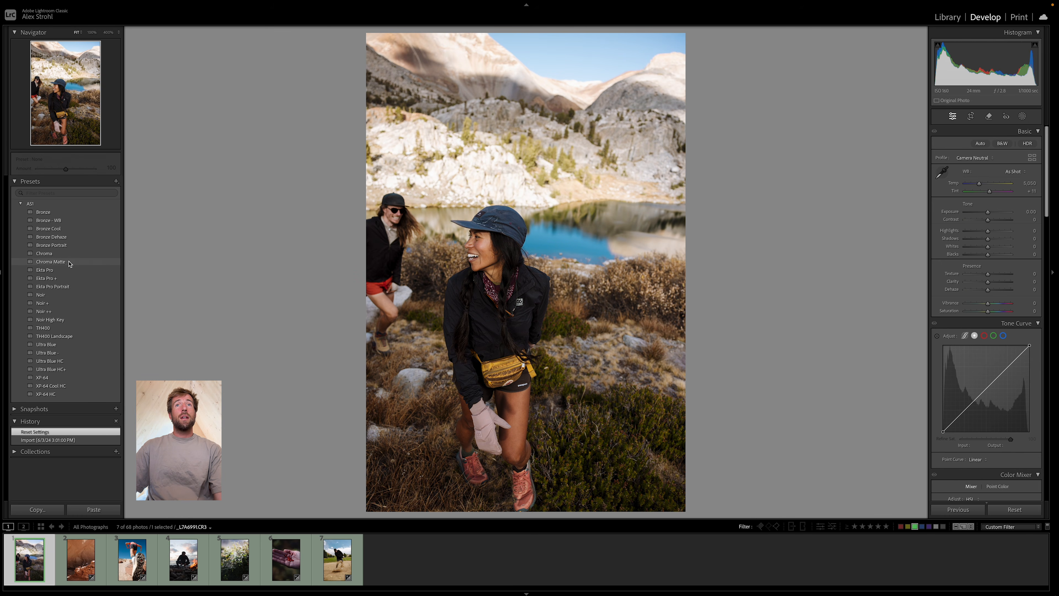
{"action": "left_click", "coordinate": [69, 262]}
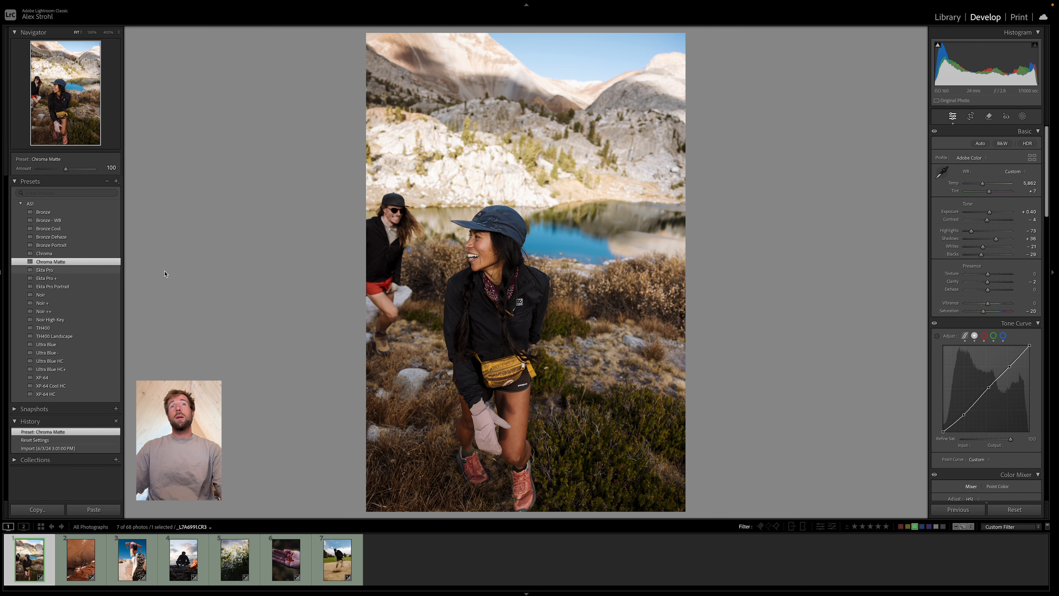
{"action": "left_click_drag", "start_coordinate": [978, 222], "coordinate": [997, 215]}
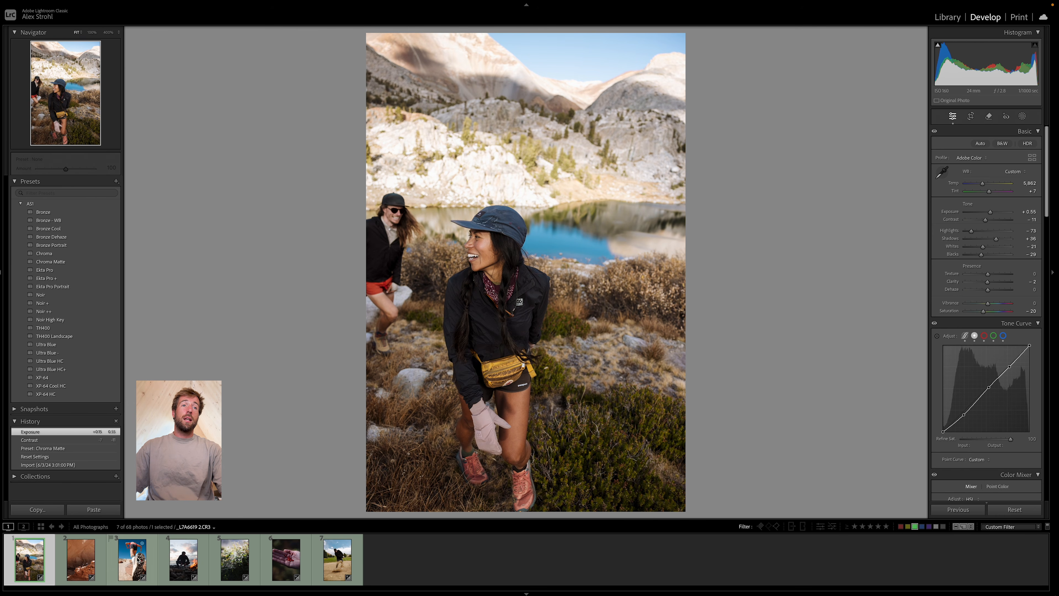
Step: Apply Chroma to the photo of the man by the campfire, with exposure +0.55, contrast -13 and highlights -100
{"action": "left_click", "coordinate": [179, 561]}
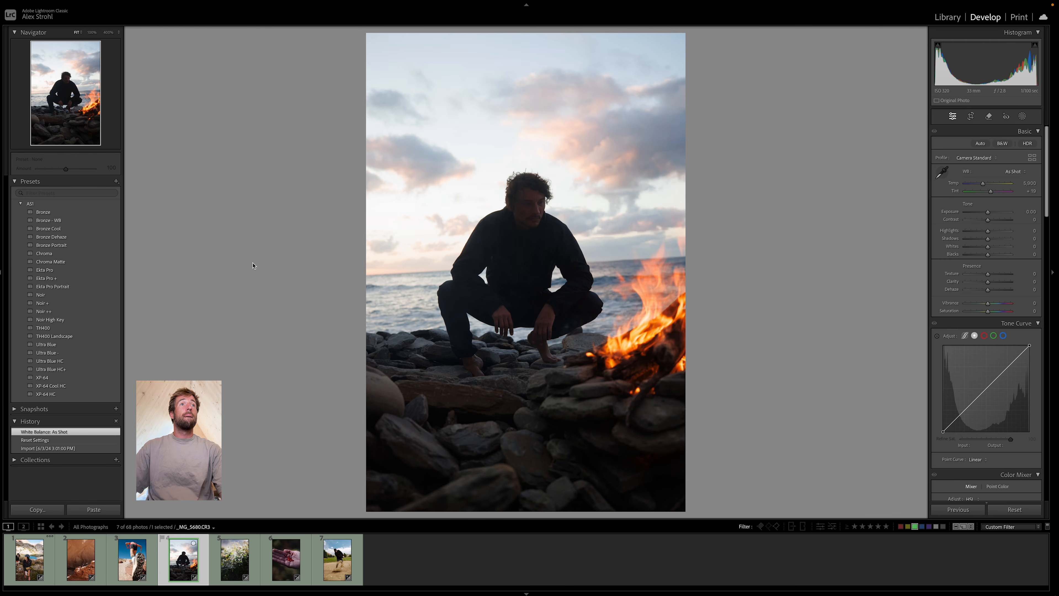
{"action": "left_click", "coordinate": [88, 256]}
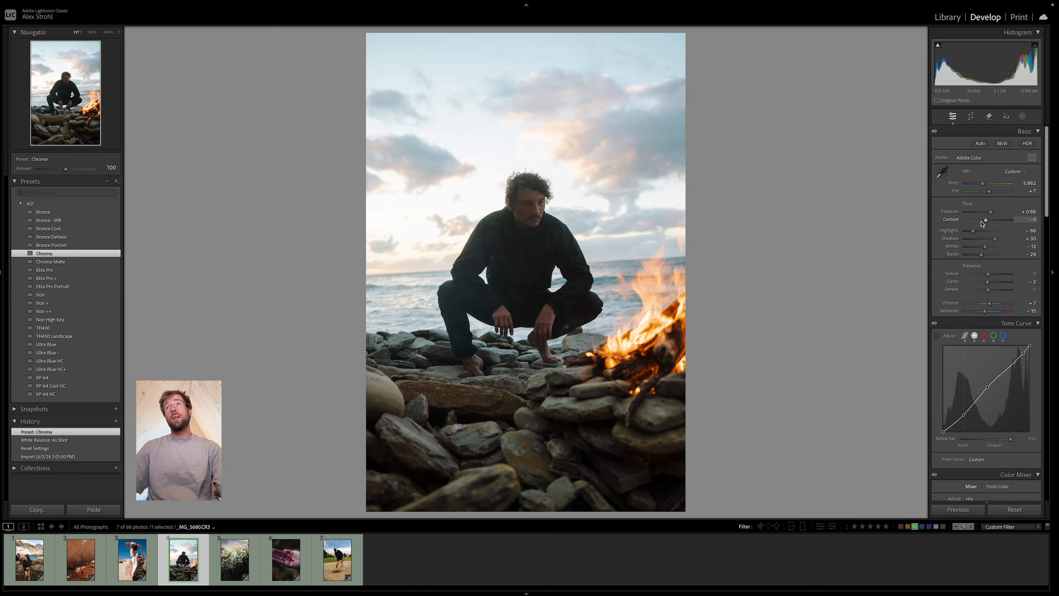
{"action": "left_click_drag", "start_coordinate": [981, 224], "coordinate": [958, 231]}
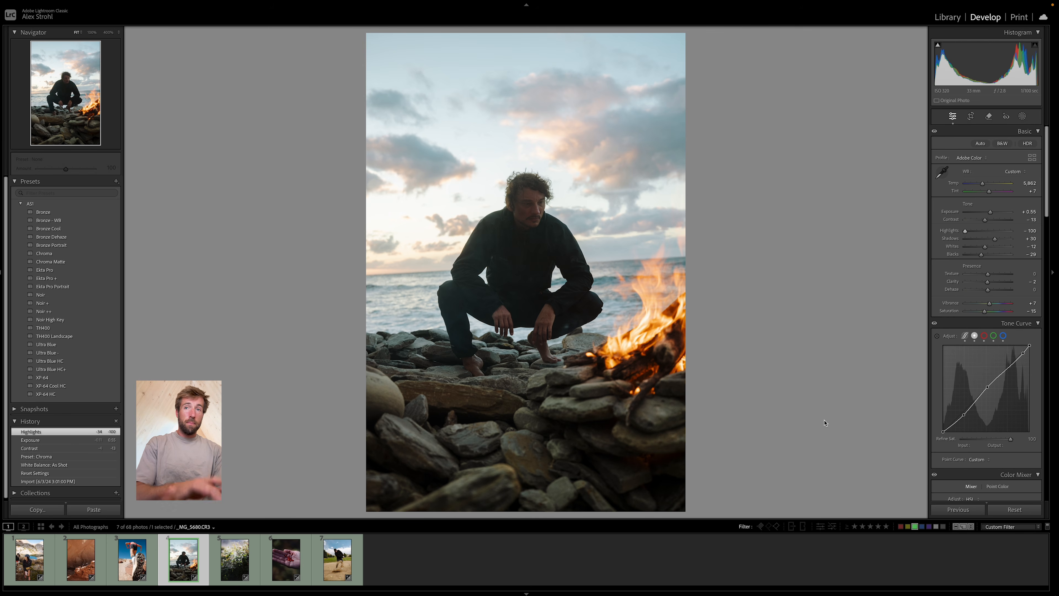
Step: Return to the library grid, clear the green and yellow label filters, and show only the blue-labelled photos
{"action": "key", "text": "g"}
{"action": "left_click", "coordinate": [909, 527]}
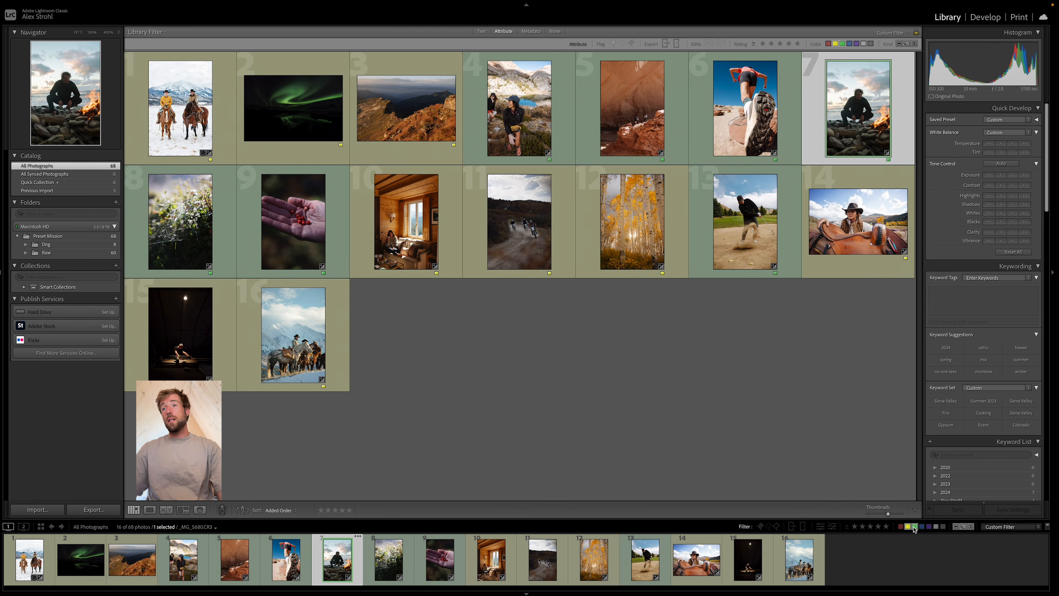
{"action": "left_click", "coordinate": [914, 527]}
{"action": "left_click", "coordinate": [908, 527]}
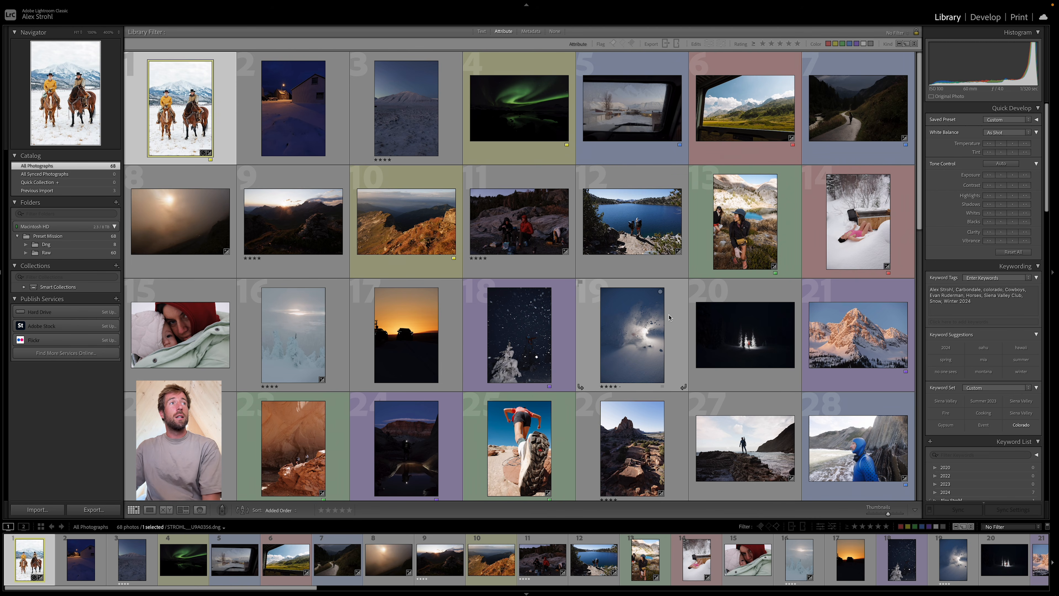
{"action": "left_click", "coordinate": [922, 526]}
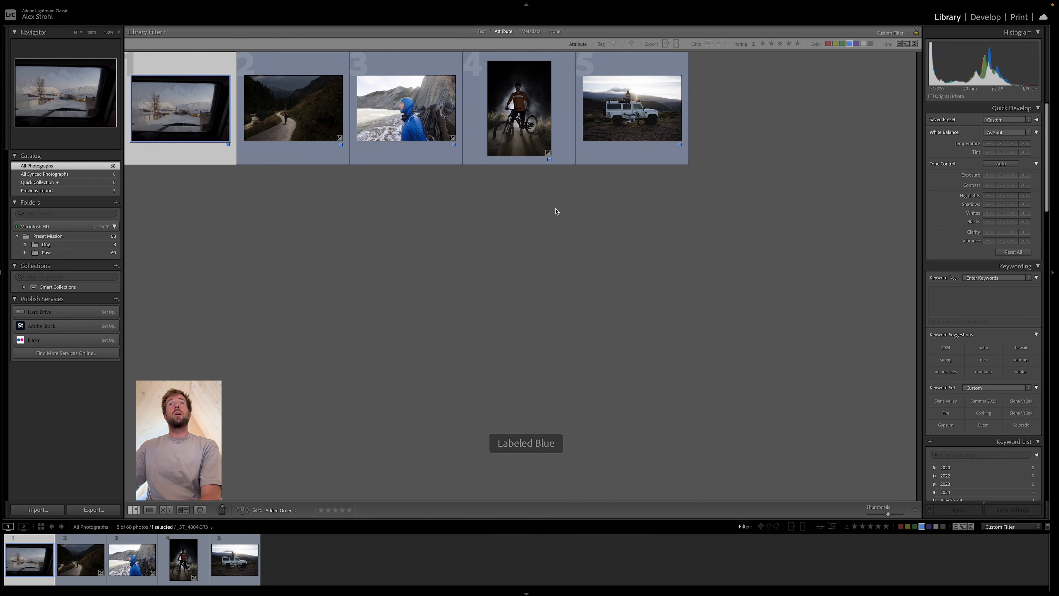
Step: Apply the Noir preset to the photo of the woman on the white off-road vehicle and fine-tune the exposure
{"action": "left_click", "coordinate": [621, 123]}
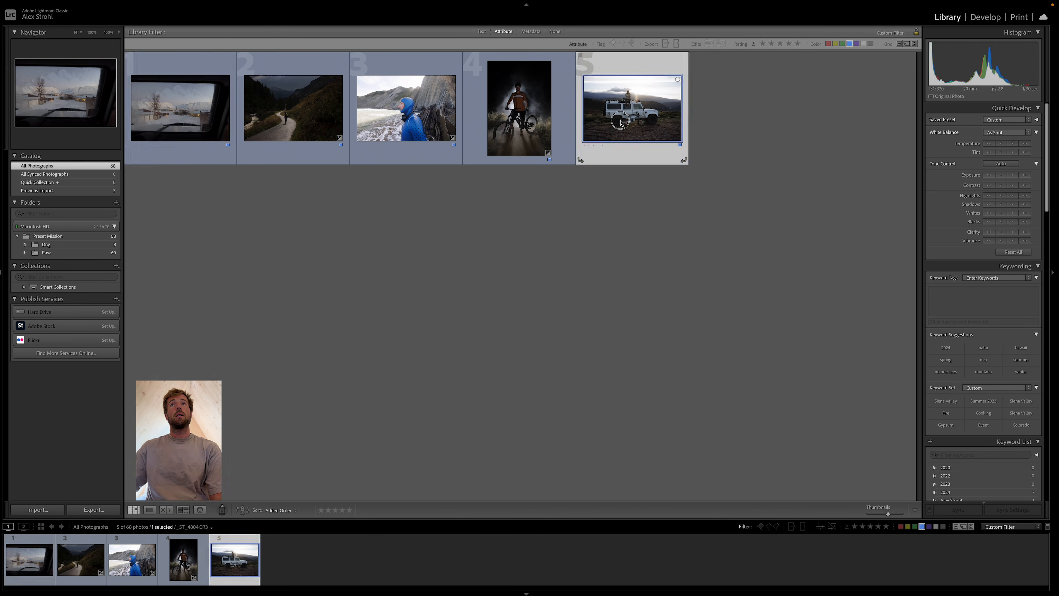
{"action": "key", "text": "d"}
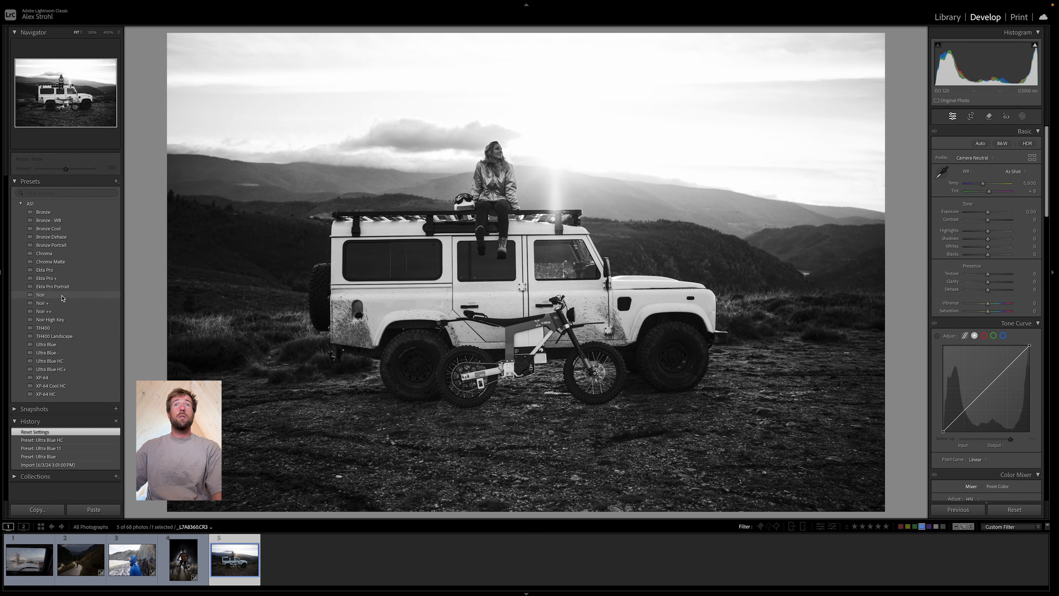
{"action": "left_click", "coordinate": [62, 296]}
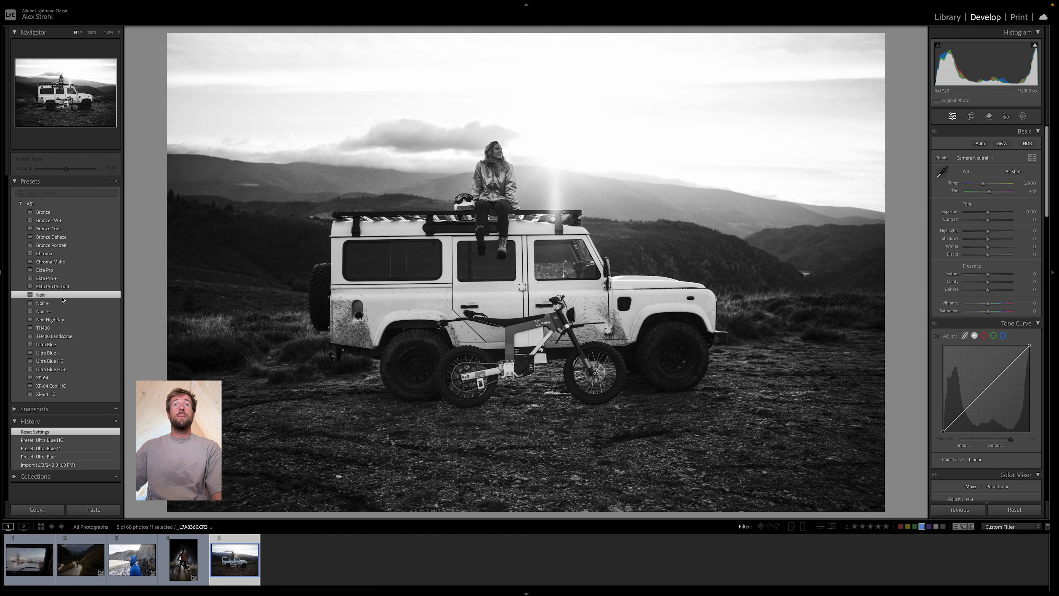
{"action": "left_click_drag", "start_coordinate": [987, 212], "coordinate": [988, 213]}
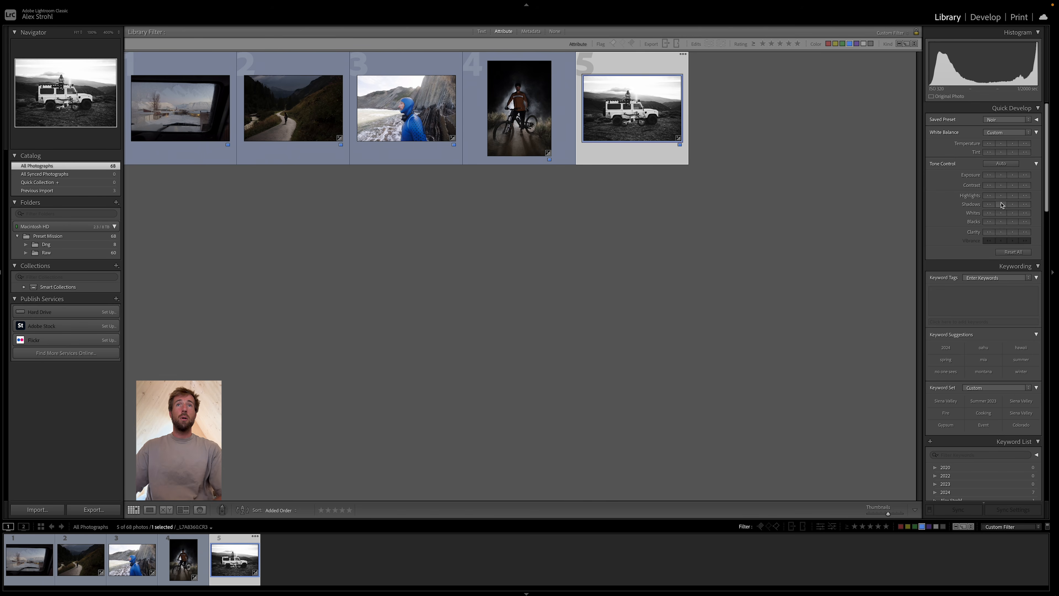
Step: Open the photo of the cyclist on the mountain road from the grid and apply Noir High Key with exposure +1.75
{"action": "key", "text": "g"}
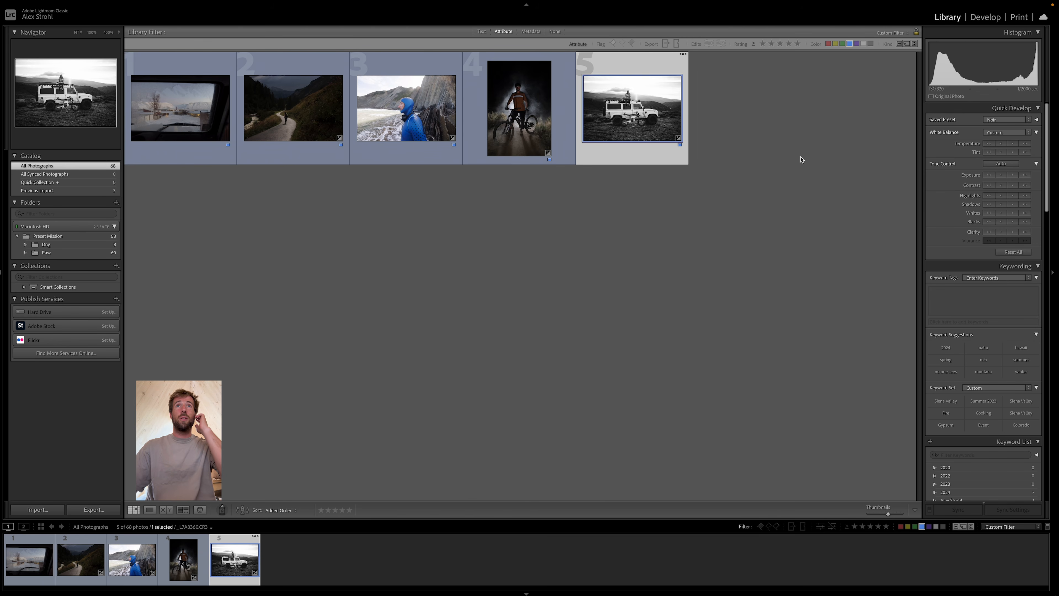
{"action": "left_click", "coordinate": [337, 95]}
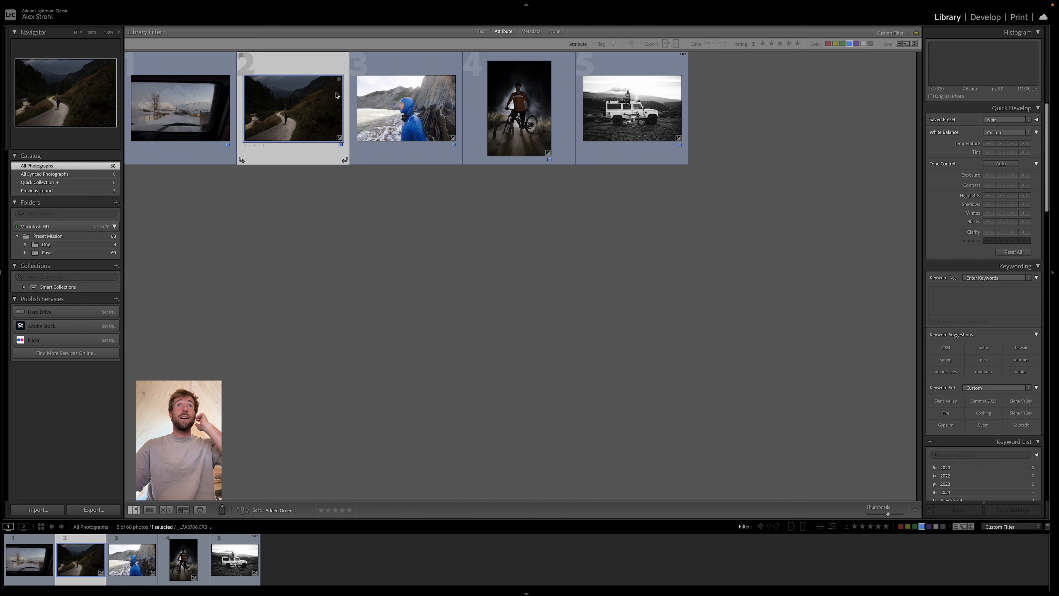
{"action": "double_click", "coordinate": [332, 99]}
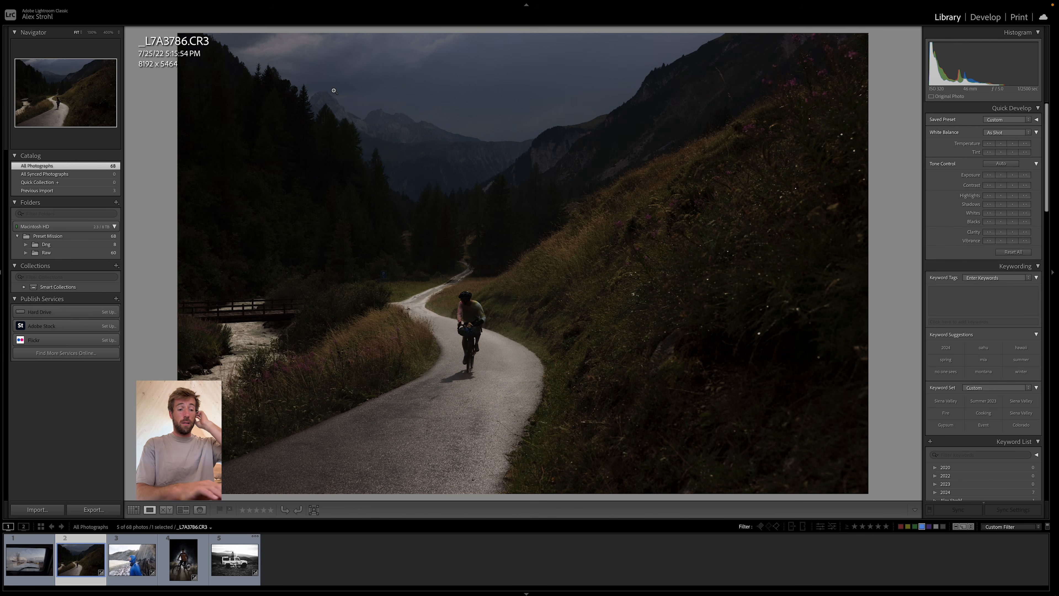
{"action": "key", "text": "d"}
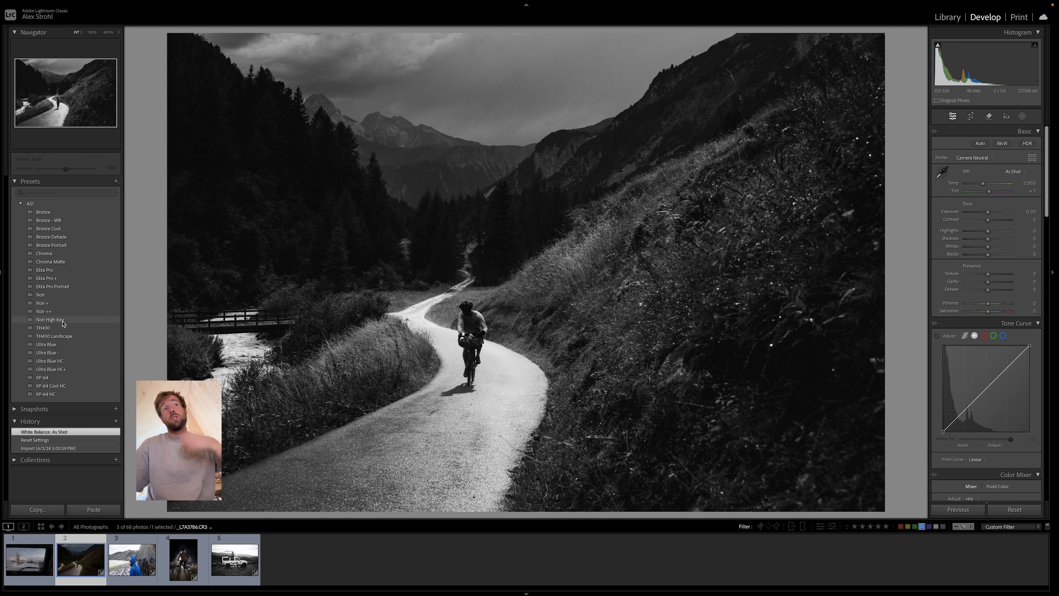
{"action": "left_click", "coordinate": [63, 322]}
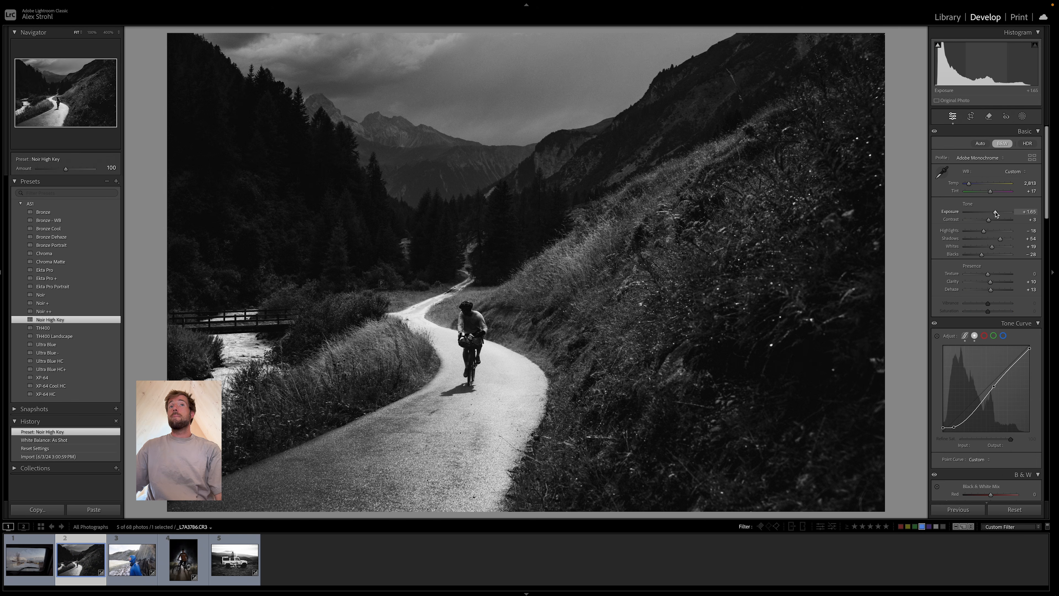
{"action": "left_click_drag", "start_coordinate": [995, 212], "coordinate": [997, 213]}
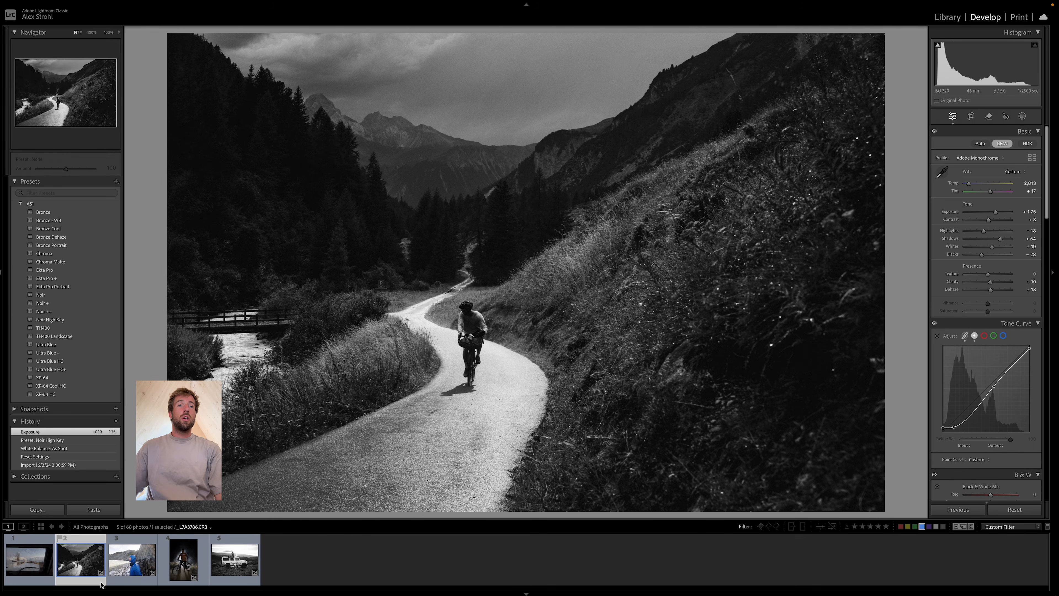
Step: Apply Noir ++ to the night photo of the mountain biker, with exposure +2.05 and contrast -17
{"action": "left_click", "coordinate": [171, 571]}
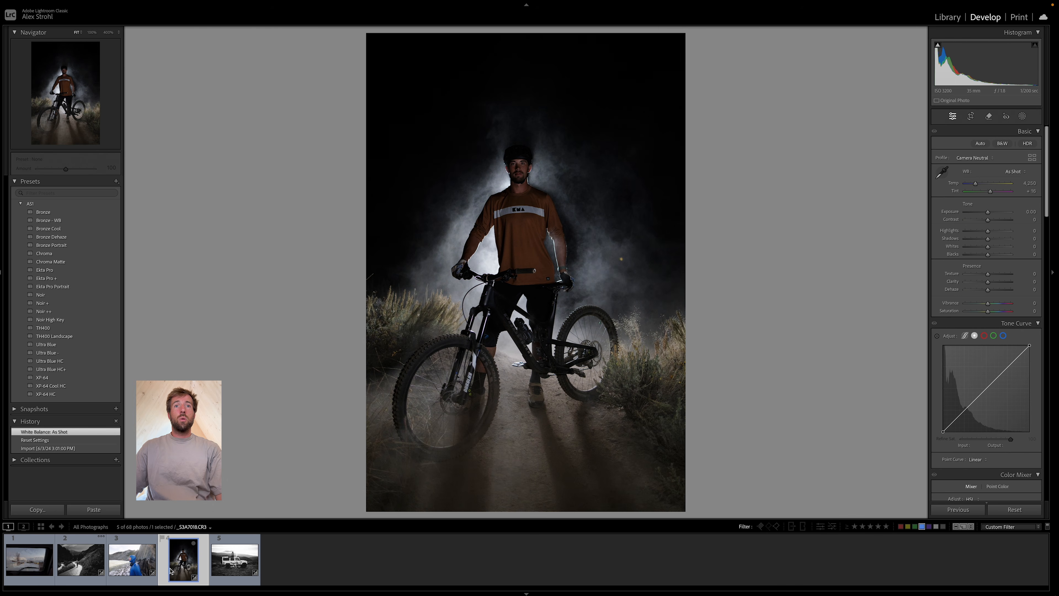
{"action": "key", "text": "XF86MonBrightnessUp"}
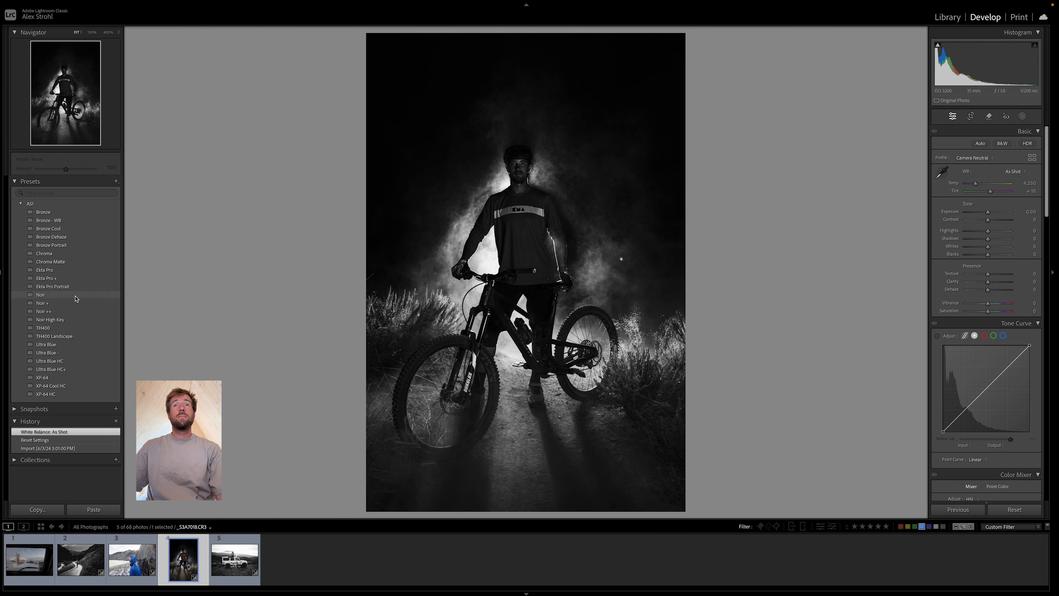
{"action": "left_click", "coordinate": [74, 311]}
{"action": "mouse_move", "coordinate": [987, 212]}
{"action": "left_mouse_down"}
{"action": "mouse_move", "coordinate": [998, 214]}
{"action": "mouse_move", "coordinate": [986, 223]}
{"action": "left_mouse_up"}
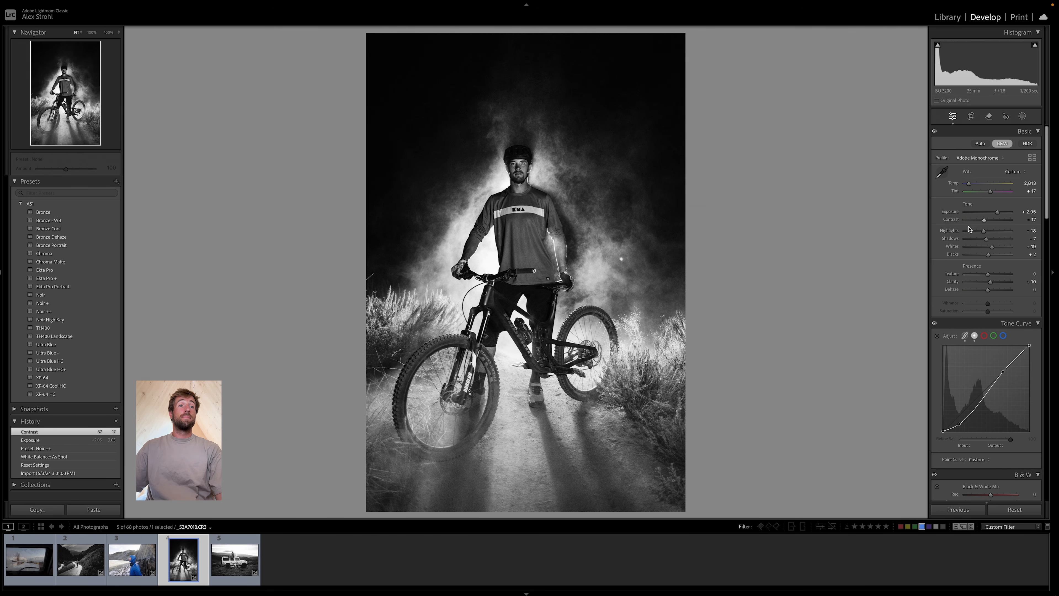
Step: Apply Noir ++ to the coastal photo of the diver, reset contrast to 0 and lower the exposure slightly
{"action": "left_click", "coordinate": [141, 562]}
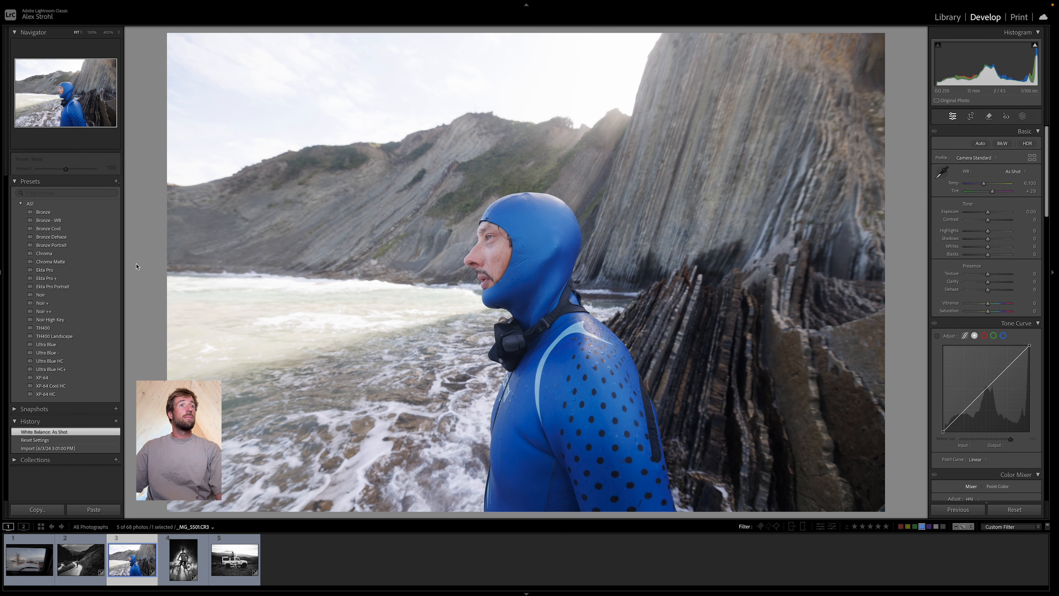
{"action": "mouse_move", "coordinate": [74, 299]}
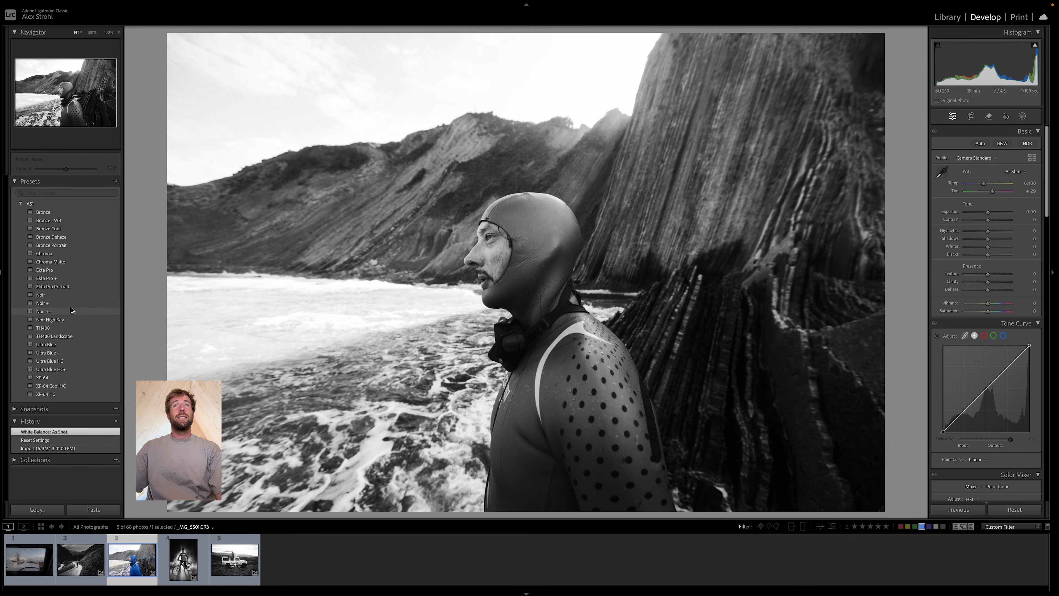
{"action": "left_click", "coordinate": [71, 311]}
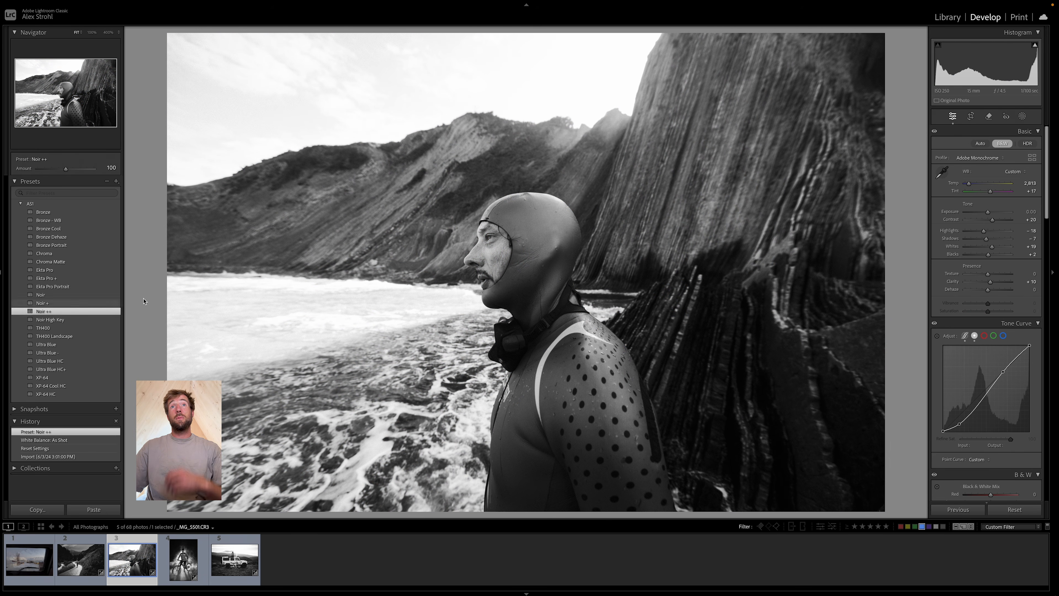
{"action": "double_click", "coordinate": [988, 220]}
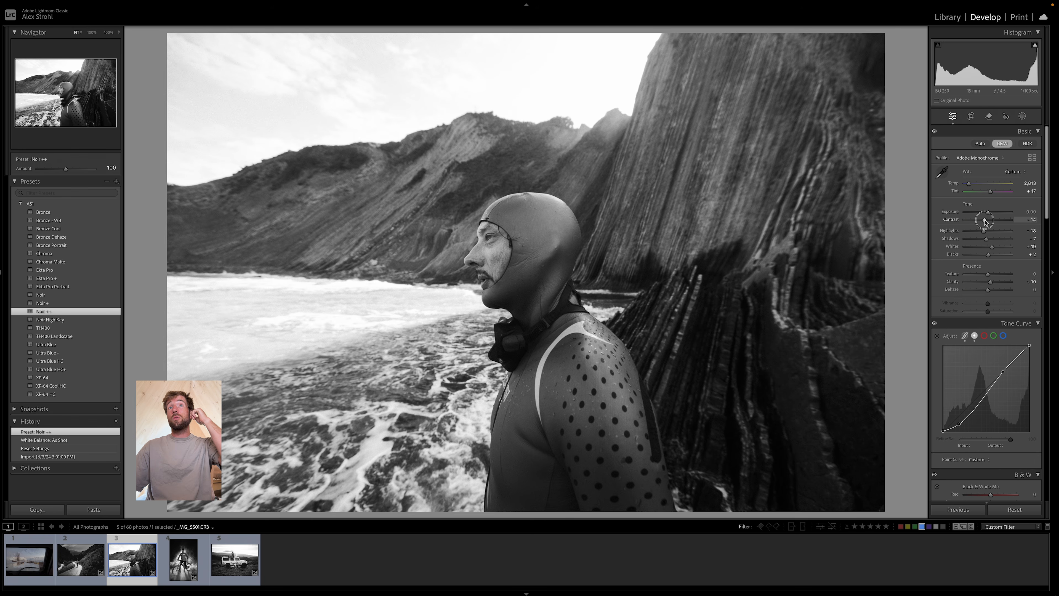
{"action": "left_click_drag", "start_coordinate": [987, 213], "coordinate": [984, 214]}
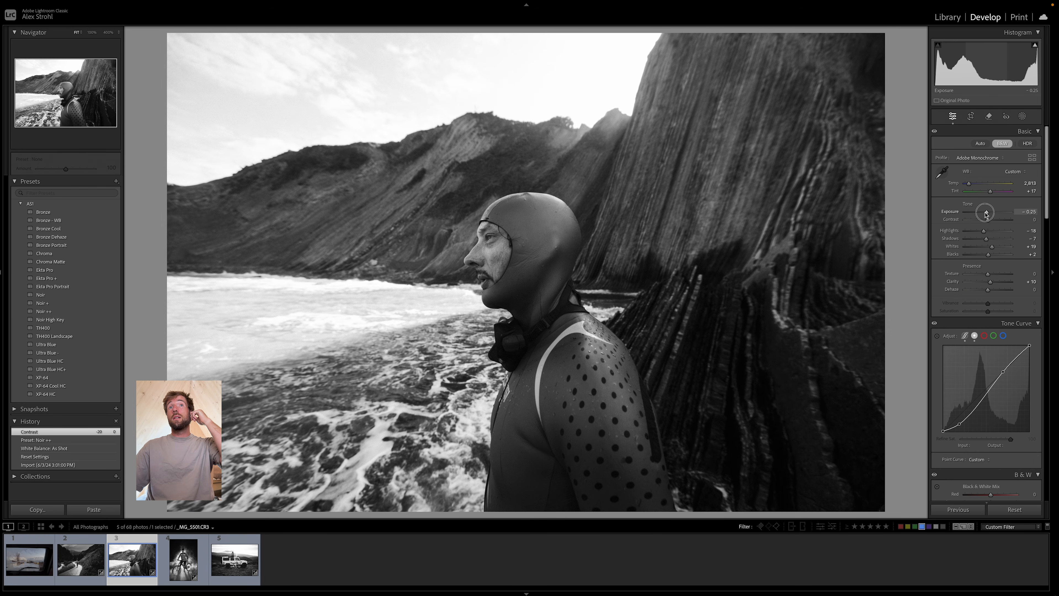
{"action": "key", "text": "l"}
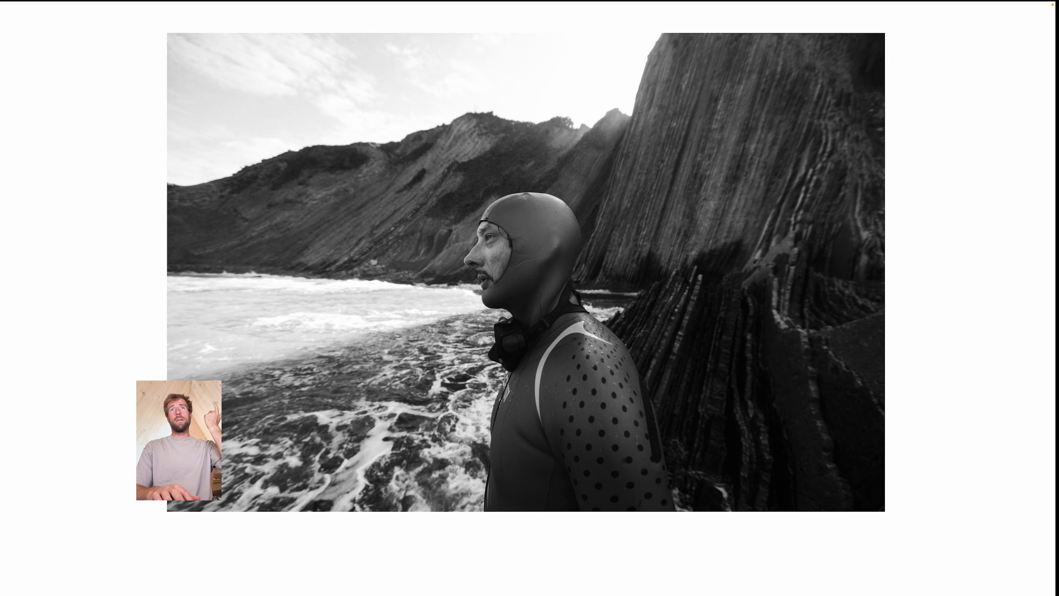
{"action": "key", "text": "l"}
Step: Return to the library grid and filter it to photos with purple or blue labels
{"action": "key", "text": "g"}
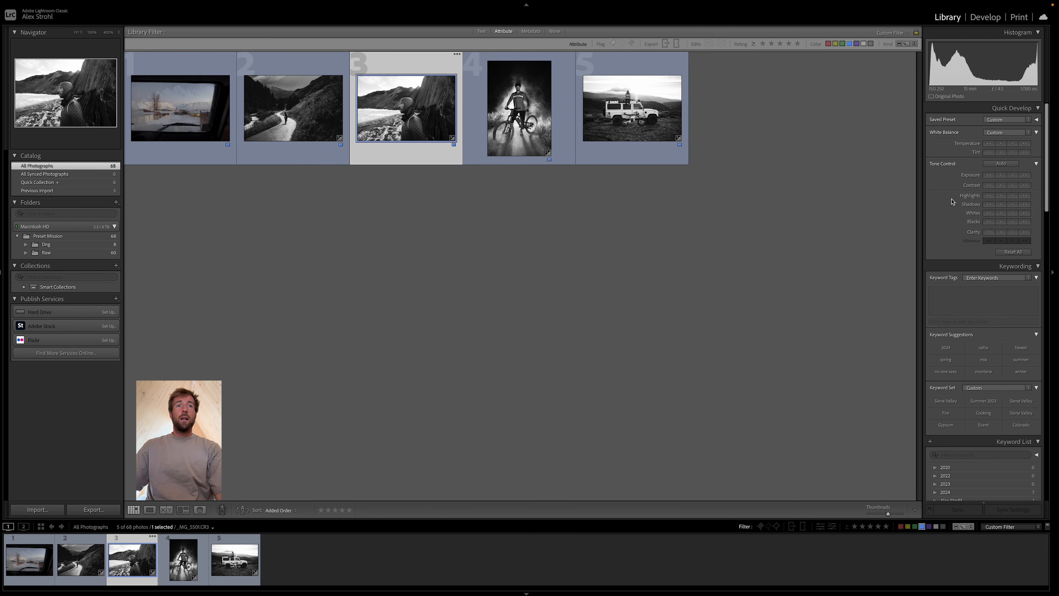
{"action": "left_click", "coordinate": [922, 527]}
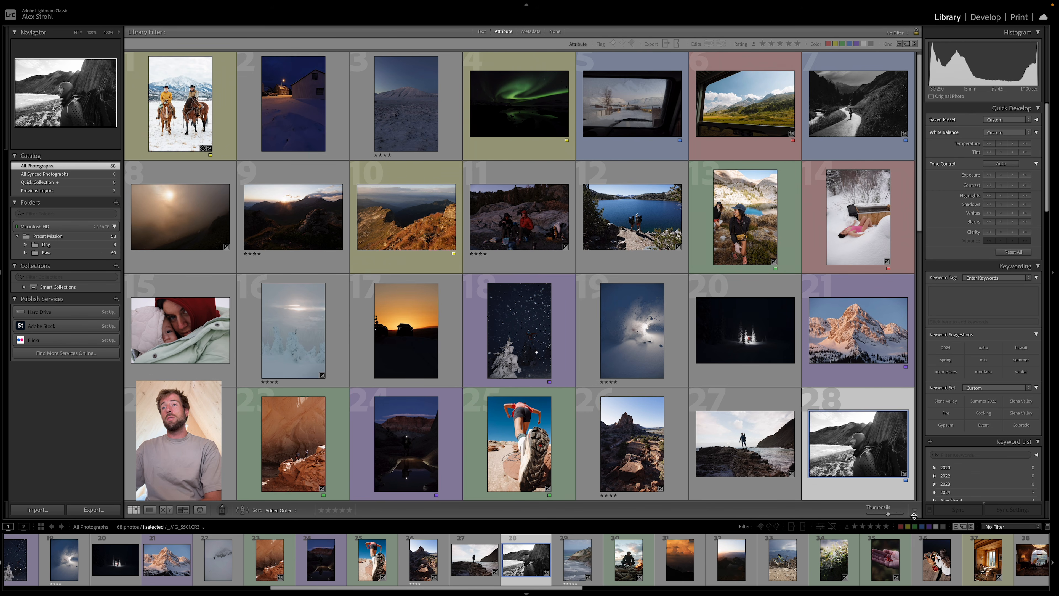
{"action": "left_click", "coordinate": [930, 527]}
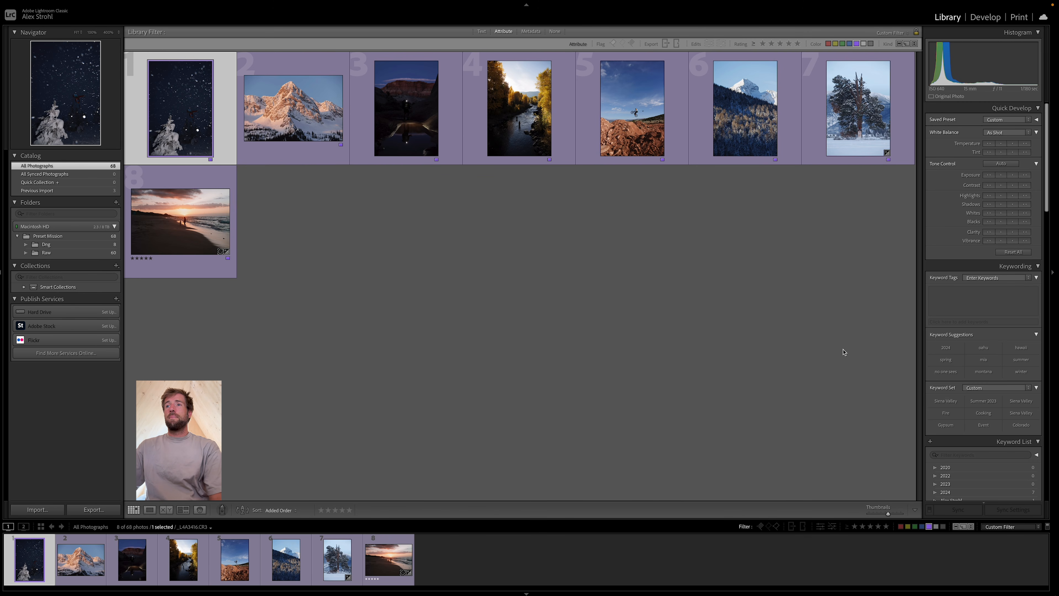
{"action": "left_click", "coordinate": [923, 527]}
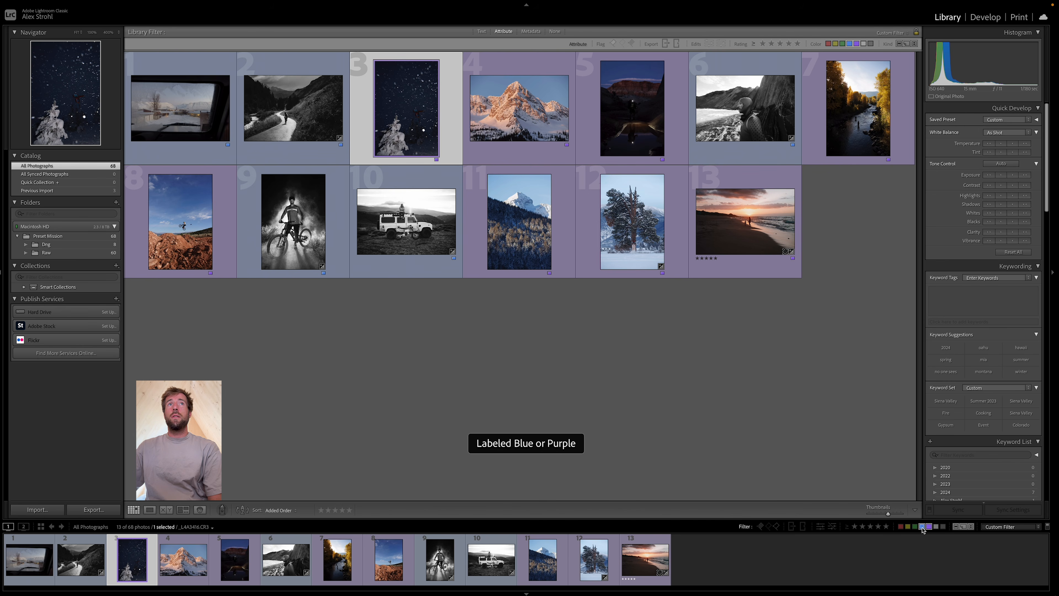
Step: Reset the edits on the white off-road vehicle photo, apply Ultra Blue HC and preview it in Lights Out mode
{"action": "double_click", "coordinate": [406, 221]}
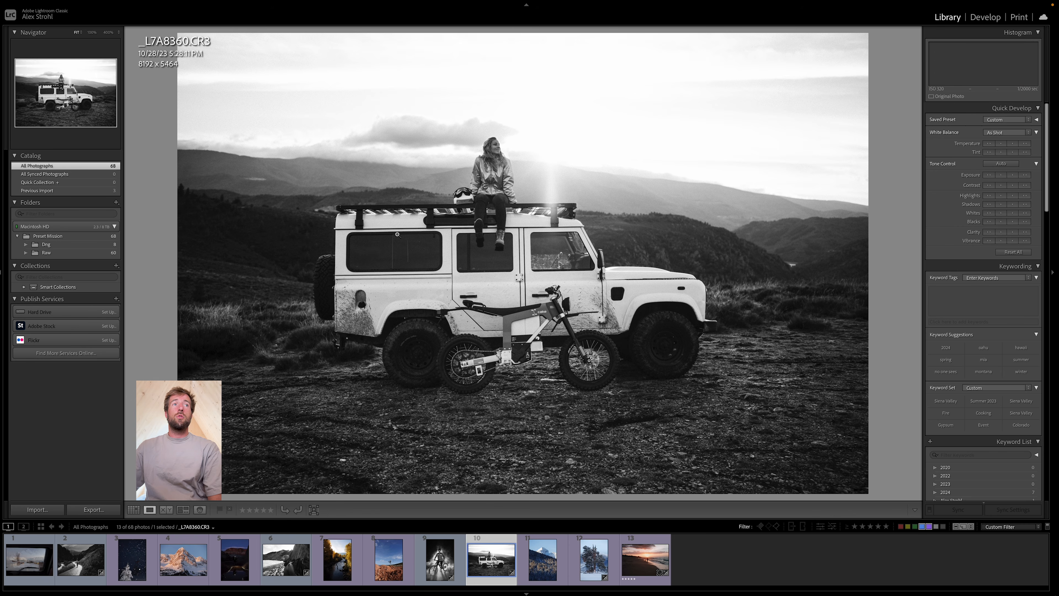
{"action": "key", "text": "shift+super+r"}
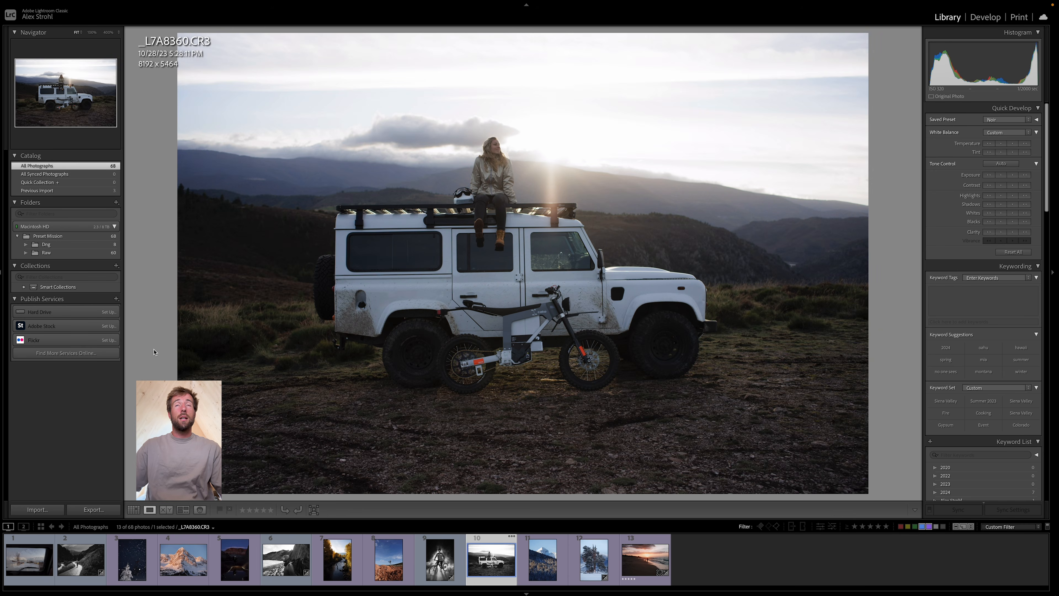
{"action": "key", "text": "d"}
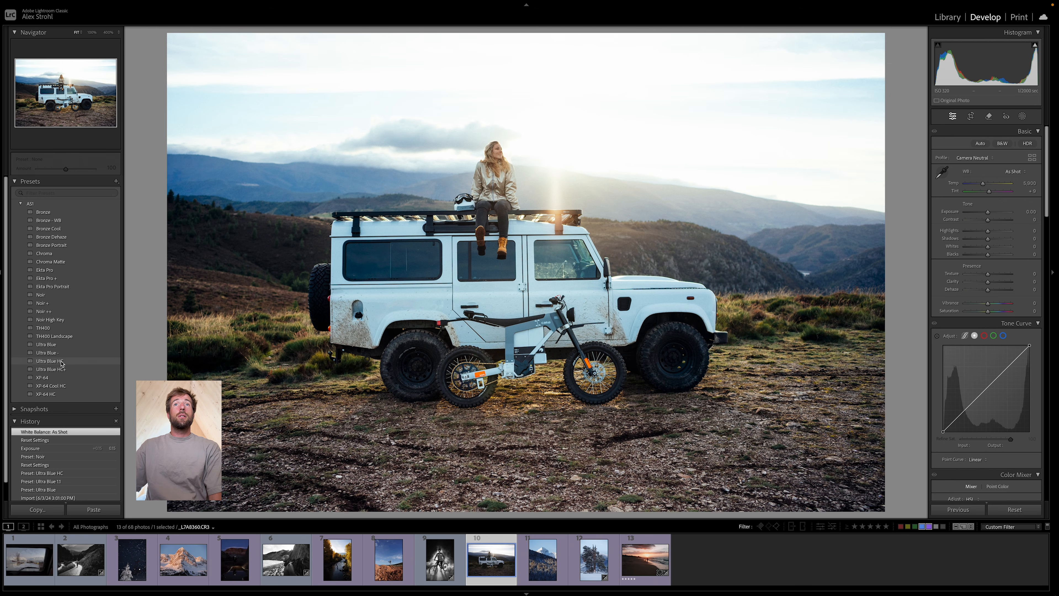
{"action": "left_click", "coordinate": [63, 362]}
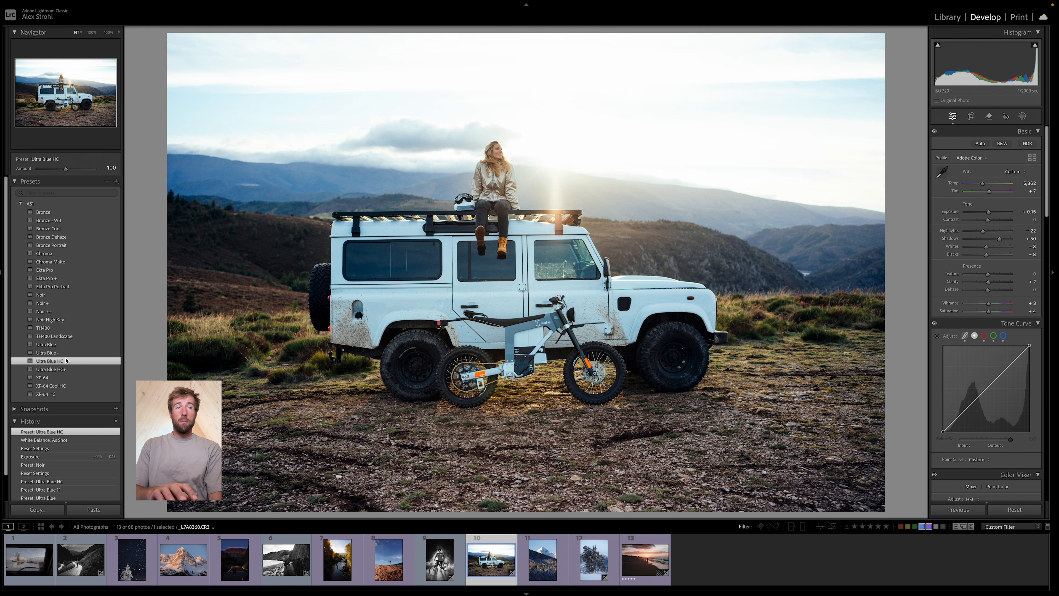
{"action": "key", "text": "l"}
{"action": "key", "text": "l"}
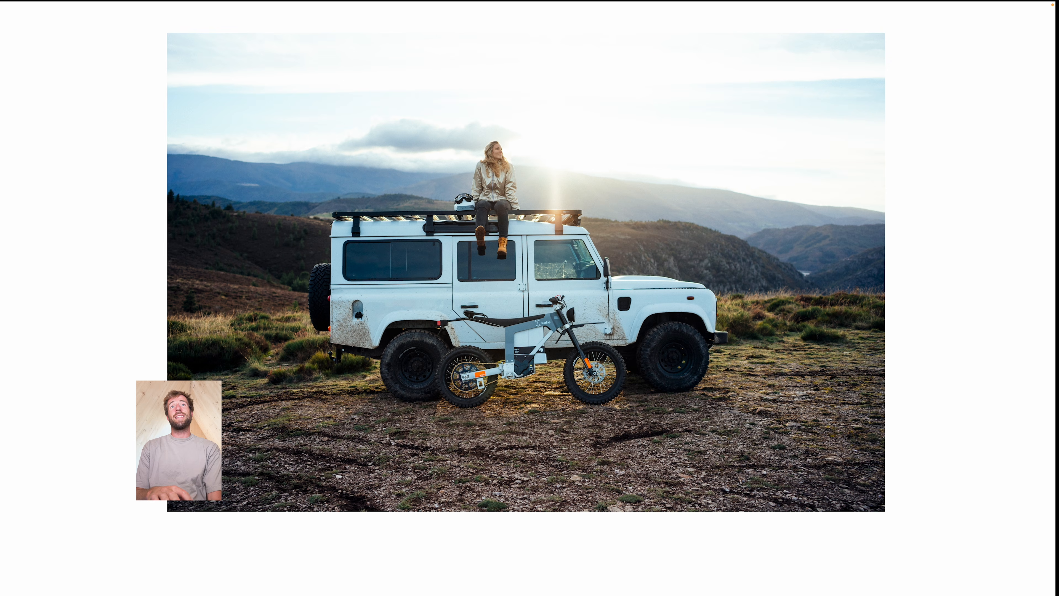
{"action": "key", "text": "l"}
Step: Return to the library grid, show only purple-labelled photos and open the snowy night photo of the skier
{"action": "key", "text": "g"}
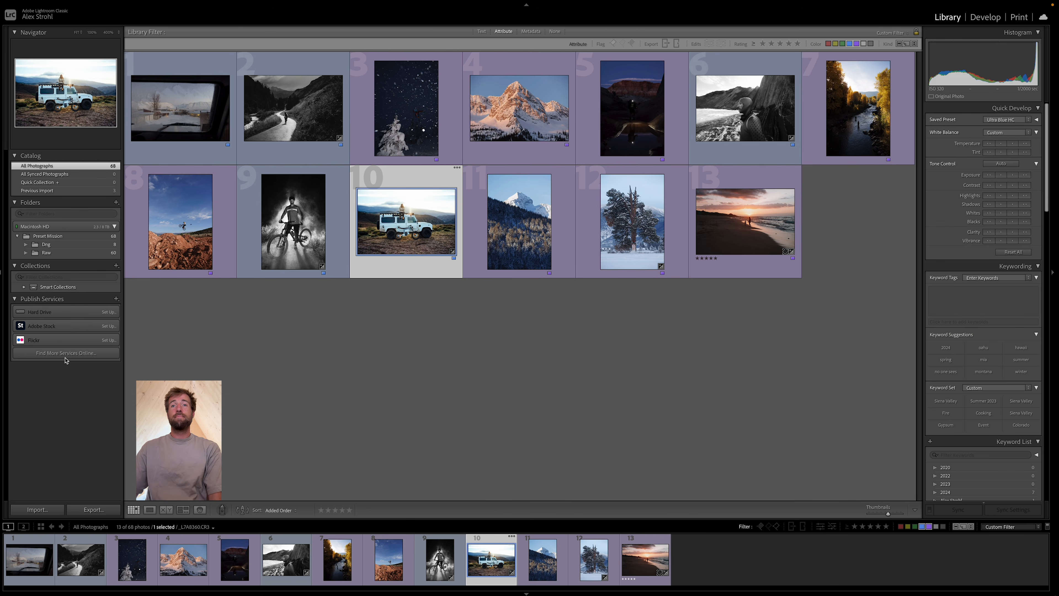
{"action": "left_click", "coordinate": [922, 527]}
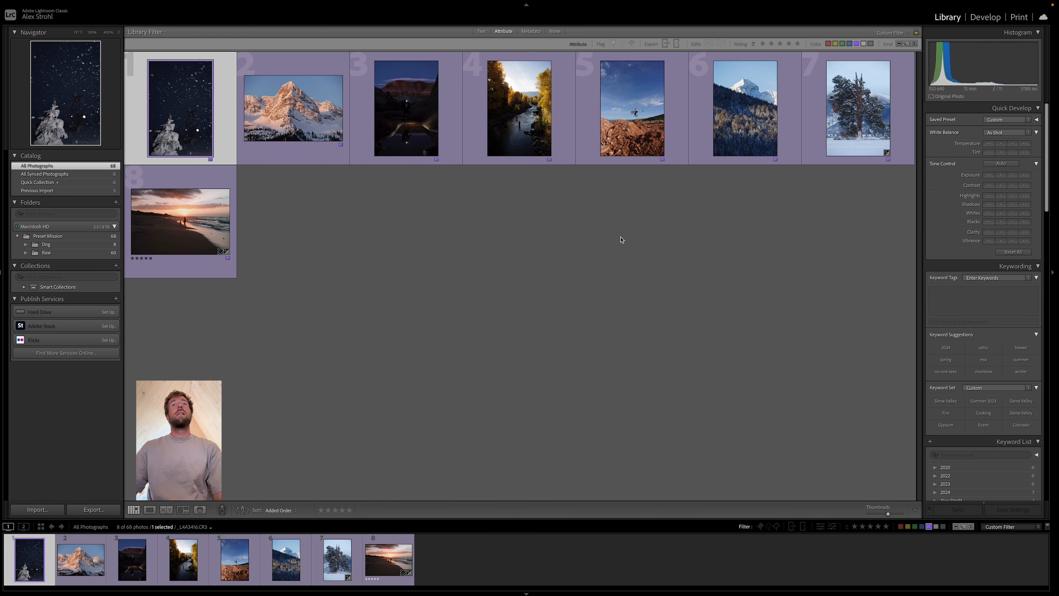
{"action": "double_click", "coordinate": [193, 124]}
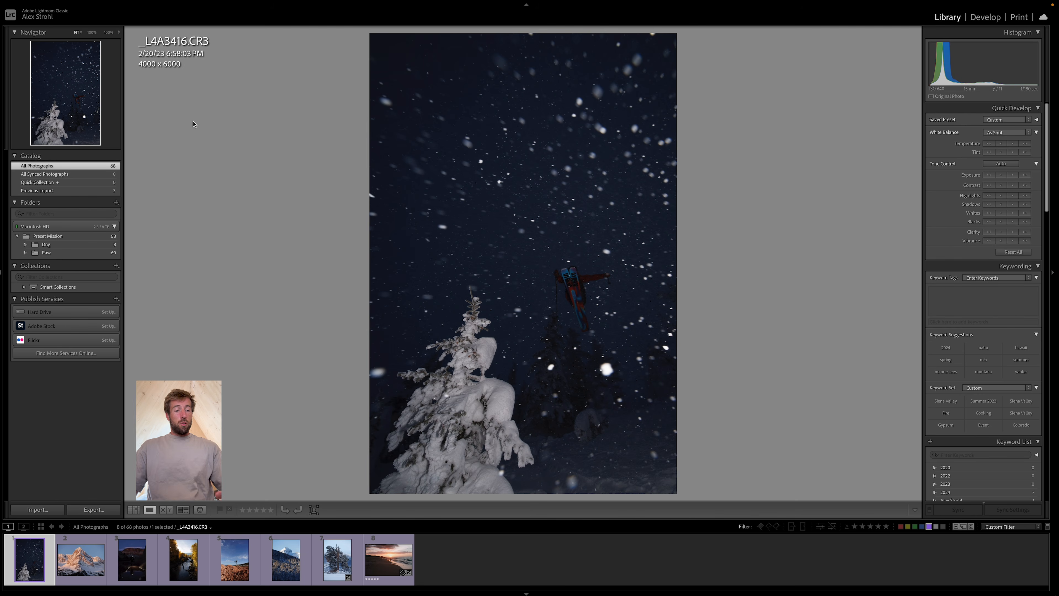
Step: Apply Ultra Blue HC+ to the night skier photo with exposure +1.55 and contrast +21, and preview it in Lights Out mode
{"action": "key", "text": "d"}
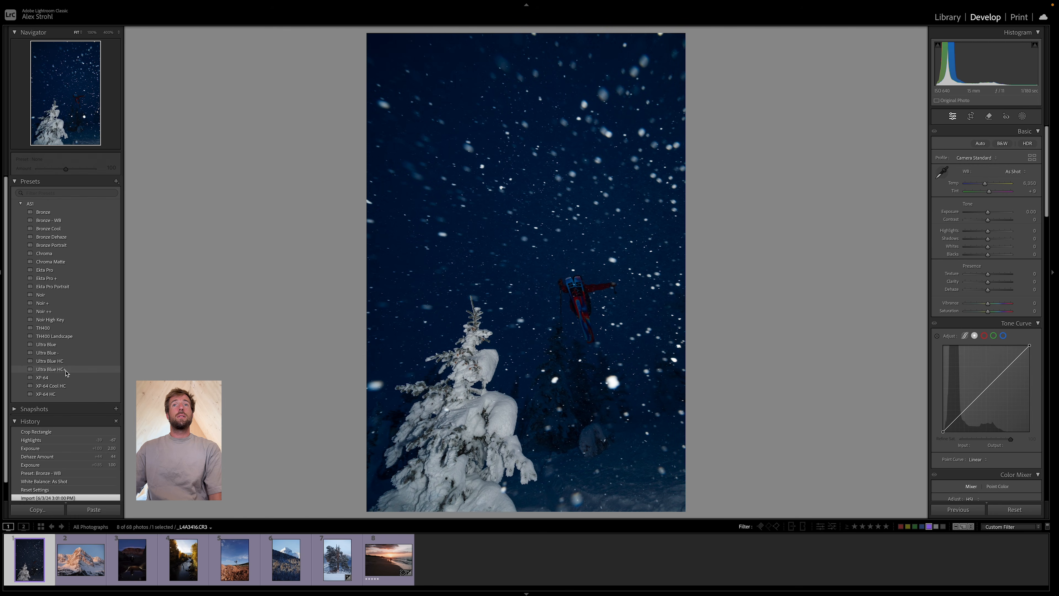
{"action": "left_click", "coordinate": [50, 369]}
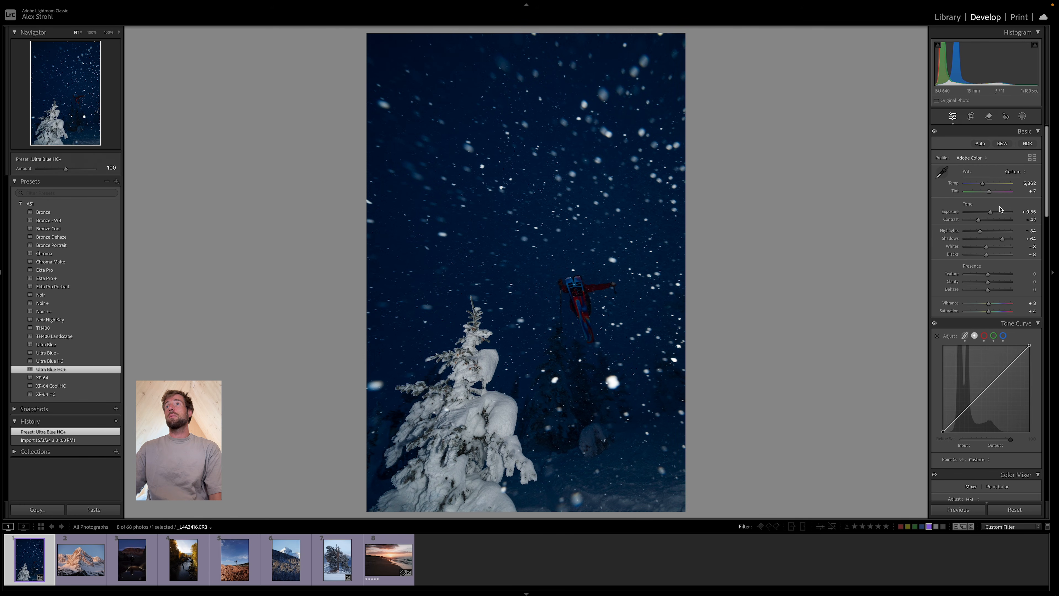
{"action": "left_click_drag", "start_coordinate": [991, 215], "coordinate": [993, 222]}
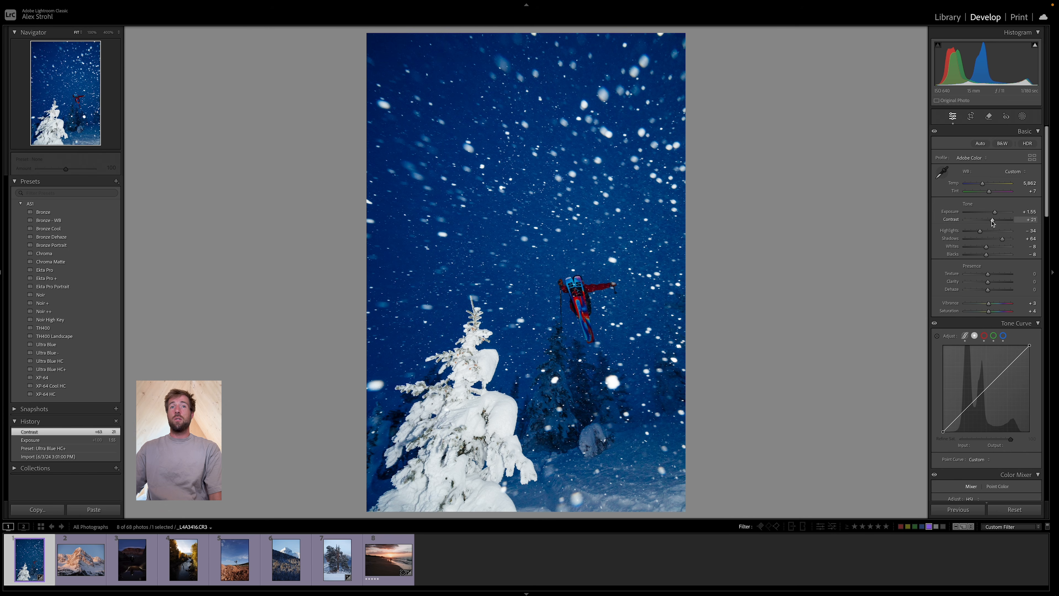
{"action": "key", "text": "l"}
{"action": "key", "text": "l"}
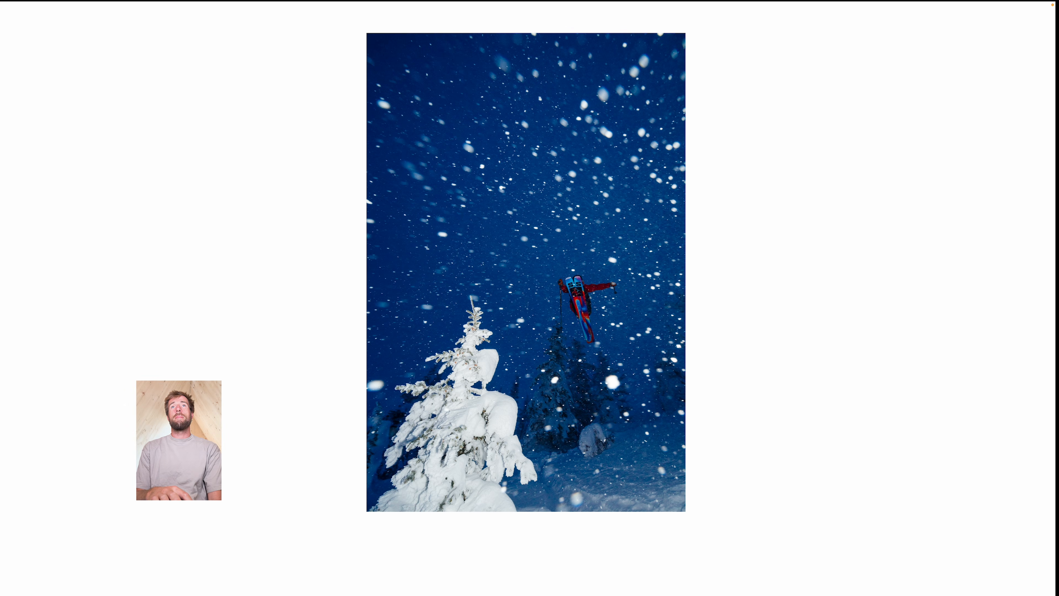
{"action": "key", "text": "l"}
Step: Open the photo of the mountain biker jumping over red dirt from the grid and apply Ultra Blue
{"action": "key", "text": "g"}
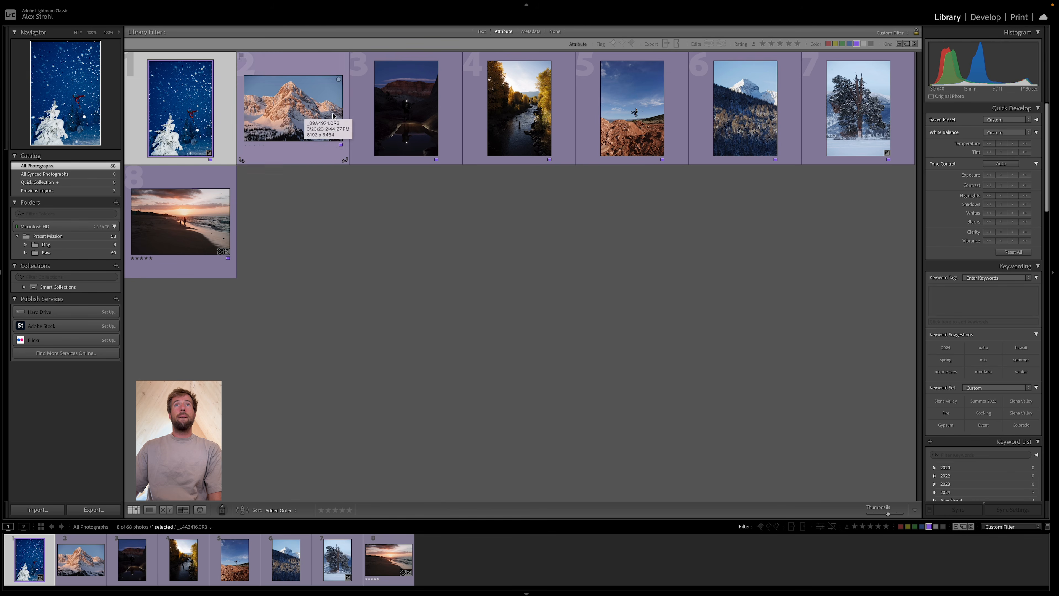
{"action": "double_click", "coordinate": [604, 129]}
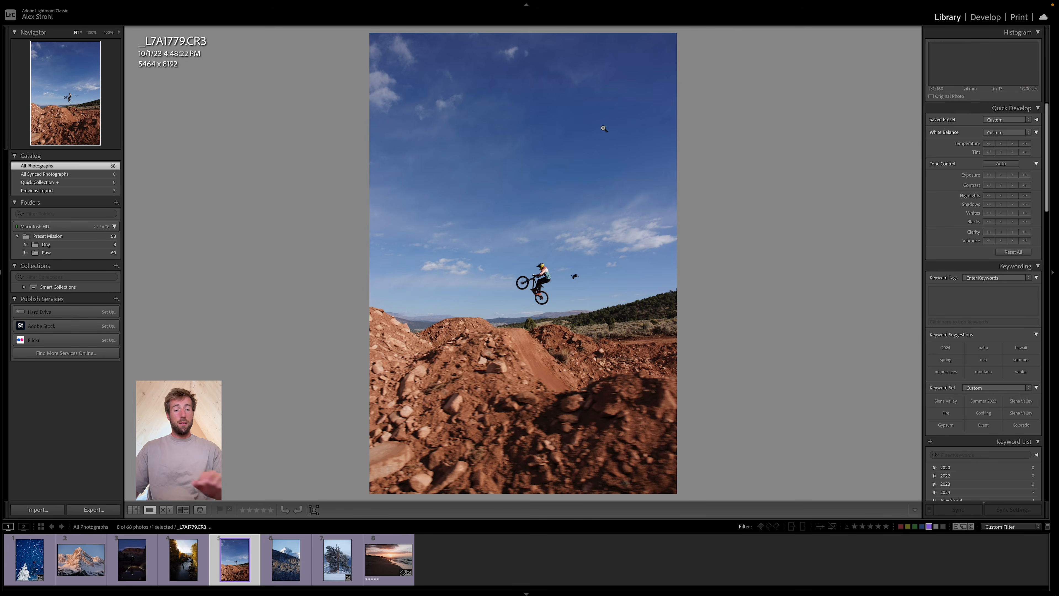
{"action": "key", "text": "d"}
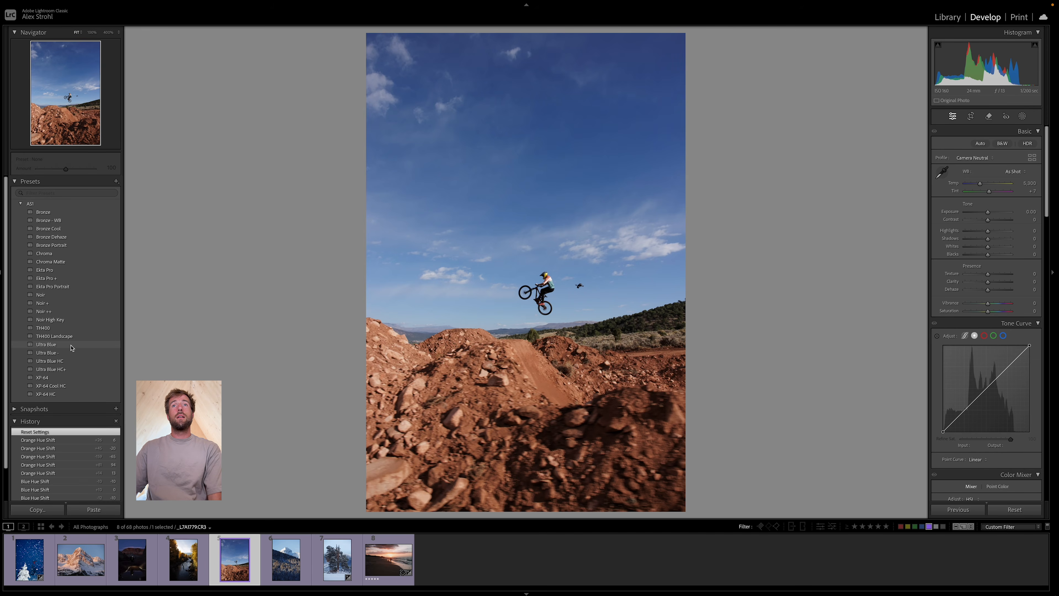
{"action": "left_click", "coordinate": [72, 345]}
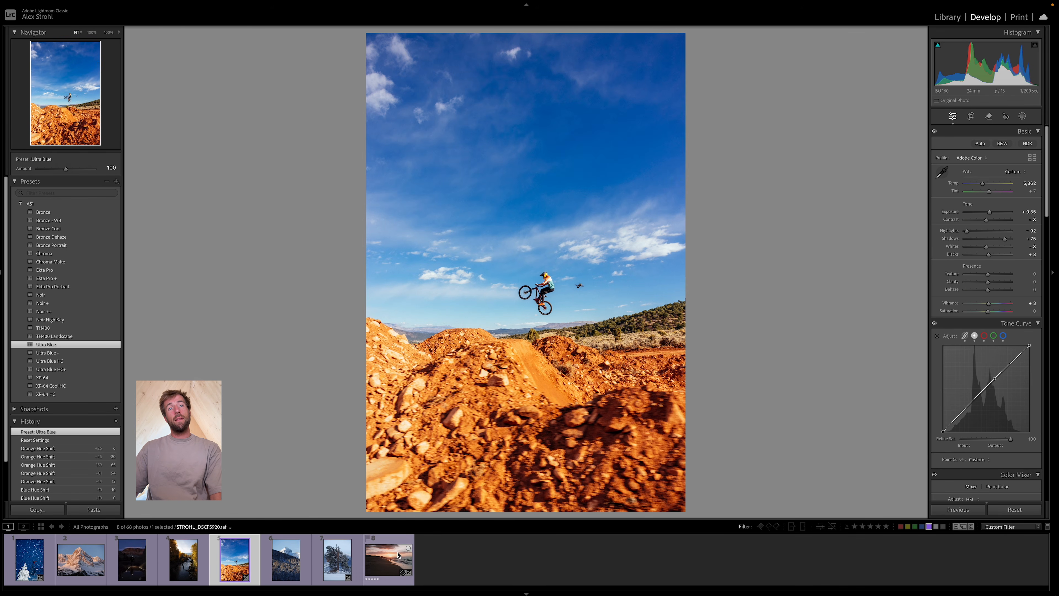
Step: Apply Ultra Blue to the photo of the large snowy tree, with contrast -37 and exposure +0.10
{"action": "left_click", "coordinate": [387, 554]}
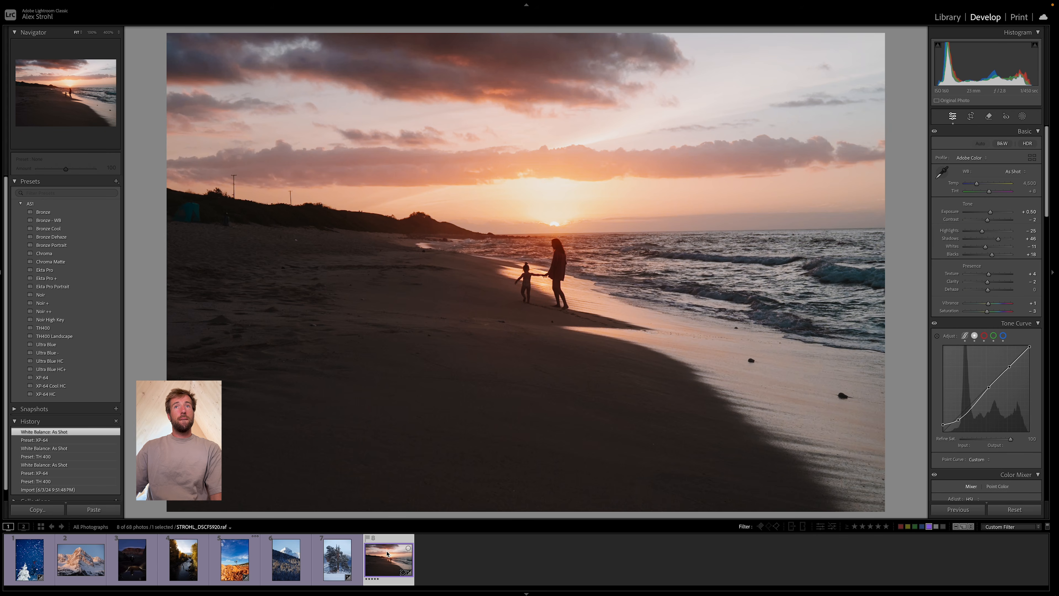
{"action": "left_click", "coordinate": [342, 561]}
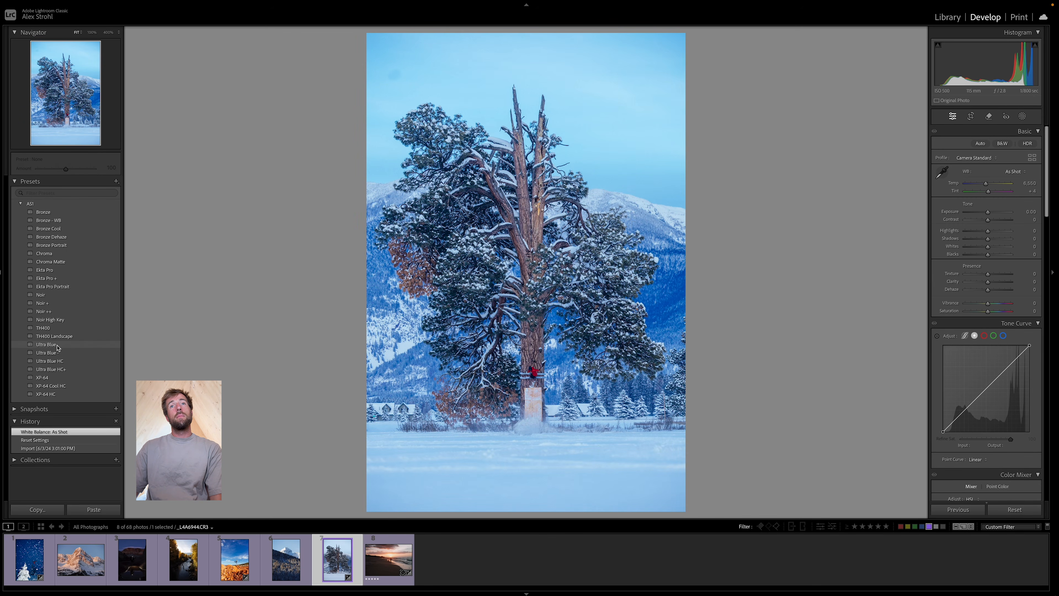
{"action": "left_click", "coordinate": [57, 346]}
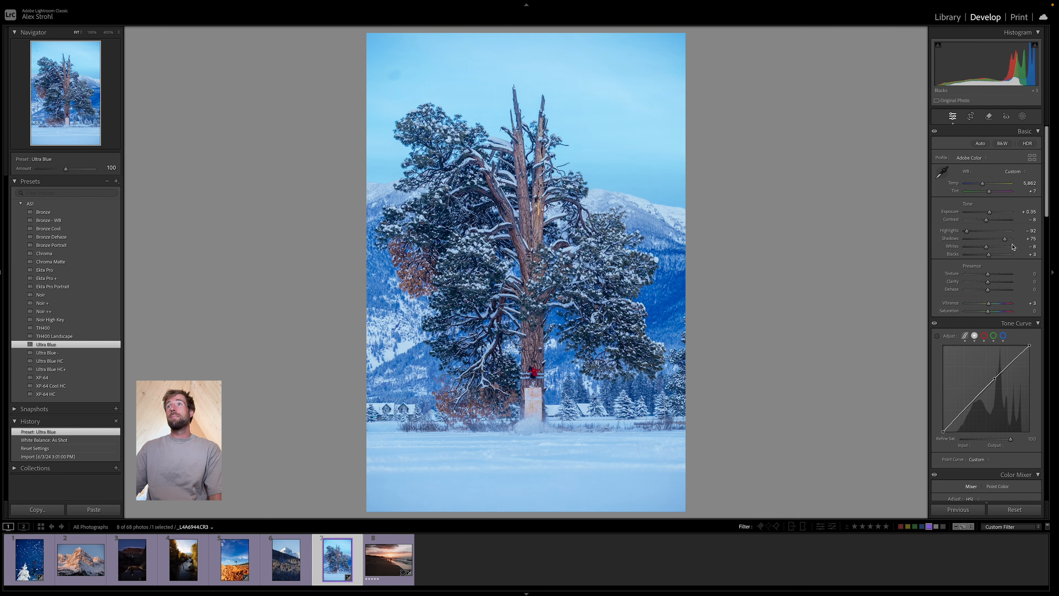
{"action": "left_click_drag", "start_coordinate": [986, 220], "coordinate": [987, 213]}
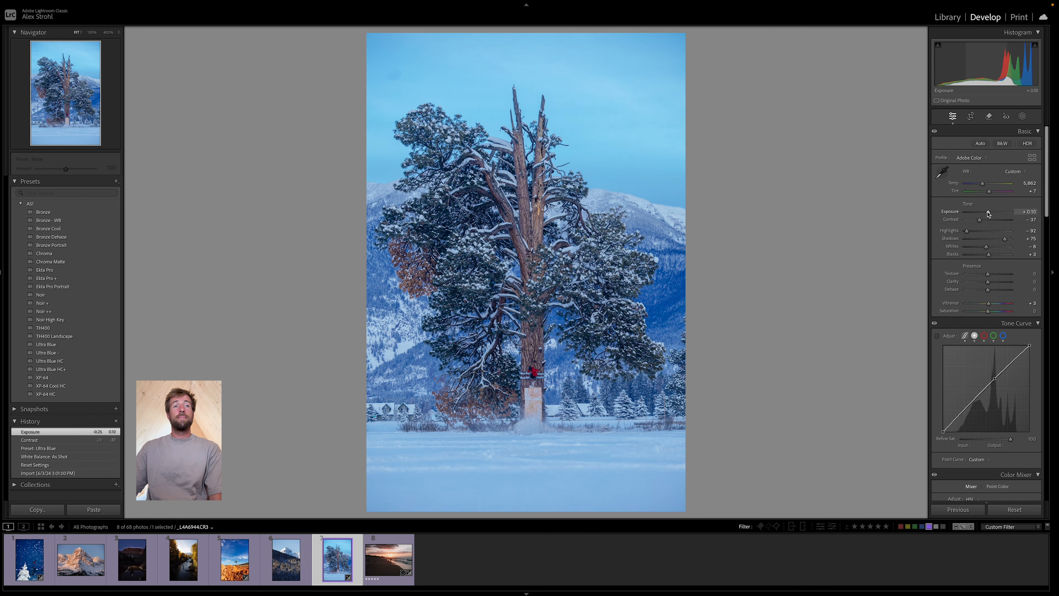
Step: Apply Ultra Blue - to the autumn river photo, with exposure +0.15, contrast -60, blacks +50 and reduced highlights
{"action": "left_click", "coordinate": [191, 575]}
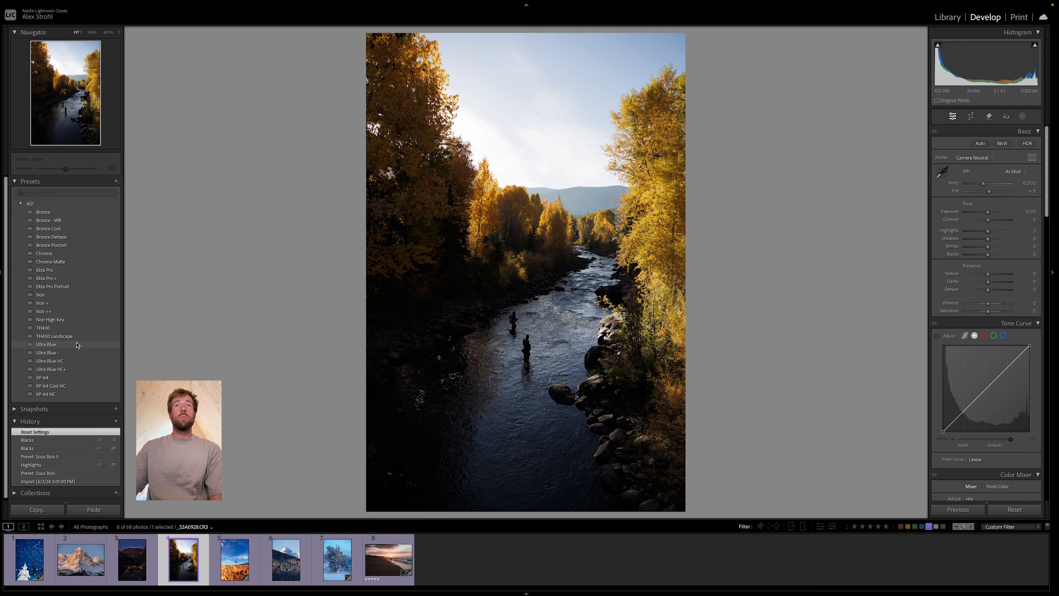
{"action": "mouse_move", "coordinate": [76, 345]}
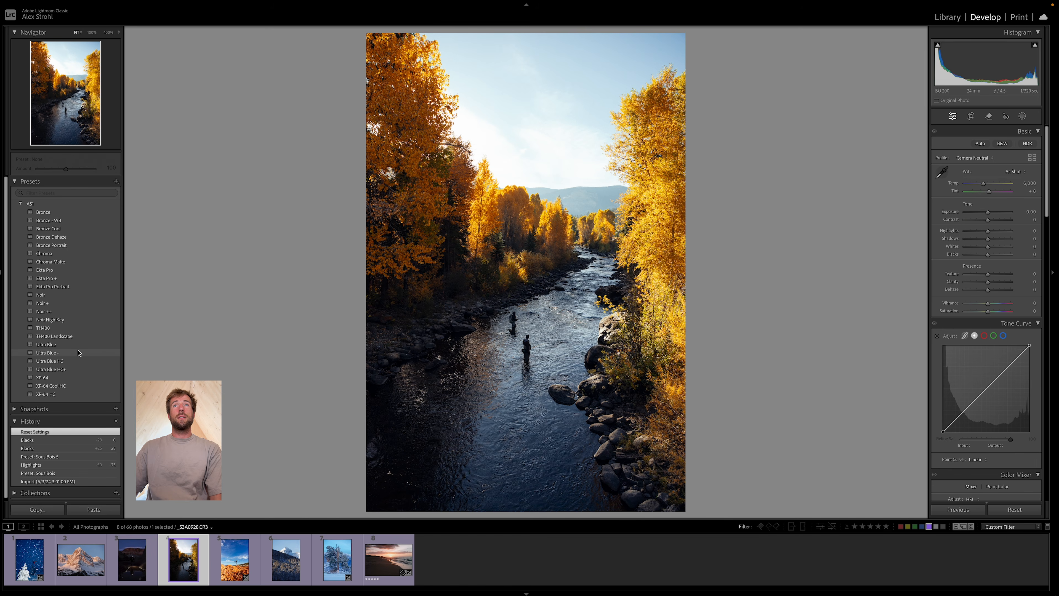
{"action": "left_click", "coordinate": [78, 352]}
{"action": "mouse_move", "coordinate": [978, 219]}
{"action": "left_mouse_down"}
{"action": "mouse_move", "coordinate": [988, 212]}
{"action": "mouse_move", "coordinate": [969, 220]}
{"action": "mouse_move", "coordinate": [1000, 256]}
{"action": "mouse_move", "coordinate": [973, 230]}
{"action": "left_mouse_up"}
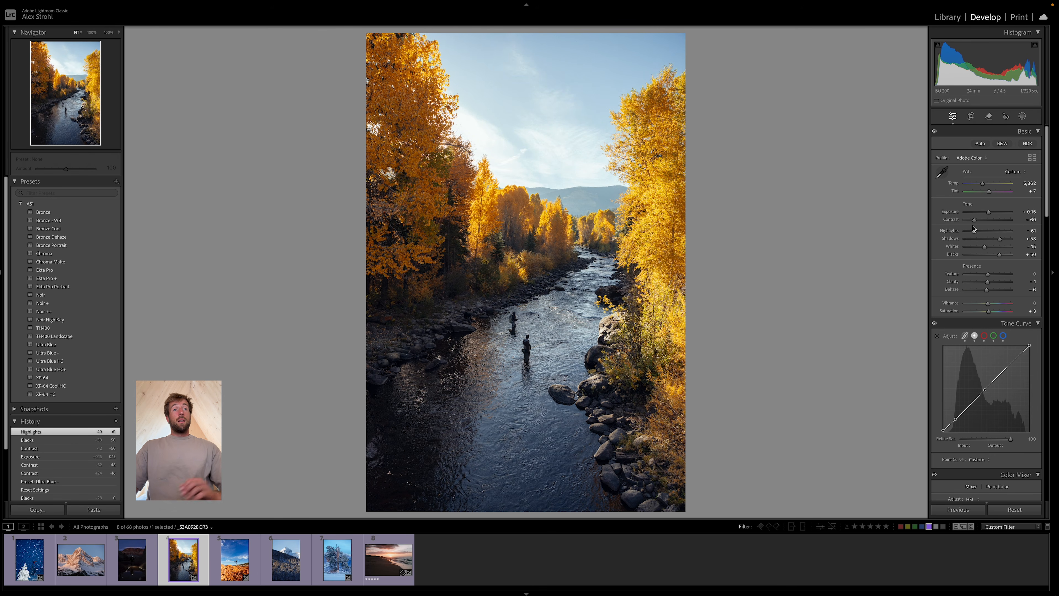
Step: Apply Ultra Blue to the photo of the sunlit snowy mountain peak and preview it in Lights Out mode
{"action": "left_click", "coordinate": [81, 558]}
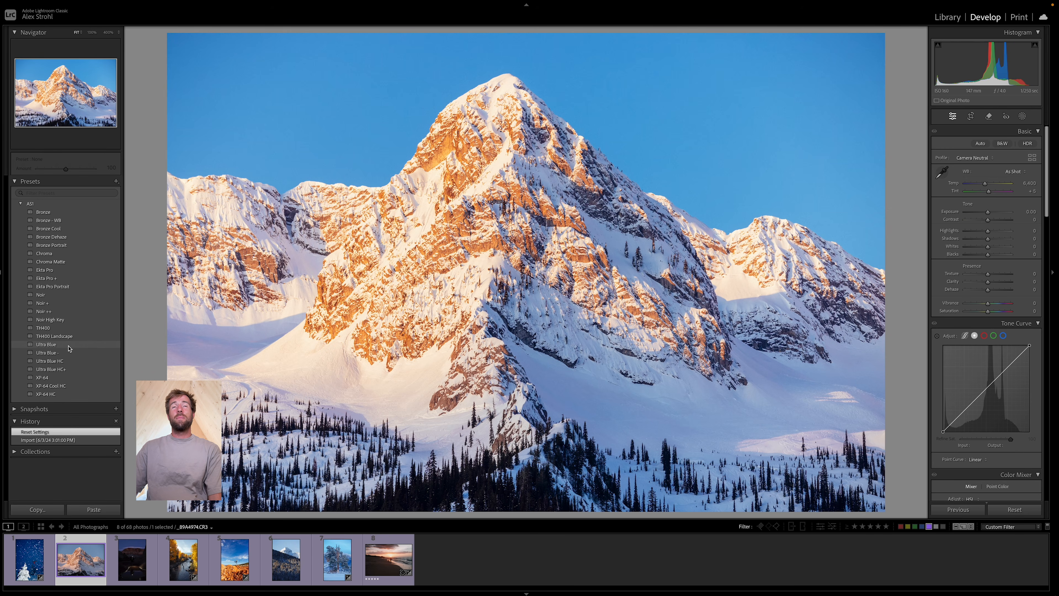
{"action": "left_click", "coordinate": [69, 347]}
{"action": "key", "text": "l"}
{"action": "key", "text": "l"}
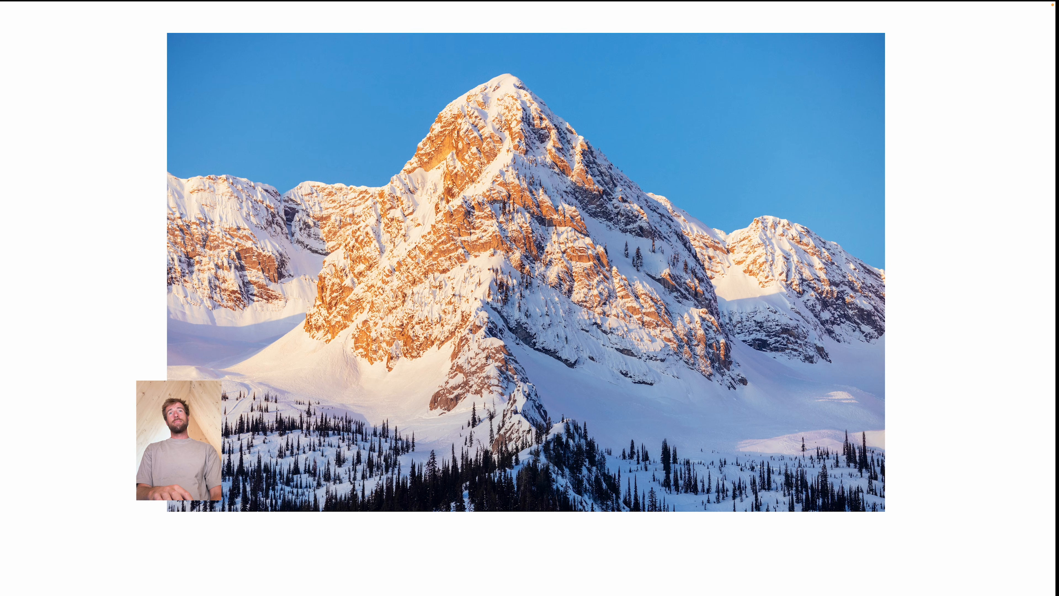
Step: Leave the Lights Out preview, open the photo of the desert rock tower from the grid and apply XP-64
{"action": "key", "text": "l"}
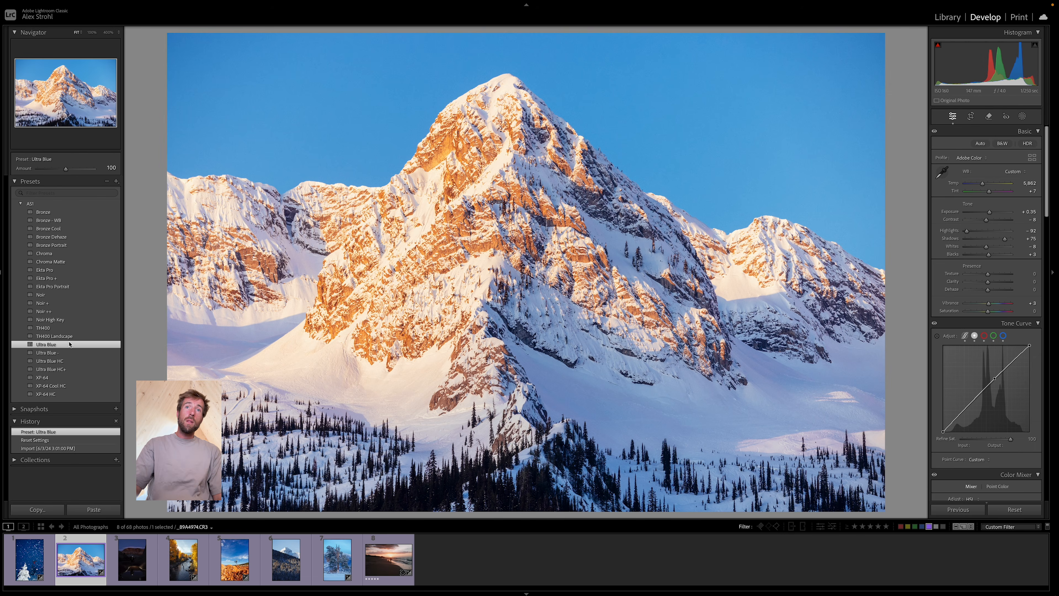
{"action": "key", "text": "g"}
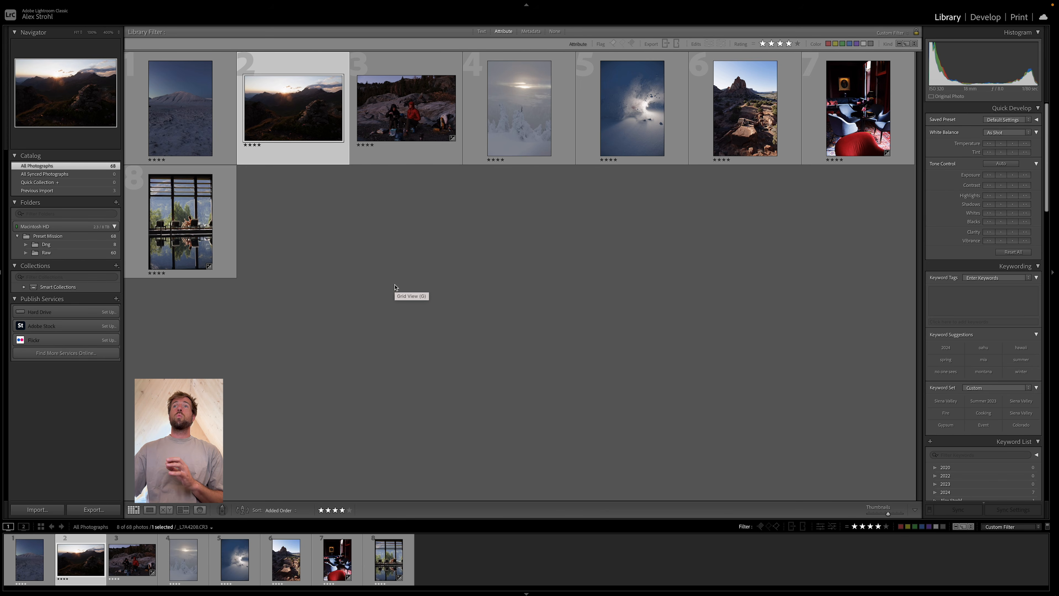
{"action": "double_click", "coordinate": [745, 107]}
{"action": "key", "text": "d"}
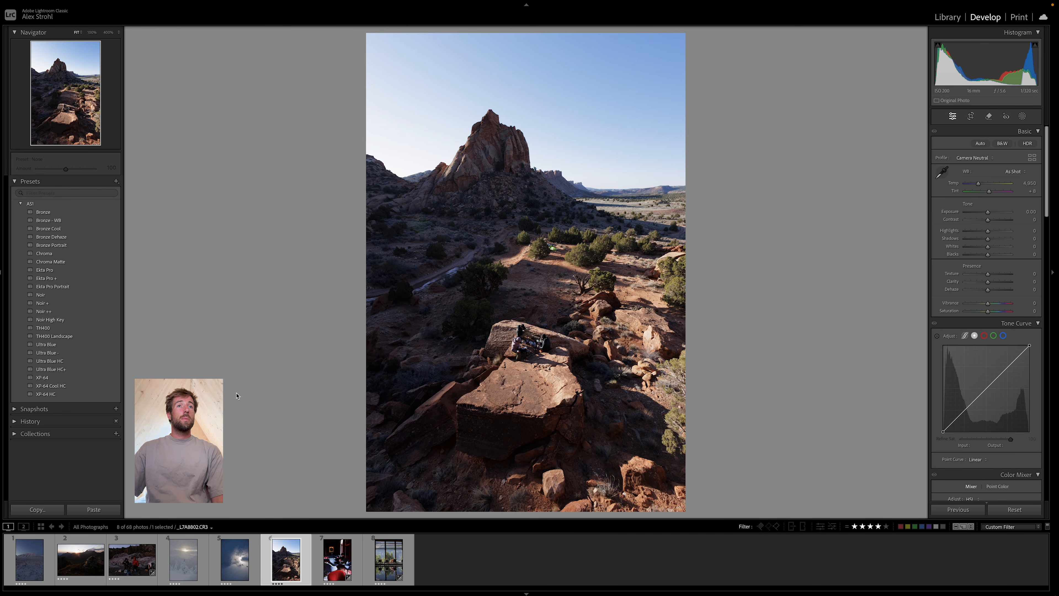
{"action": "left_click", "coordinate": [64, 379]}
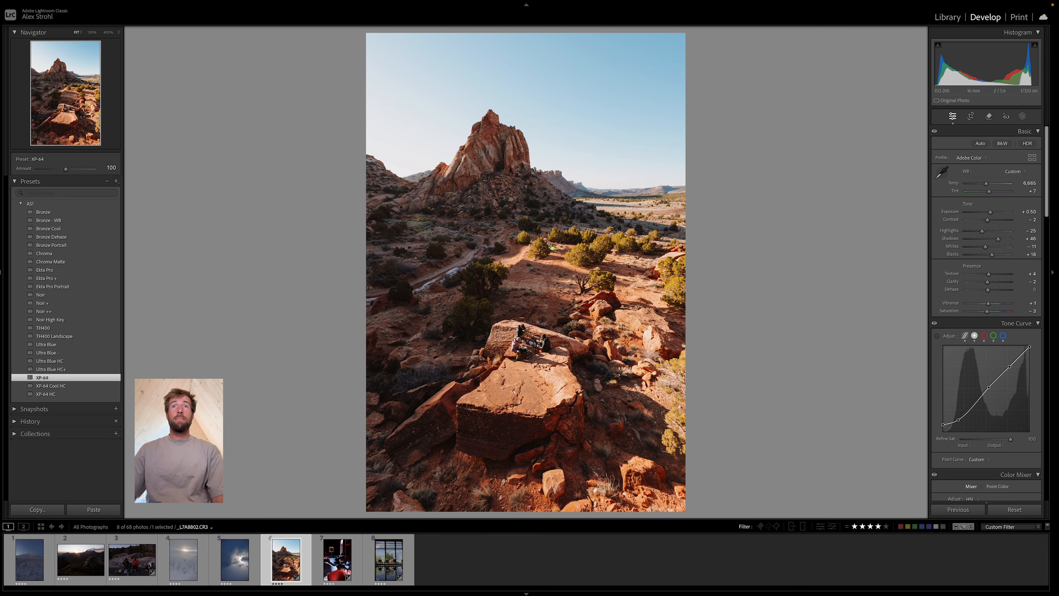
Step: Apply XP-64 Cool HC to the mountain sunset photo, with exposure +1.05, contrast -57 and highlights -72
{"action": "left_click", "coordinate": [81, 560]}
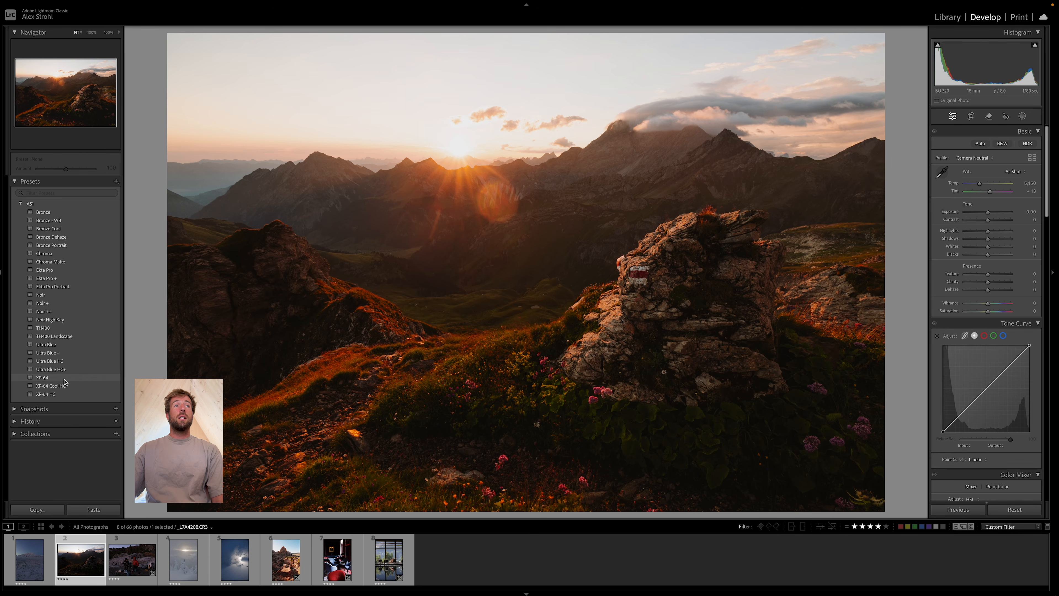
{"action": "left_click", "coordinate": [64, 381]}
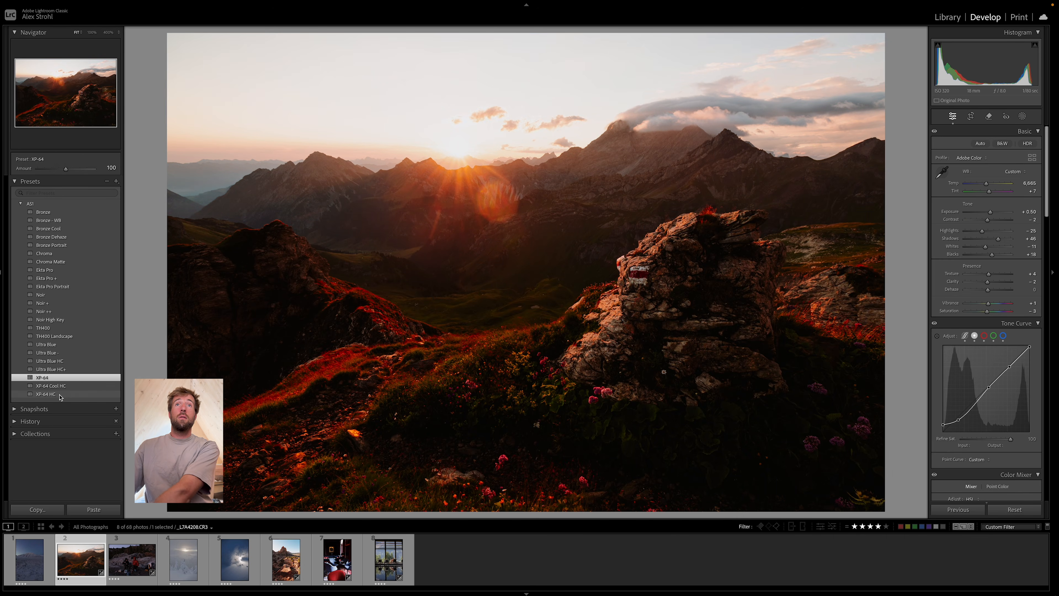
{"action": "left_click", "coordinate": [64, 387]}
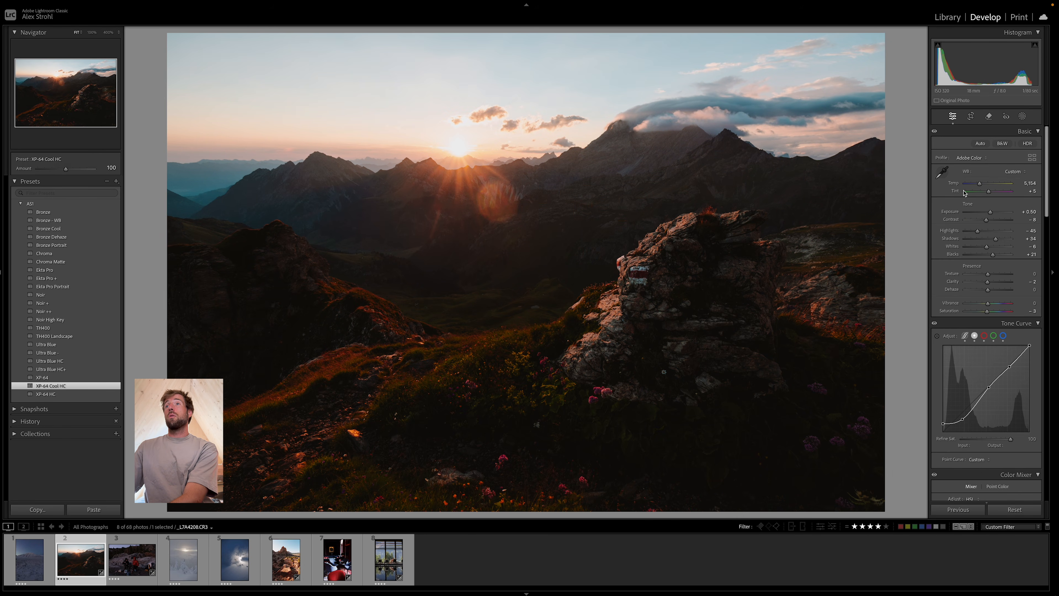
{"action": "left_click_drag", "start_coordinate": [991, 214], "coordinate": [969, 235]}
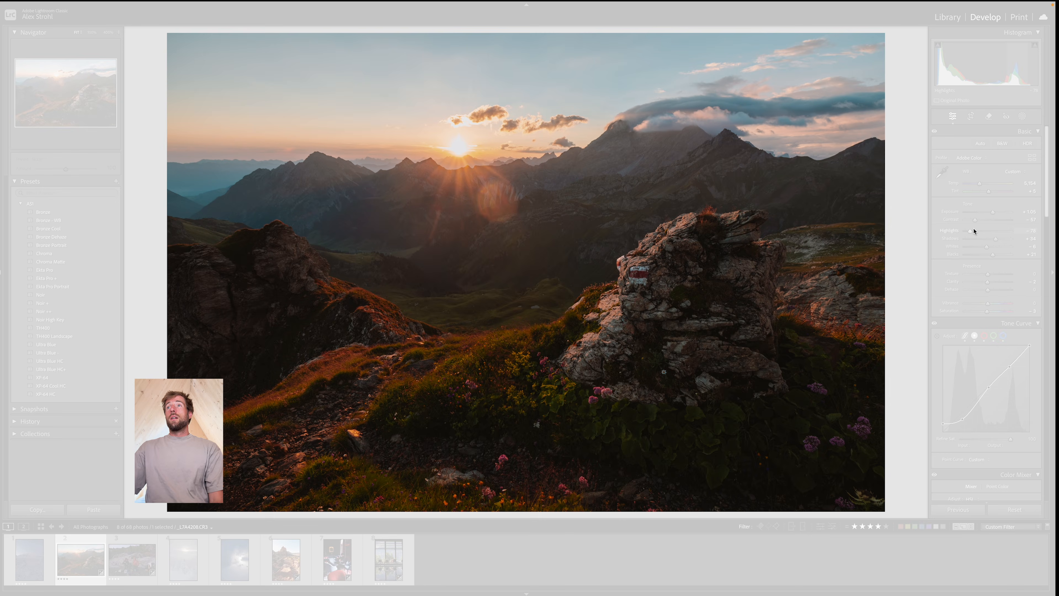
{"action": "left_click_drag", "start_coordinate": [976, 230], "coordinate": [972, 232]}
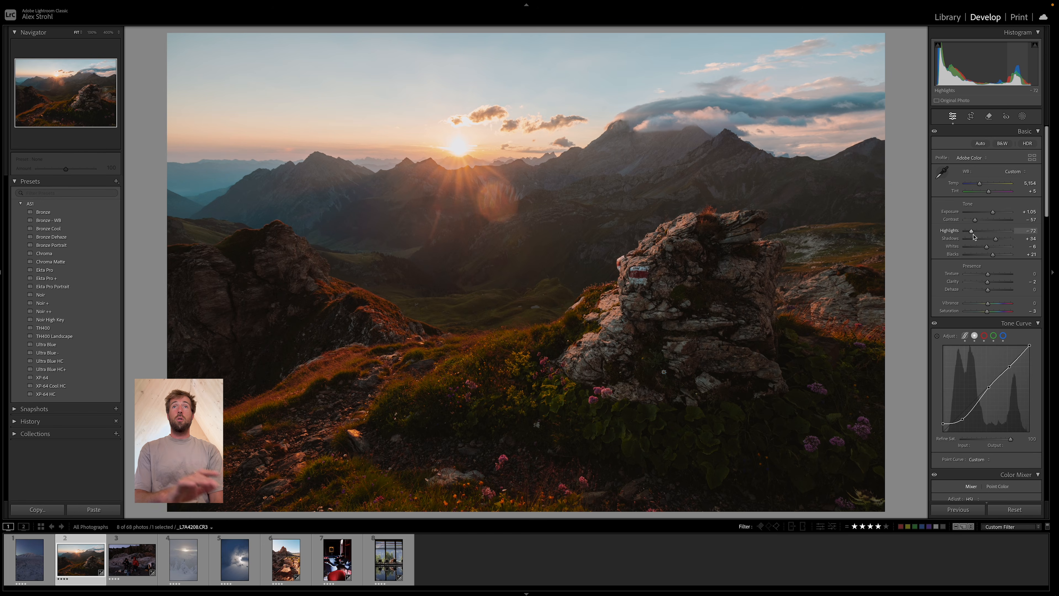
Step: Apply XP-64 Cool HC to the foggy snow-covered trees photo, with cooler temperature, tint +30, contrast +7 and lower exposure, and preview it in Lights Out mode
{"action": "key", "text": "g"}
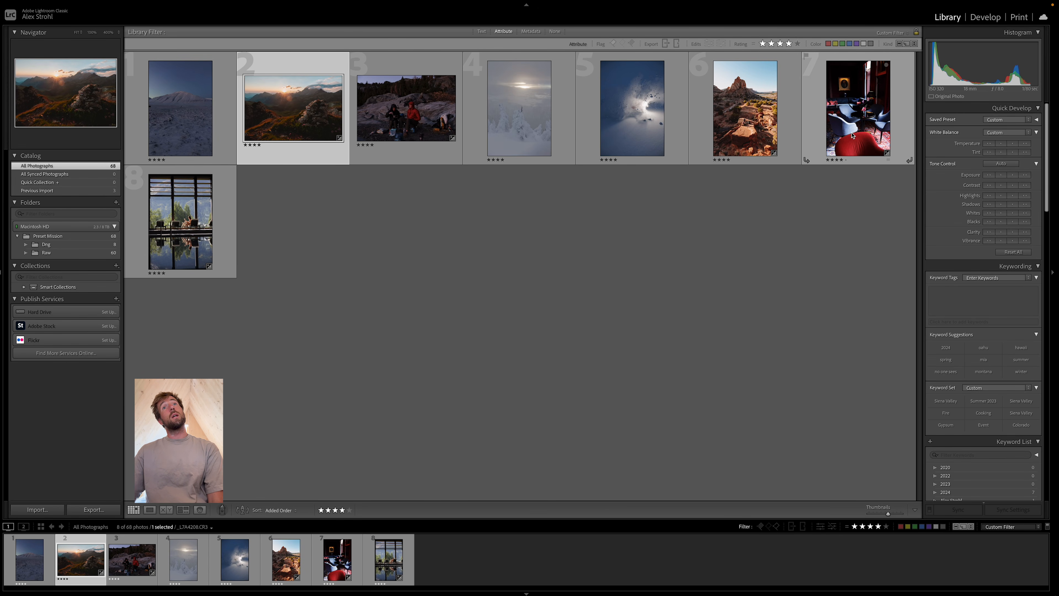
{"action": "left_click", "coordinate": [506, 132]}
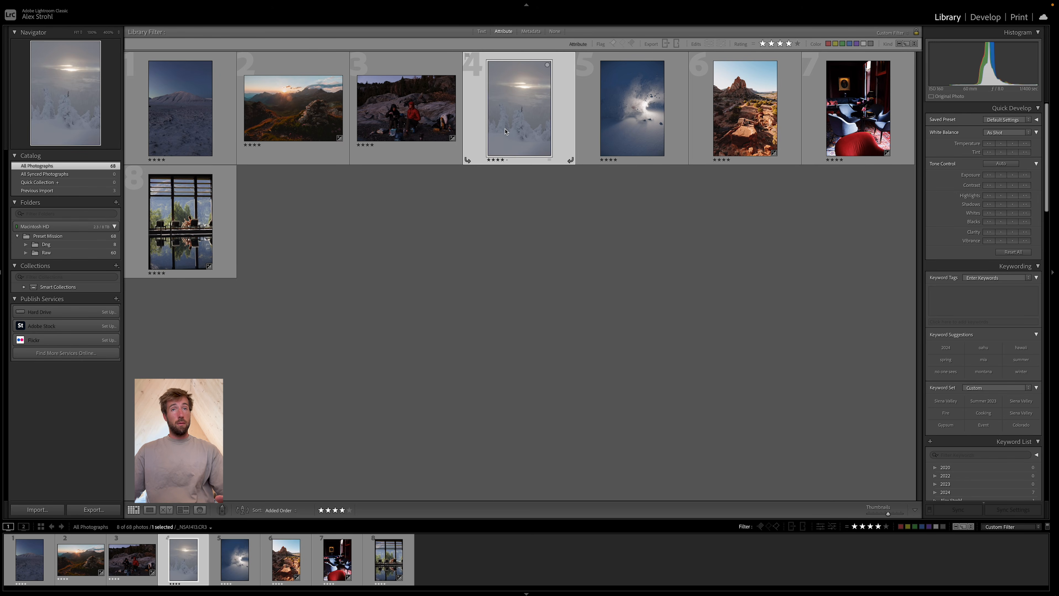
{"action": "key", "text": "d"}
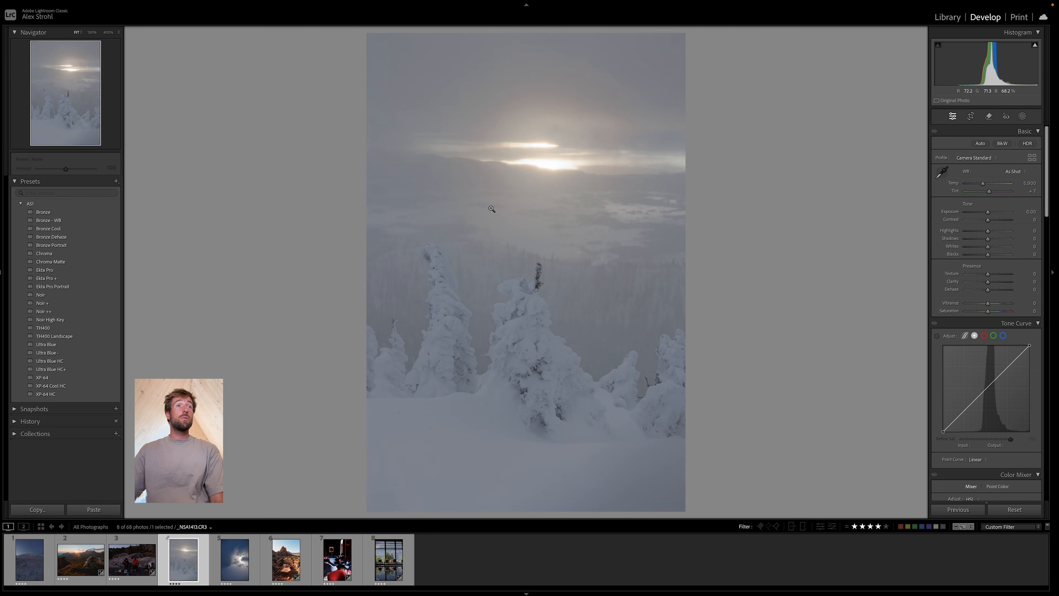
{"action": "left_click", "coordinate": [92, 385]}
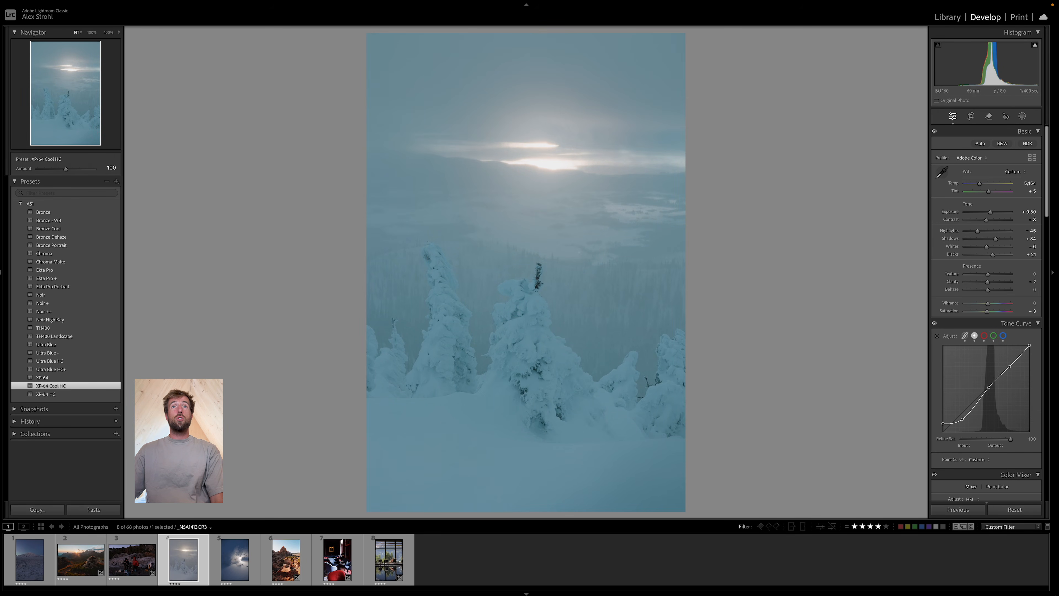
{"action": "left_click_drag", "start_coordinate": [980, 184], "coordinate": [987, 212]}
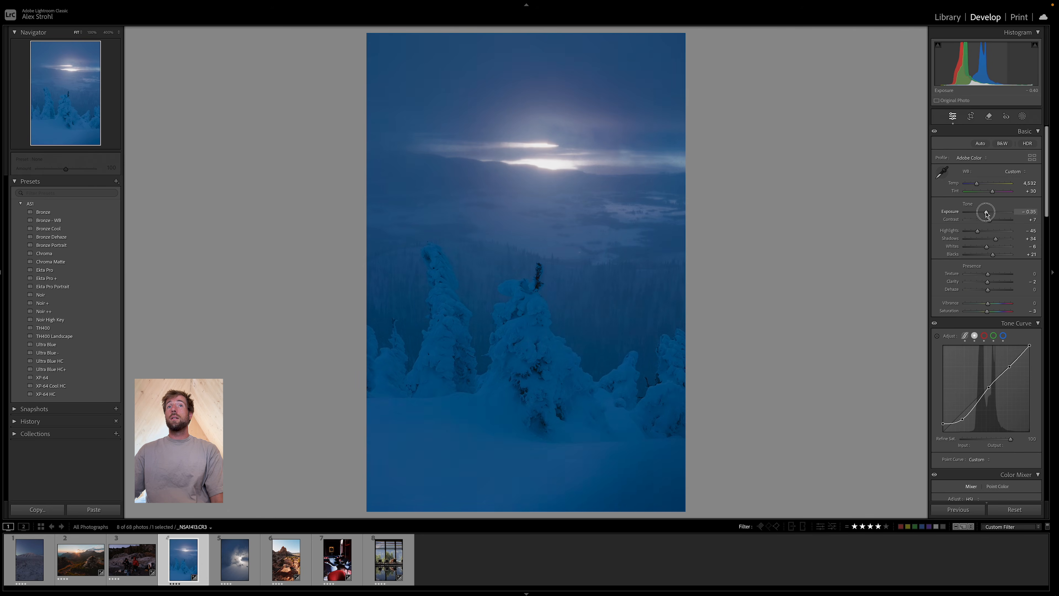
{"action": "key", "text": "l"}
{"action": "key", "text": "l"}
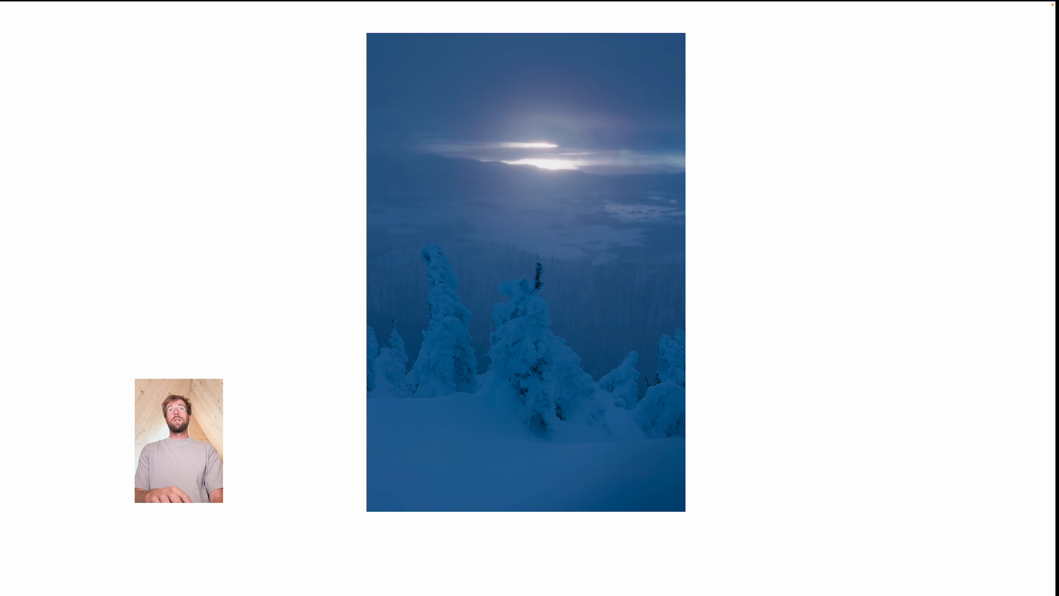
{"action": "key", "text": "l"}
Step: Apply XP-64 to the lounge photo with the red chair, set white balance to As Shot and adjust exposure, contrast and highlights
{"action": "key", "text": "g"}
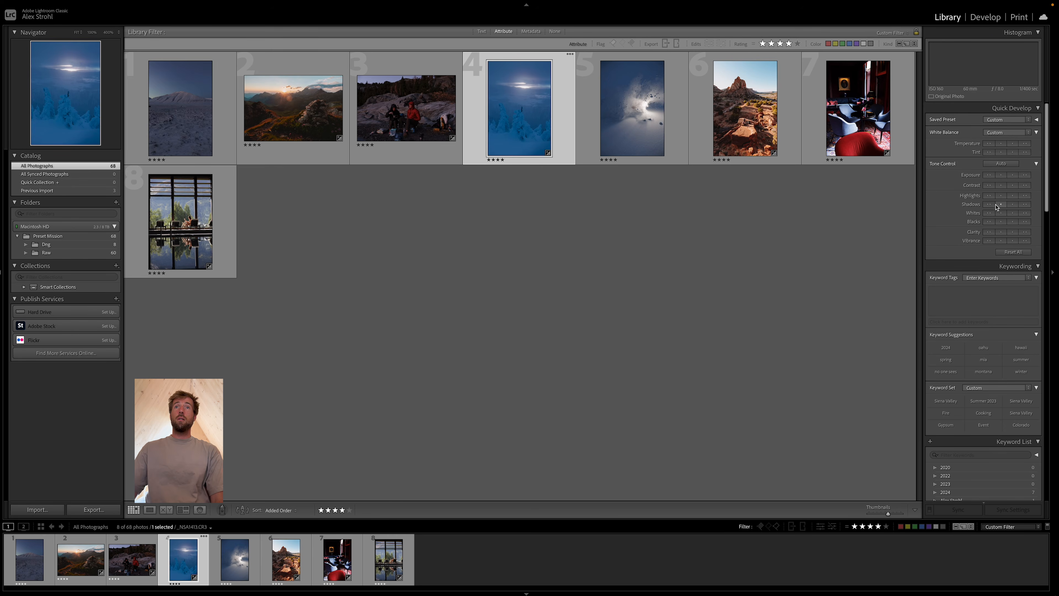
{"action": "double_click", "coordinate": [881, 123]}
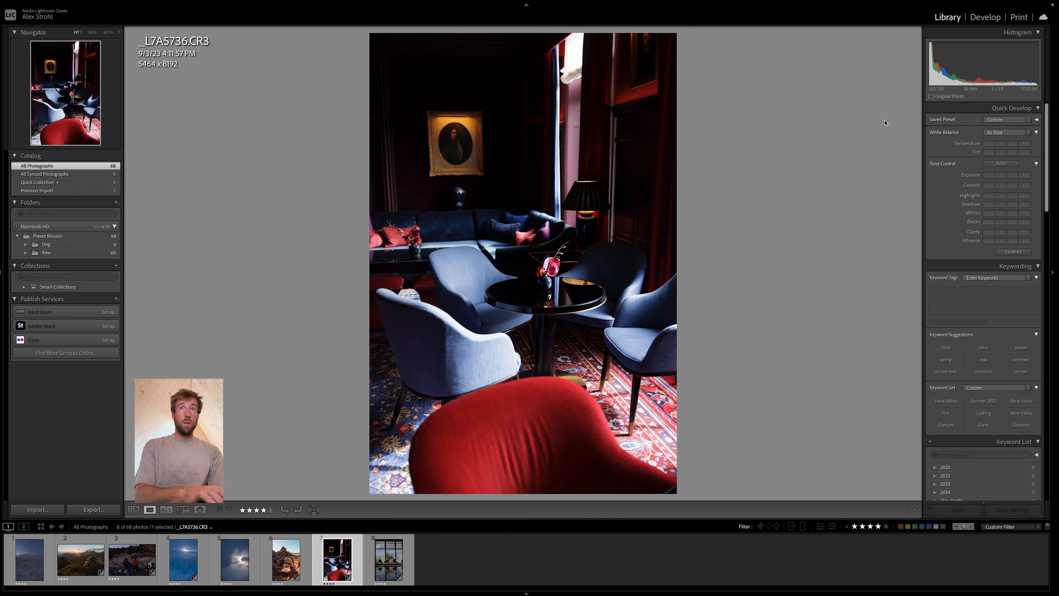
{"action": "key", "text": "d"}
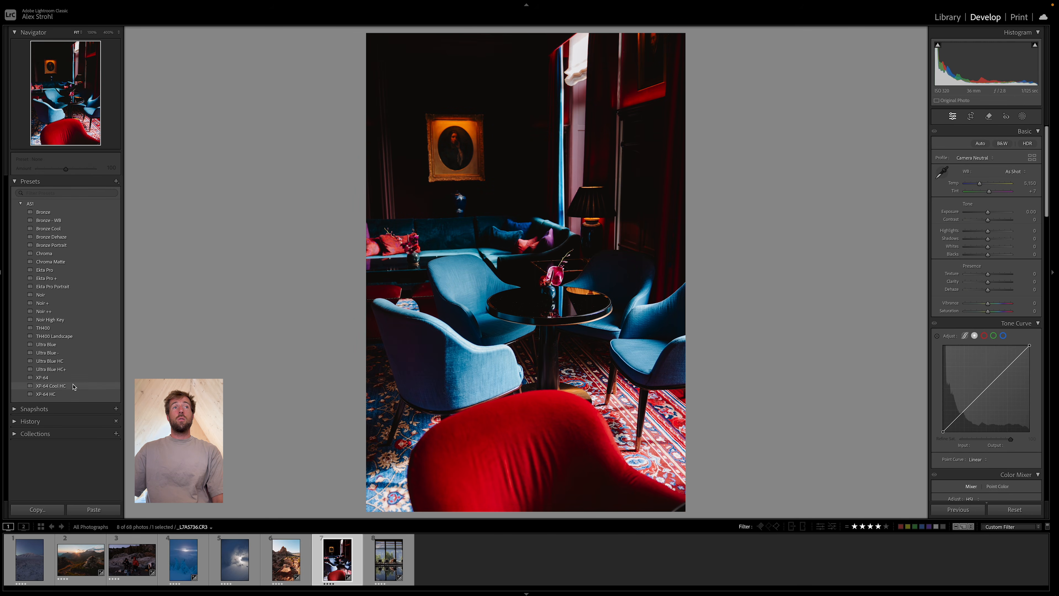
{"action": "left_click", "coordinate": [72, 378]}
{"action": "left_click", "coordinate": [1014, 172]}
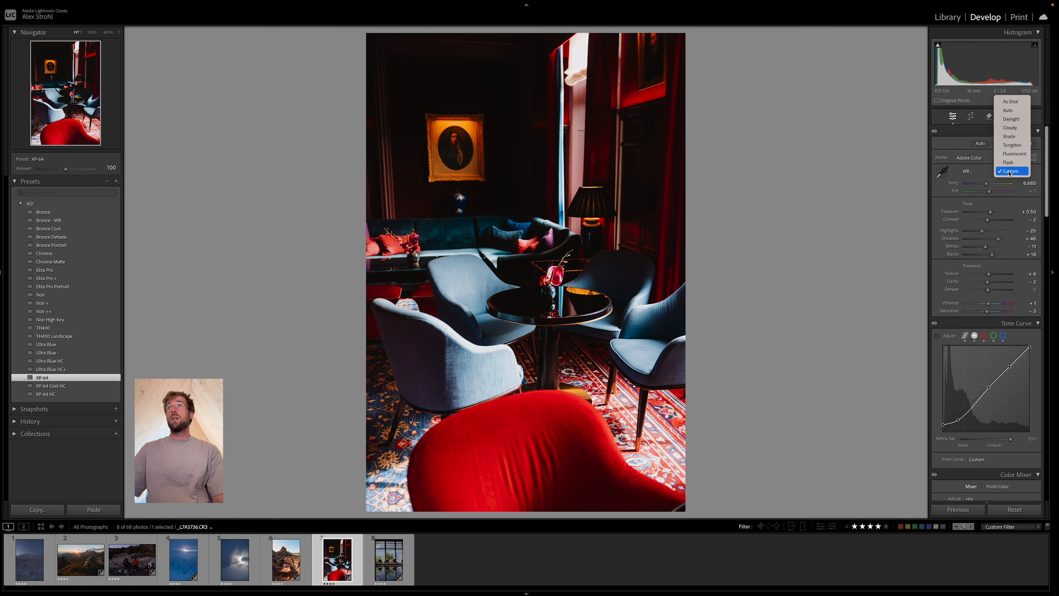
{"action": "left_click", "coordinate": [1015, 105]}
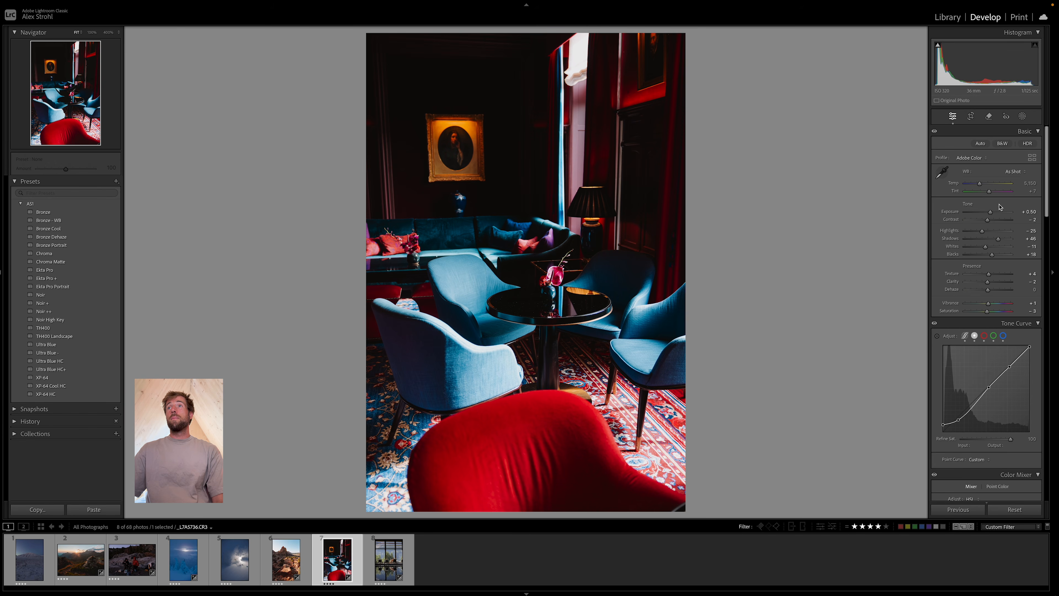
{"action": "left_click_drag", "start_coordinate": [990, 211], "coordinate": [972, 231]}
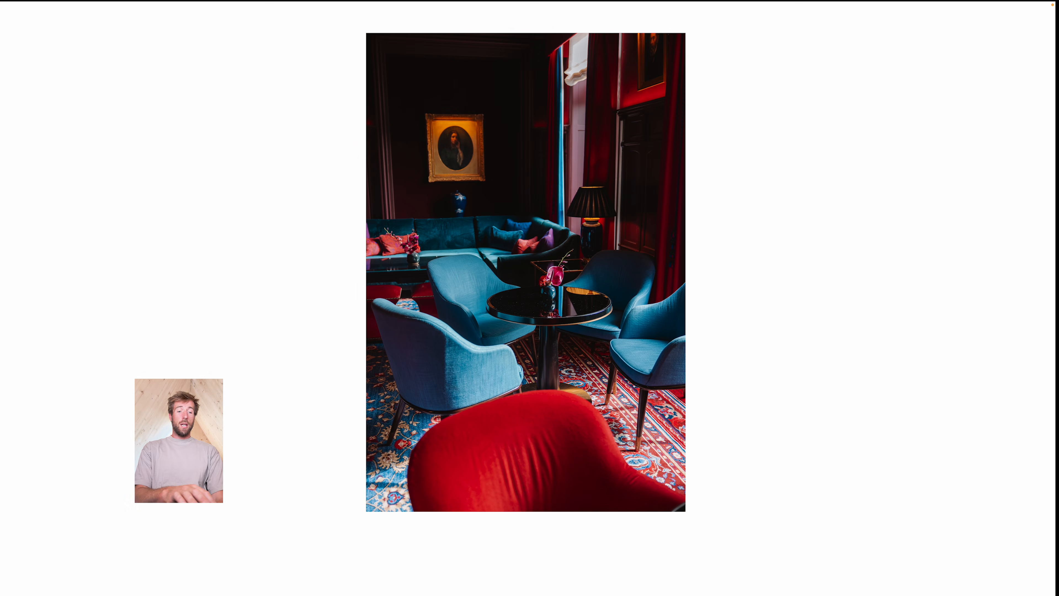
Step: Filter the library to five-star photos and apply TH400 Landscape to the cloudy ocean photo with the island on the horizon
{"action": "key", "text": "g"}
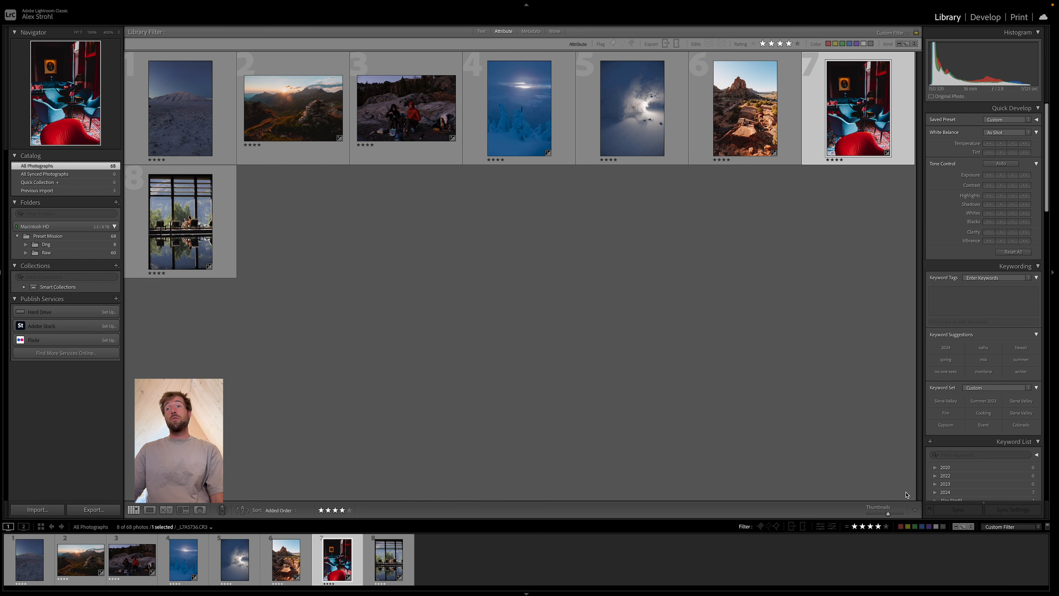
{"action": "left_click", "coordinate": [887, 526]}
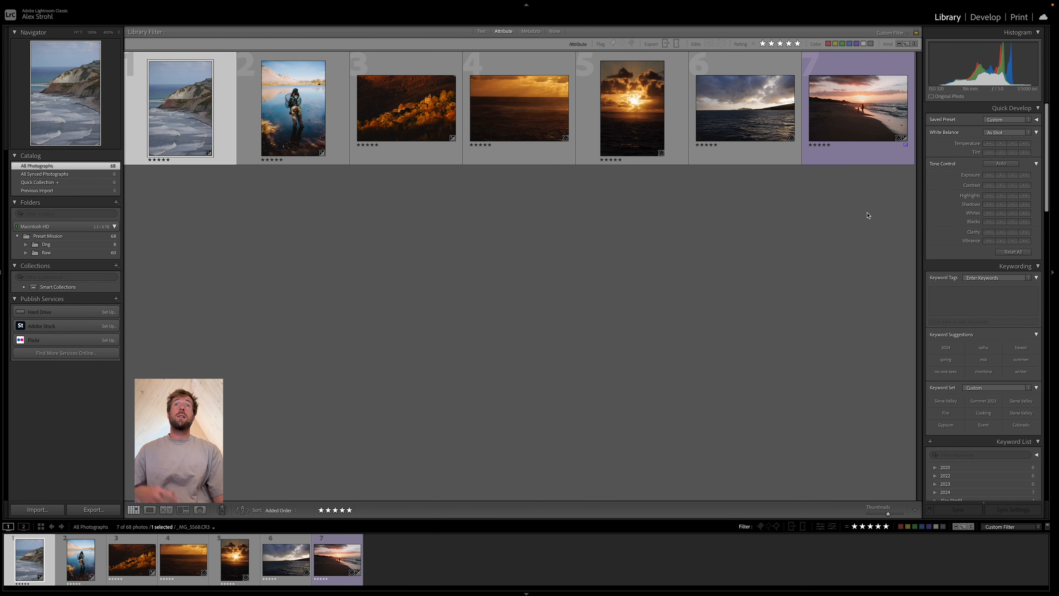
{"action": "double_click", "coordinate": [742, 130]}
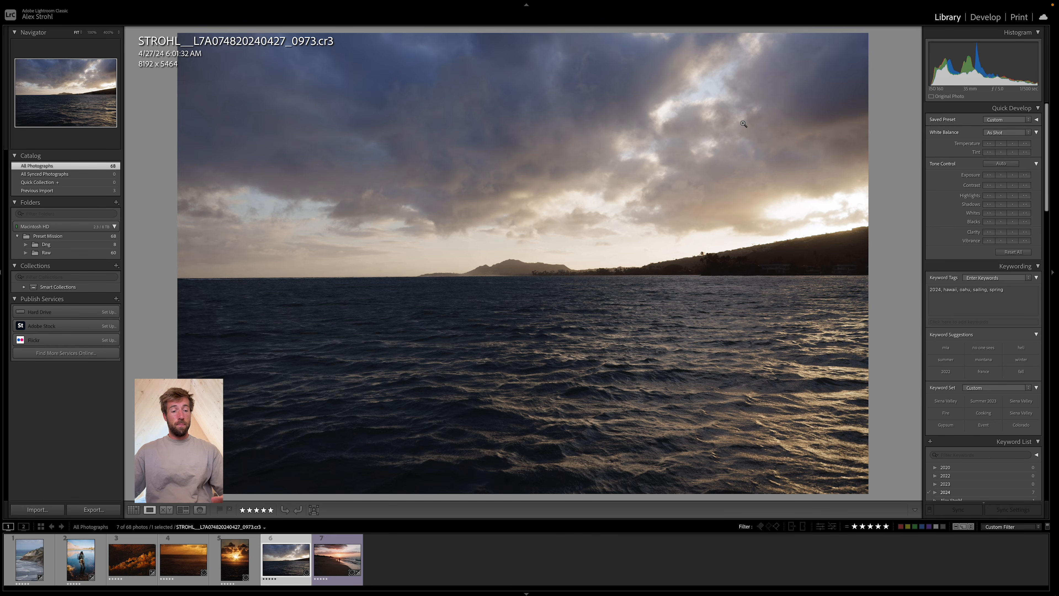
{"action": "key", "text": "d"}
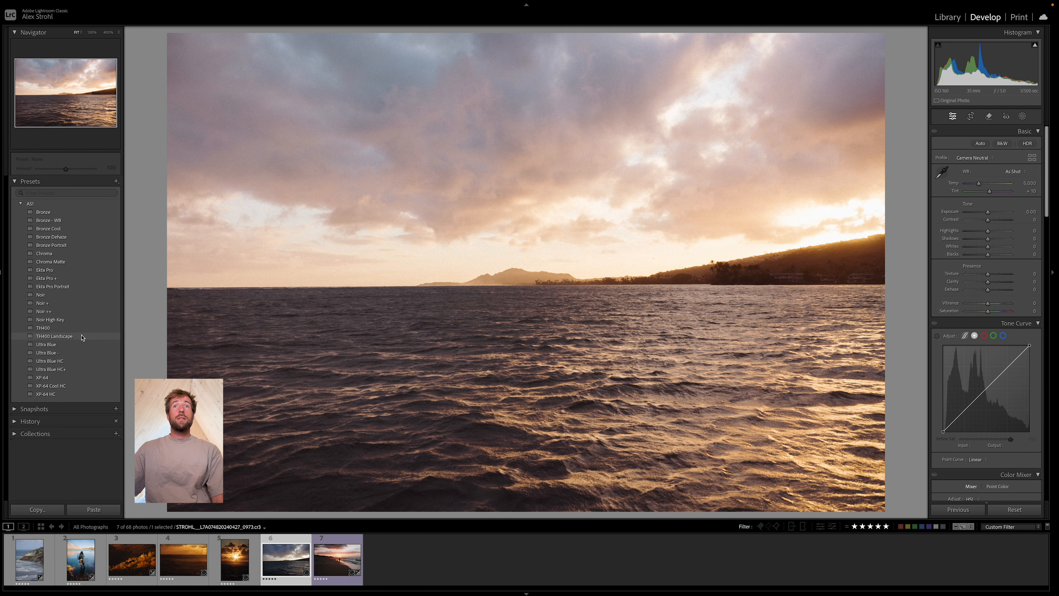
{"action": "left_click", "coordinate": [82, 337]}
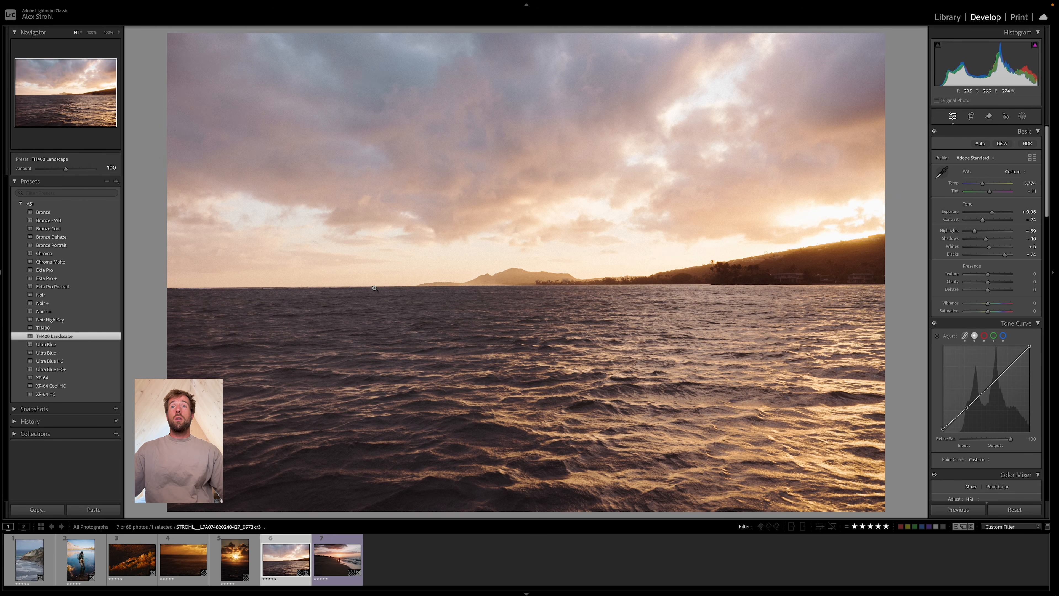
Step: Inspect the ocean photo at 100%, set its exposure to +0.25 and preview it in Lights Out mode
{"action": "left_click", "coordinate": [563, 241]}
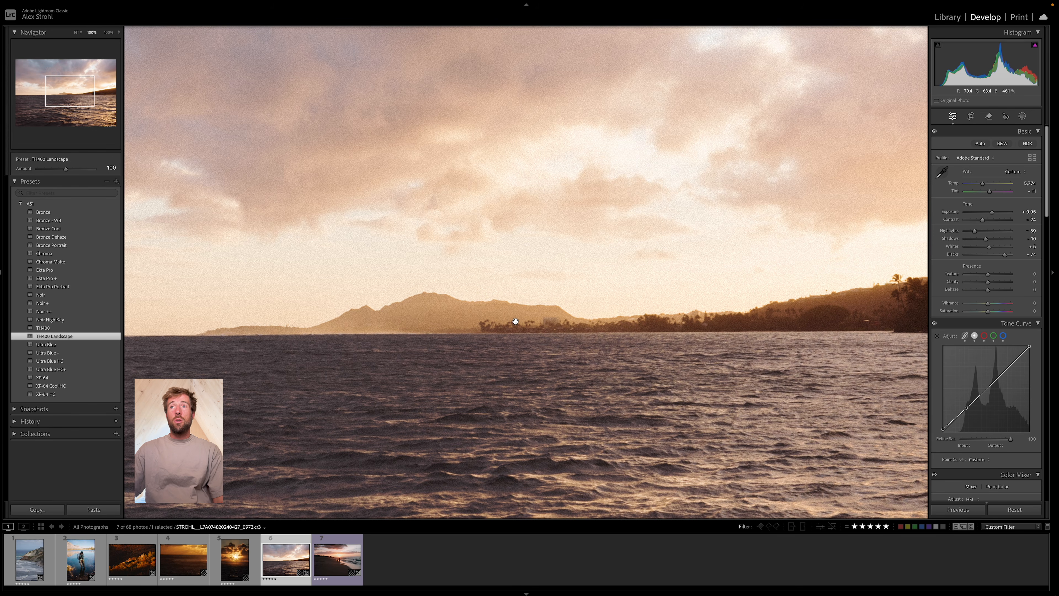
{"action": "left_click", "coordinate": [516, 322]}
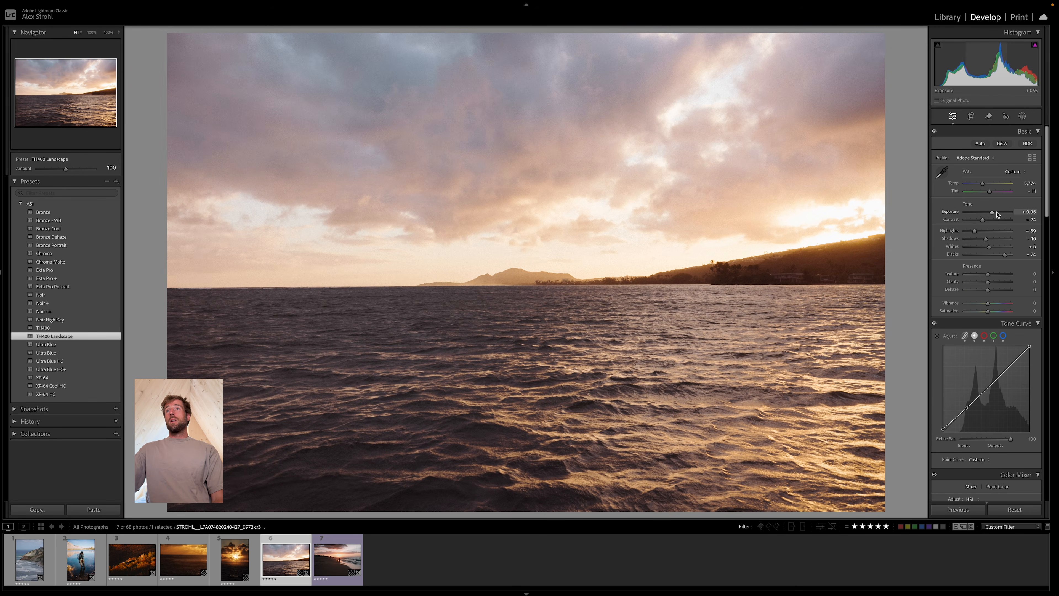
{"action": "left_click_drag", "start_coordinate": [997, 214], "coordinate": [994, 217]}
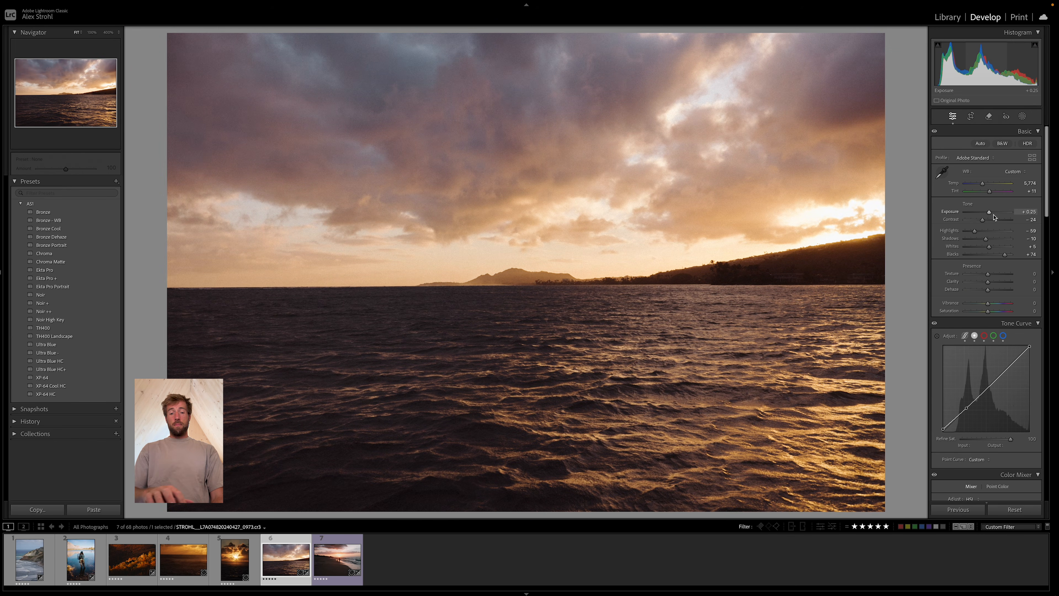
{"action": "key", "text": "l"}
{"action": "key", "text": "l"}
{"action": "key", "text": "l"}
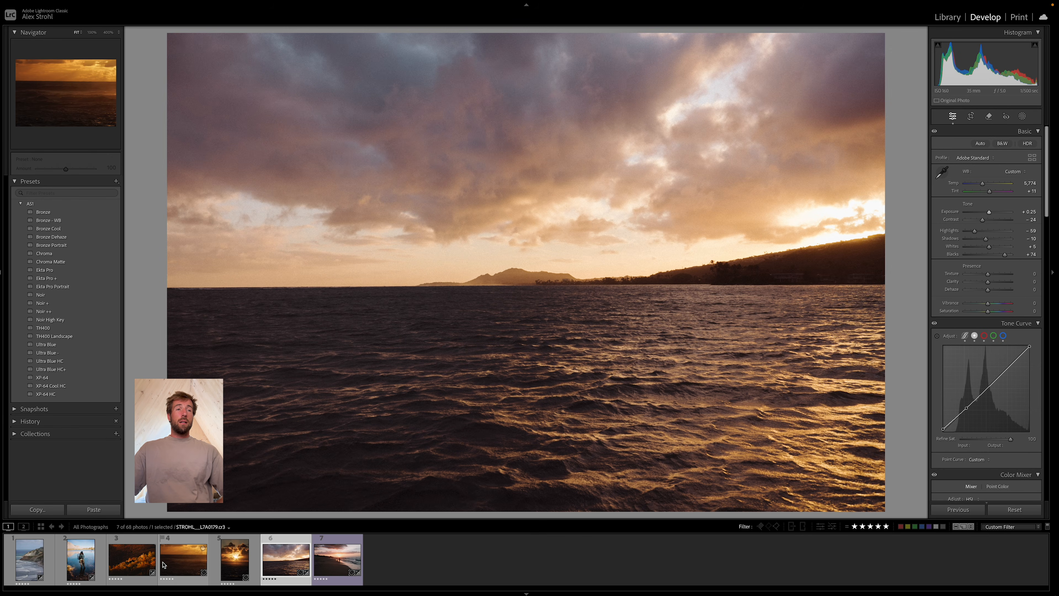
Step: Reset the autumn hillside village photo, apply TH400 Landscape with reduced exposure and contrast, and preview it in Lights Out mode
{"action": "left_click", "coordinate": [132, 559]}
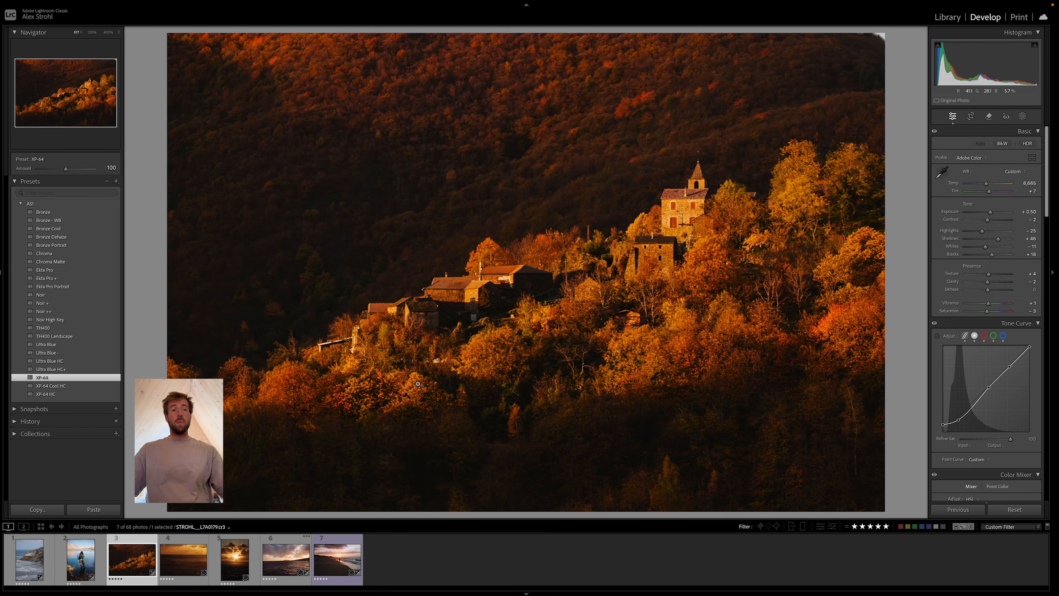
{"action": "key", "text": "ctrl+shift+r"}
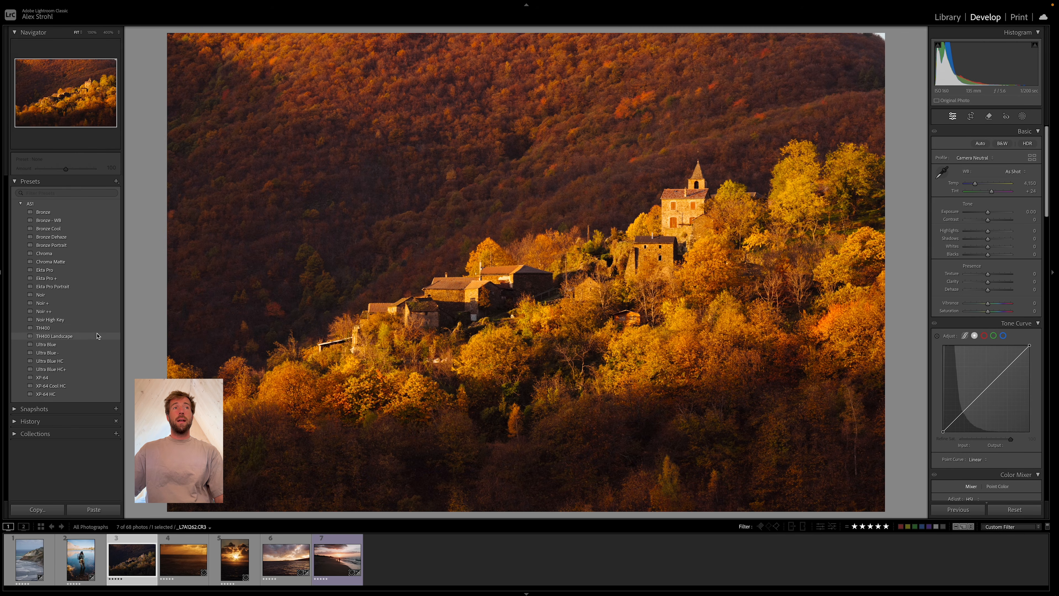
{"action": "left_click", "coordinate": [97, 336]}
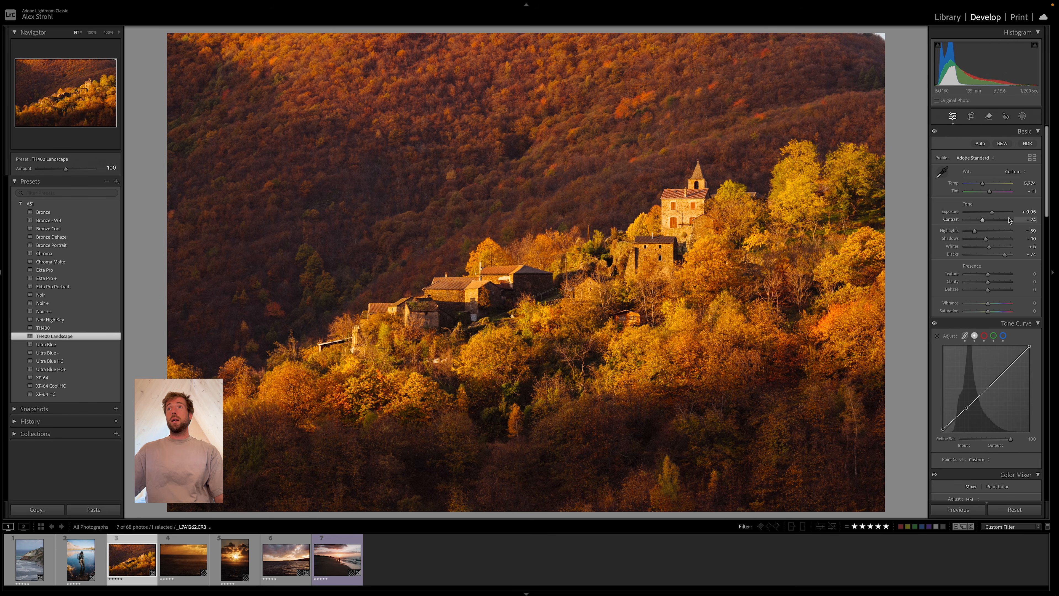
{"action": "left_click_drag", "start_coordinate": [994, 213], "coordinate": [977, 221]}
{"action": "key", "text": "l"}
{"action": "key", "text": "l"}
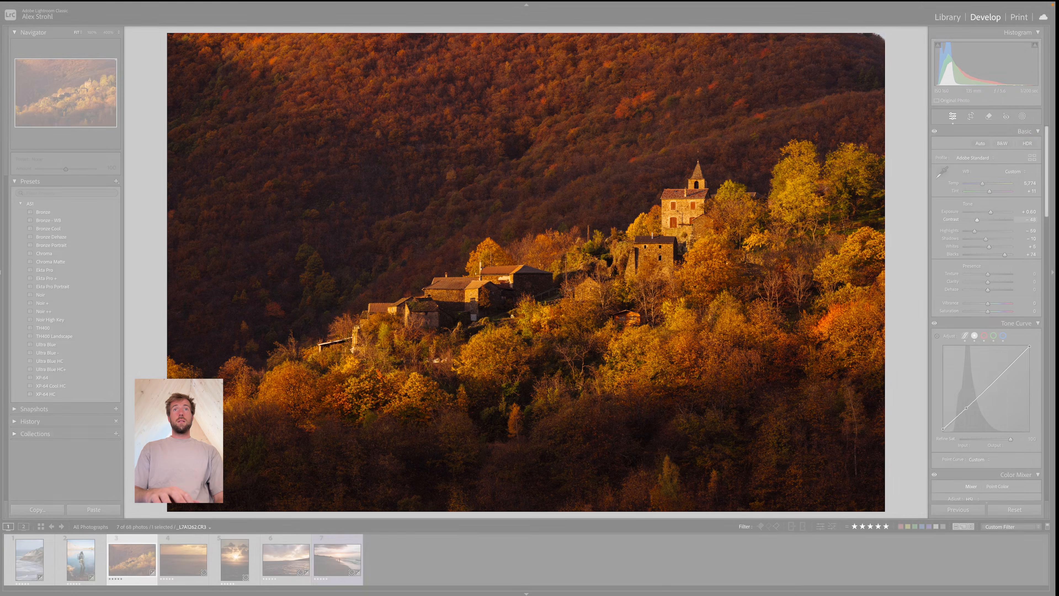
{"action": "key", "text": "l"}
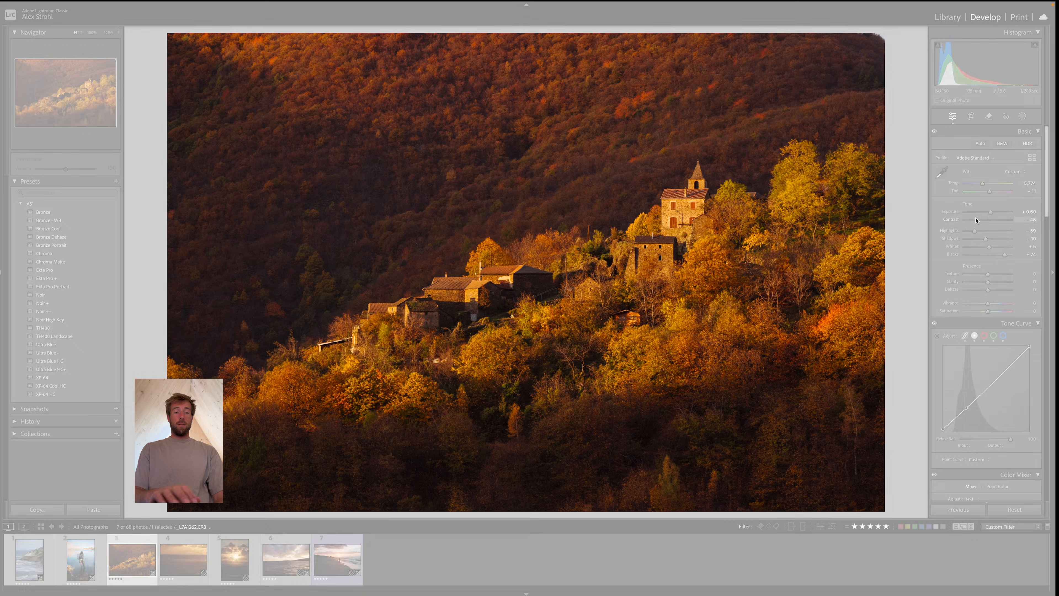
Step: Open the photo of the angler standing in the lake for editing and apply the TH400 preset
{"action": "key", "text": "g"}
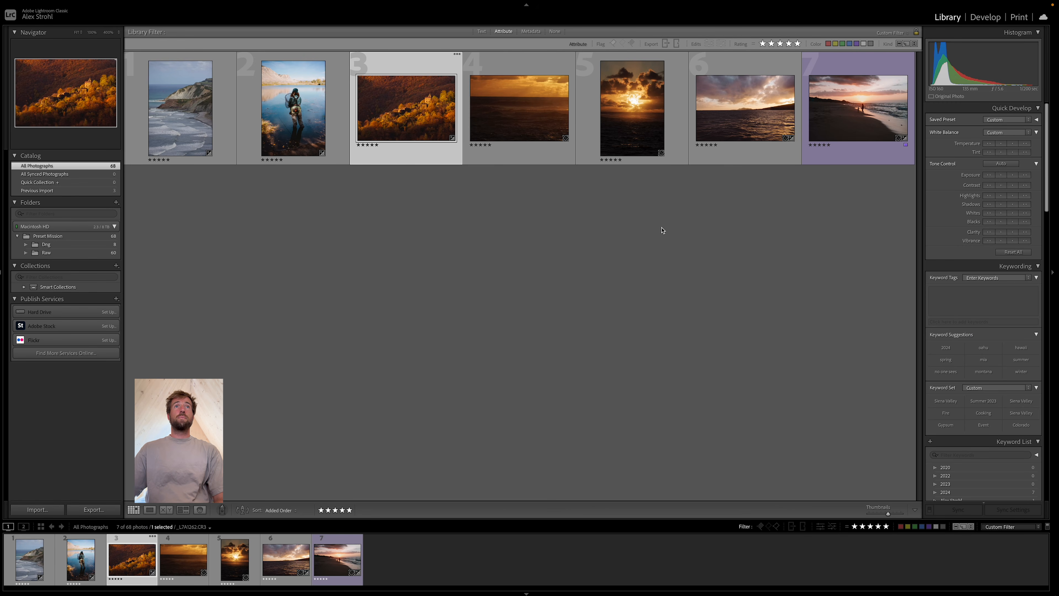
{"action": "double_click", "coordinate": [318, 115]}
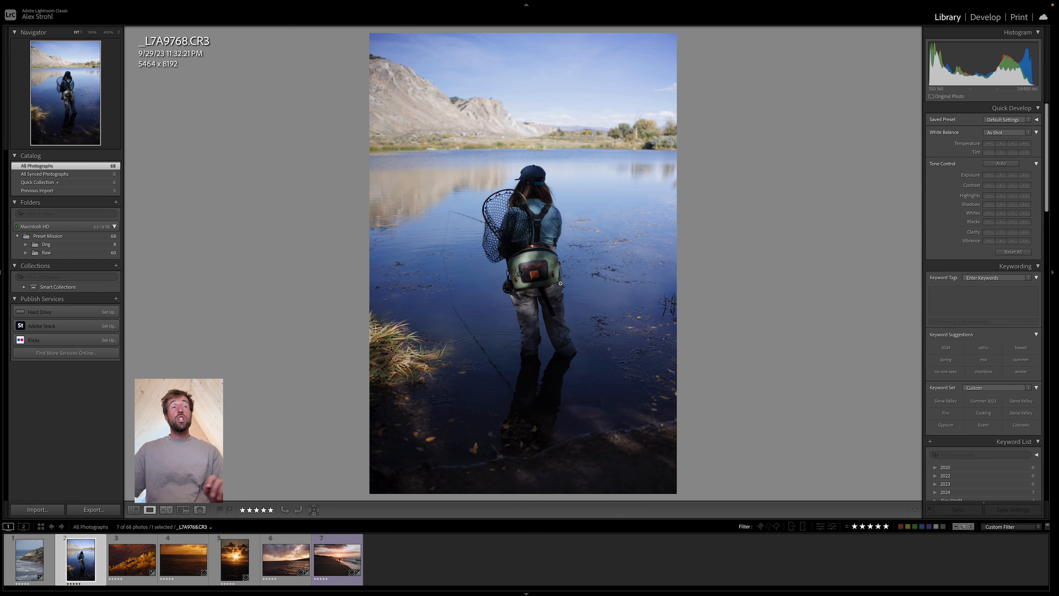
{"action": "key", "text": "d"}
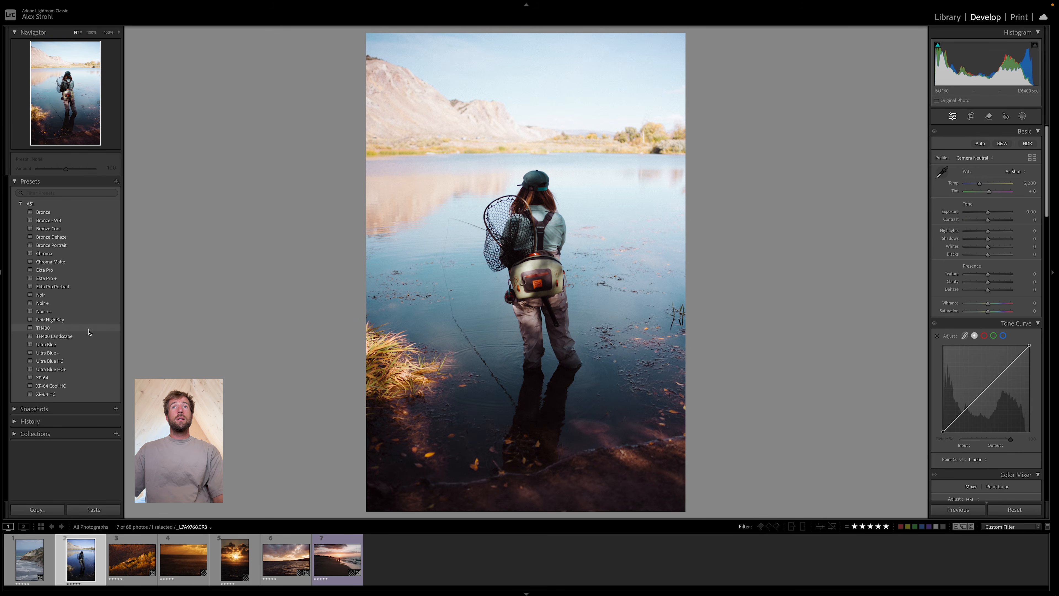
{"action": "left_click", "coordinate": [89, 329]}
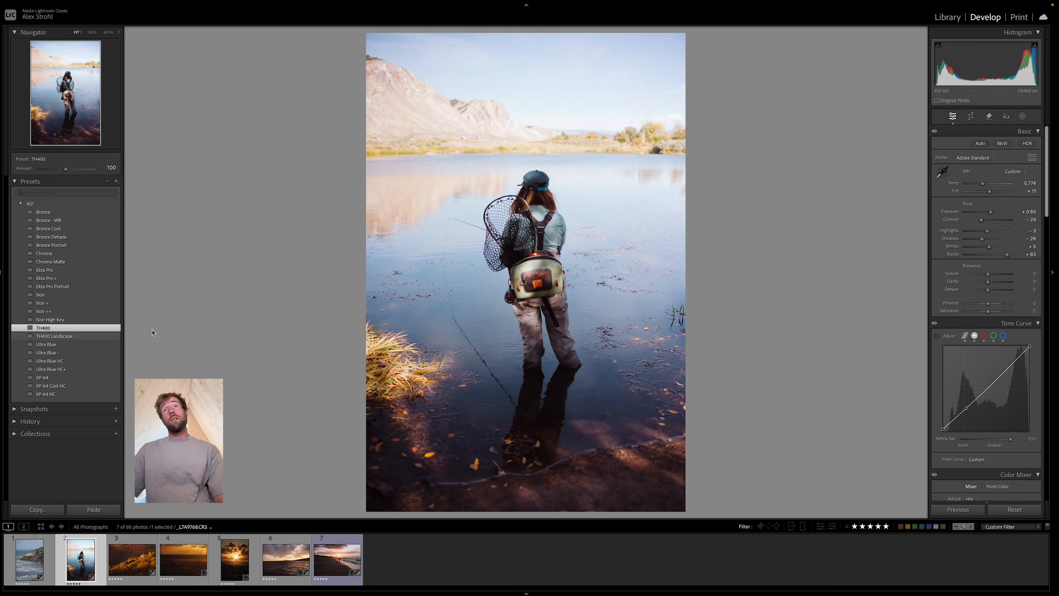
Step: Try the As Shot white balance on the angler photo and undo it
{"action": "left_click", "coordinate": [1014, 172]}
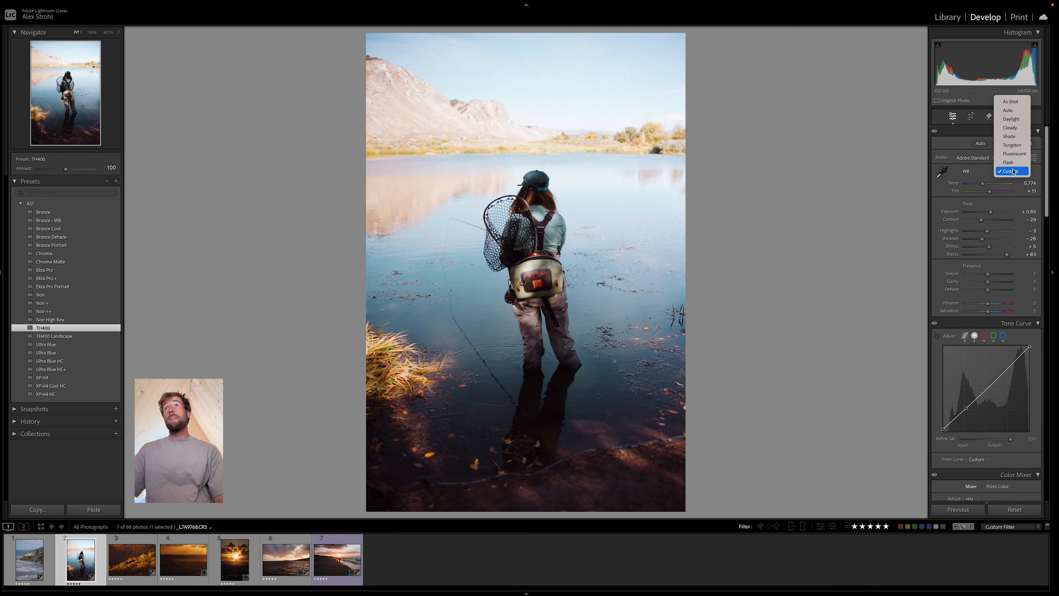
{"action": "left_click", "coordinate": [1018, 101]}
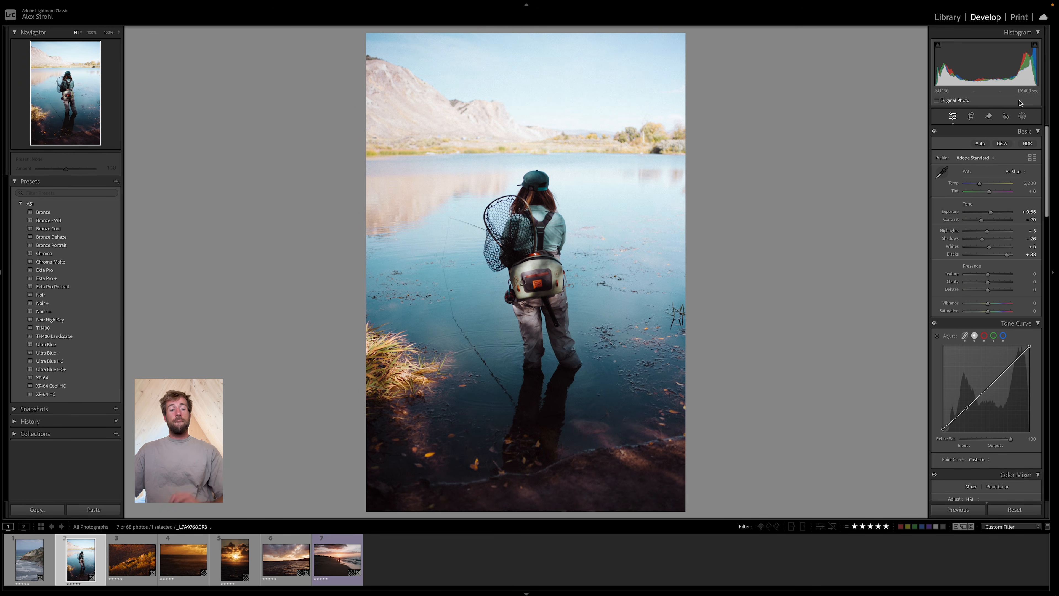
{"action": "key", "text": "super+z"}
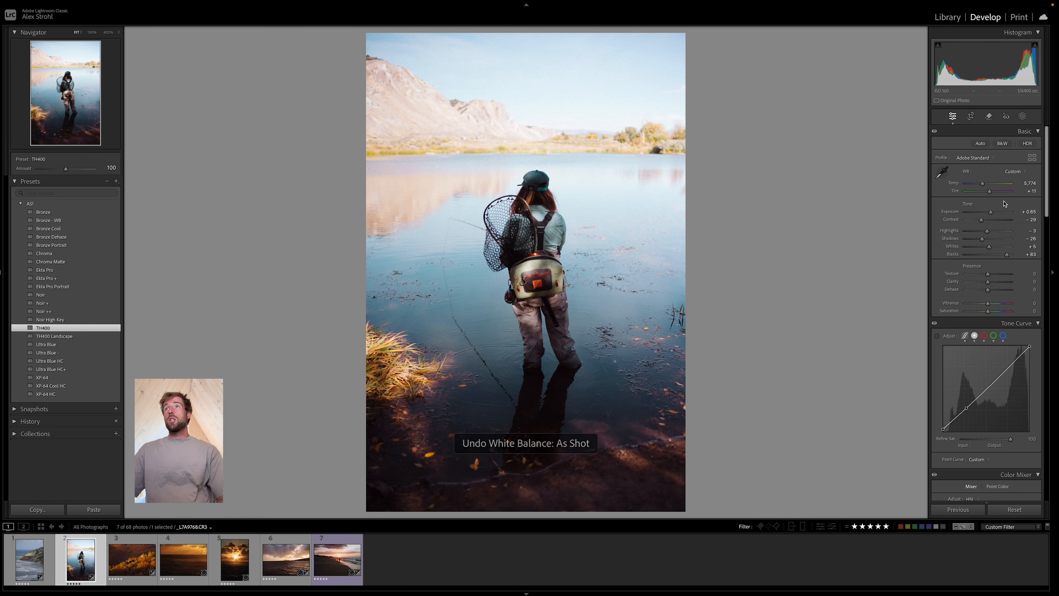
Step: Set the angler photo's exposure to +0.20, contrast to -64 and highlights to -78, and preview it in Lights Out mode
{"action": "left_click_drag", "start_coordinate": [991, 213], "coordinate": [965, 231]}
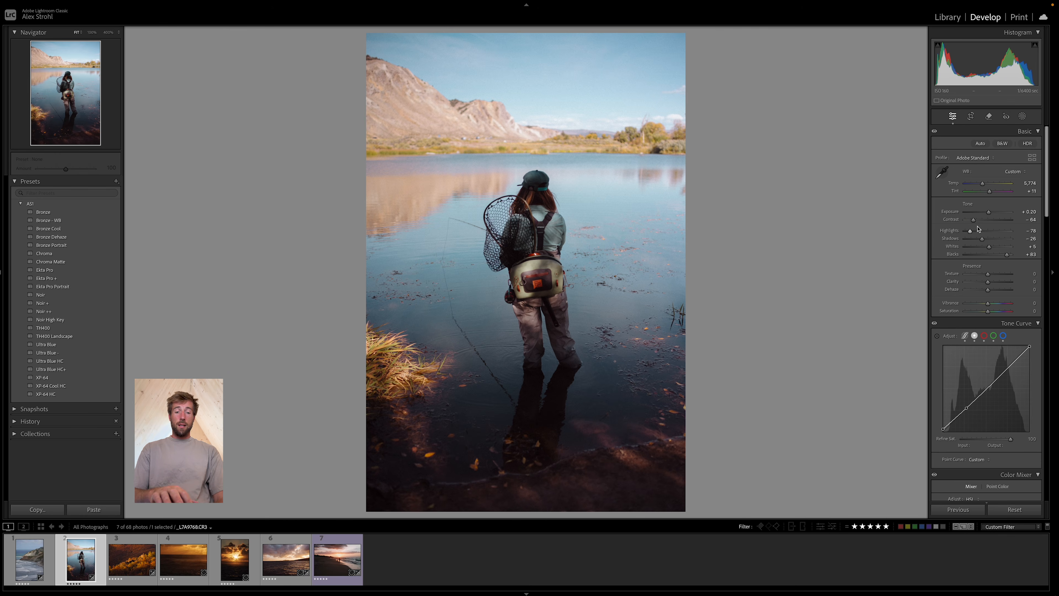
{"action": "key", "text": "l"}
{"action": "key", "text": "l"}
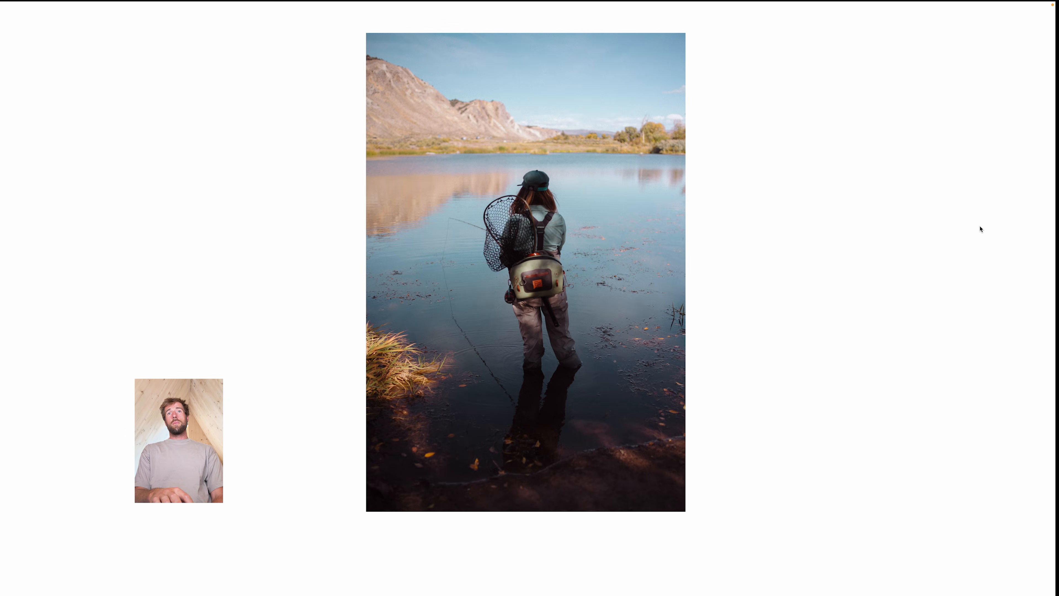
{"action": "key", "text": "l"}
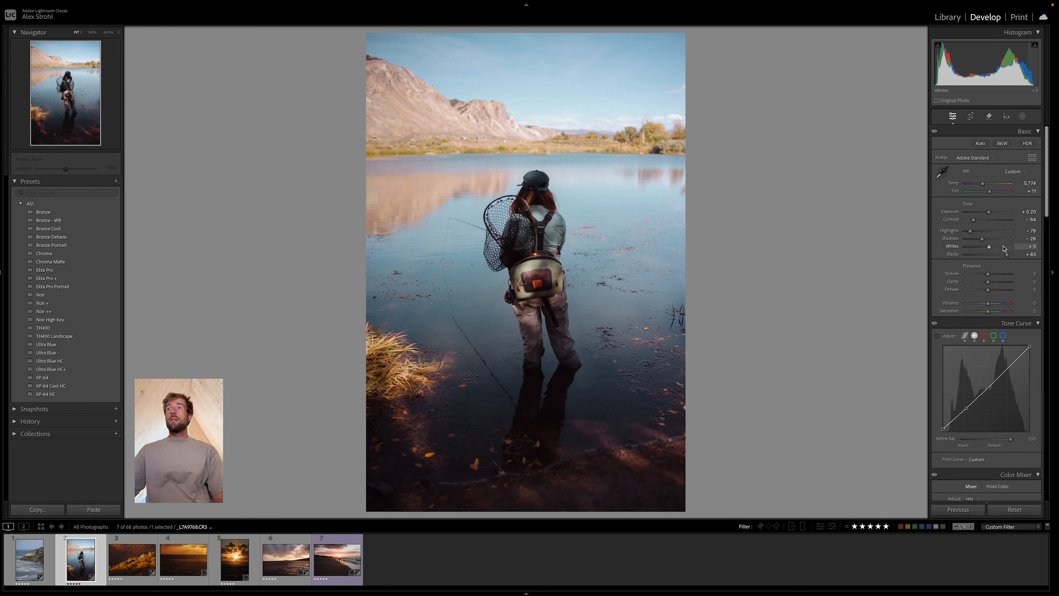
Step: Set the angler photo's white balance to As Shot and preview it in Lights Out mode
{"action": "left_click", "coordinate": [1014, 171]}
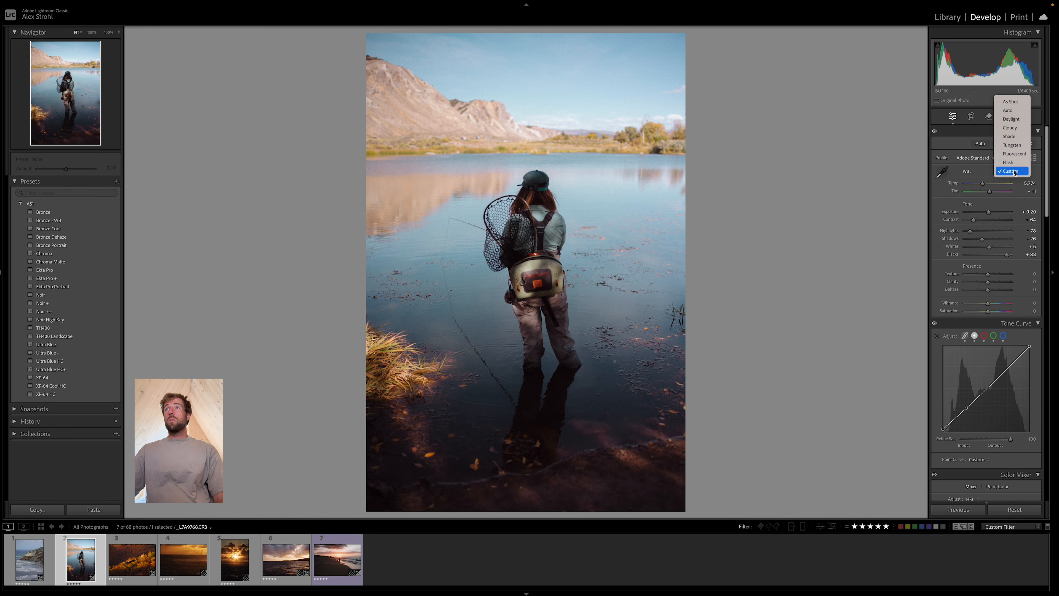
{"action": "left_click", "coordinate": [1021, 101]}
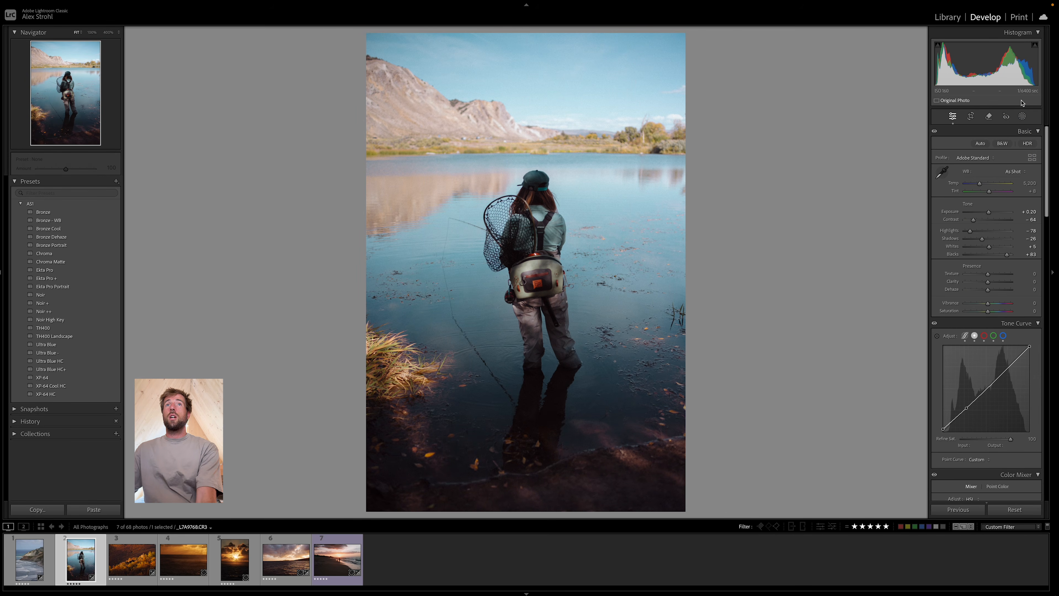
{"action": "key", "text": "l"}
{"action": "key", "text": "l"}
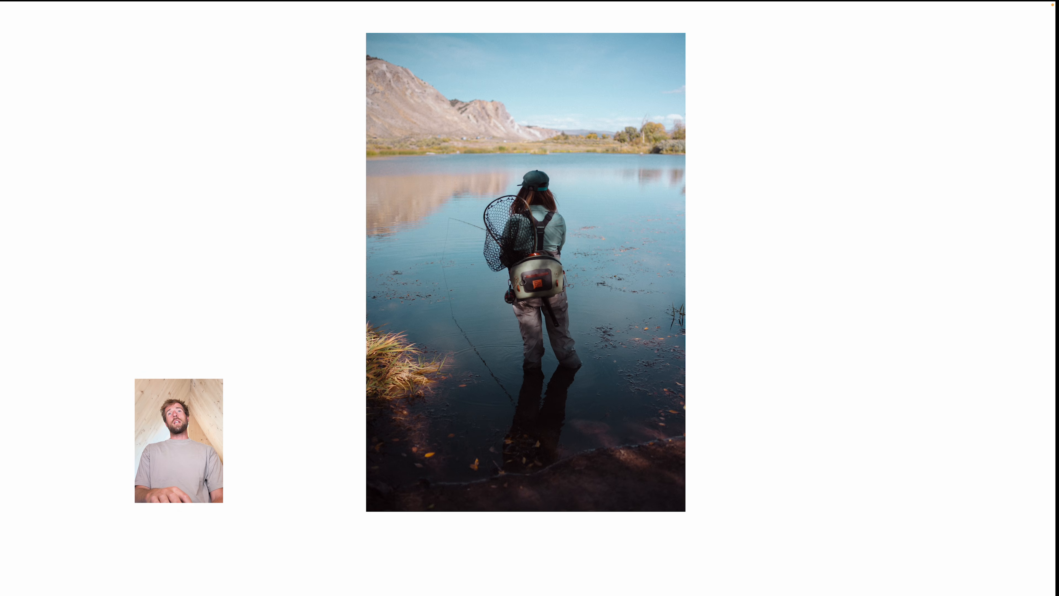
{"action": "key", "text": "l"}
Step: Open the coastal cliffs photo from the library, apply TH400 Landscape and preview it in Lights Out mode
{"action": "key", "text": "g"}
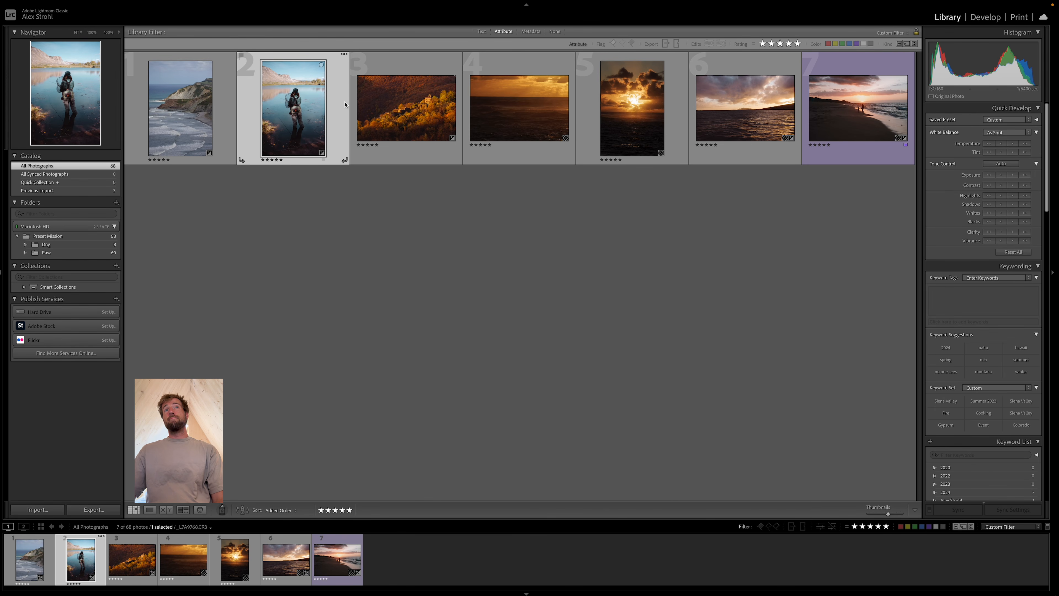
{"action": "double_click", "coordinate": [199, 100]}
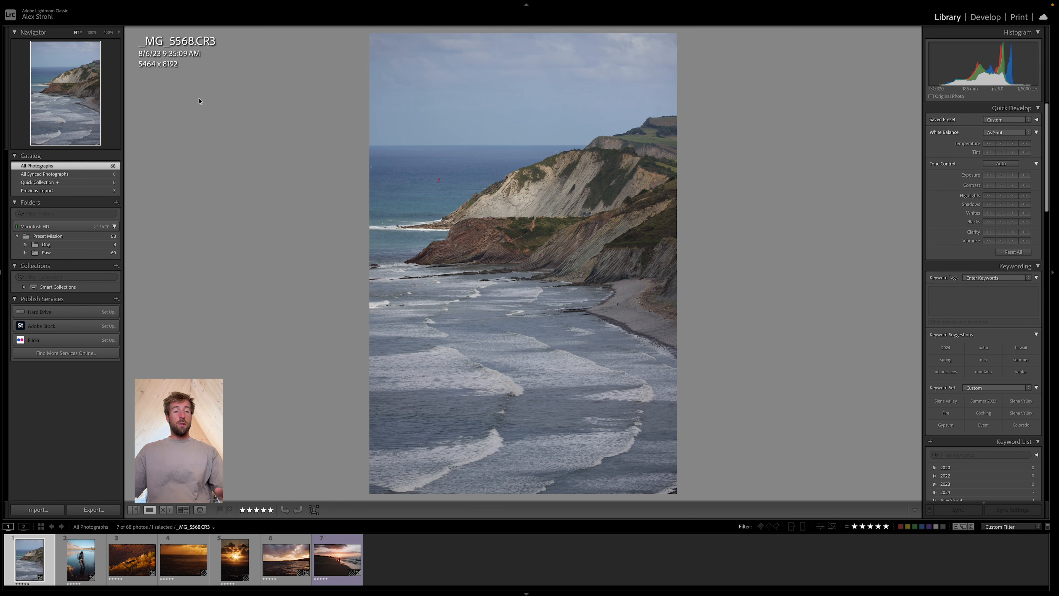
{"action": "key", "text": "d"}
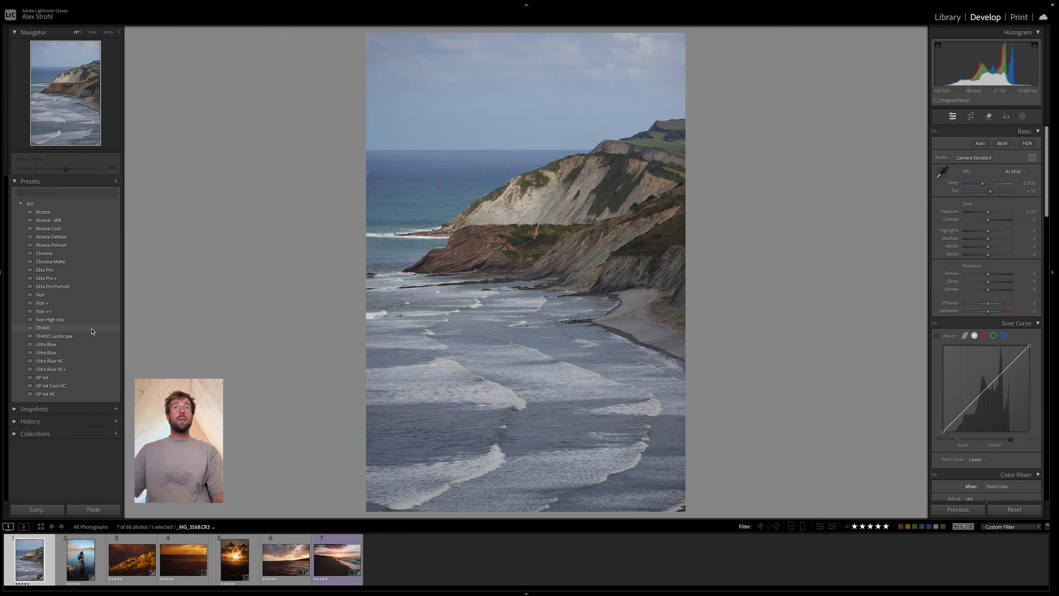
{"action": "left_click", "coordinate": [89, 337]}
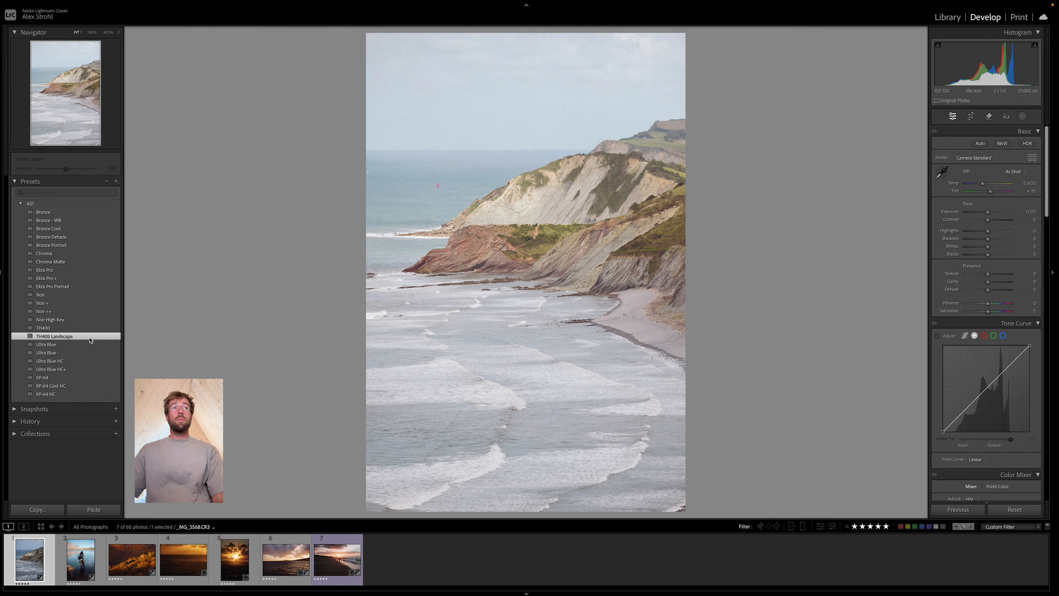
{"action": "key", "text": "l"}
{"action": "key", "text": "l"}
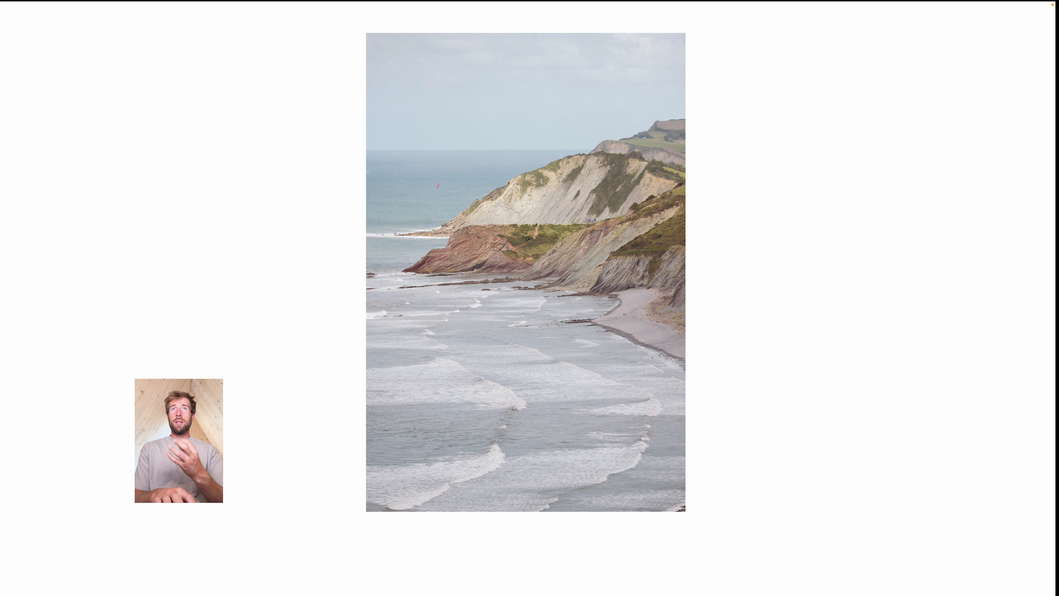
{"action": "key", "text": "l"}
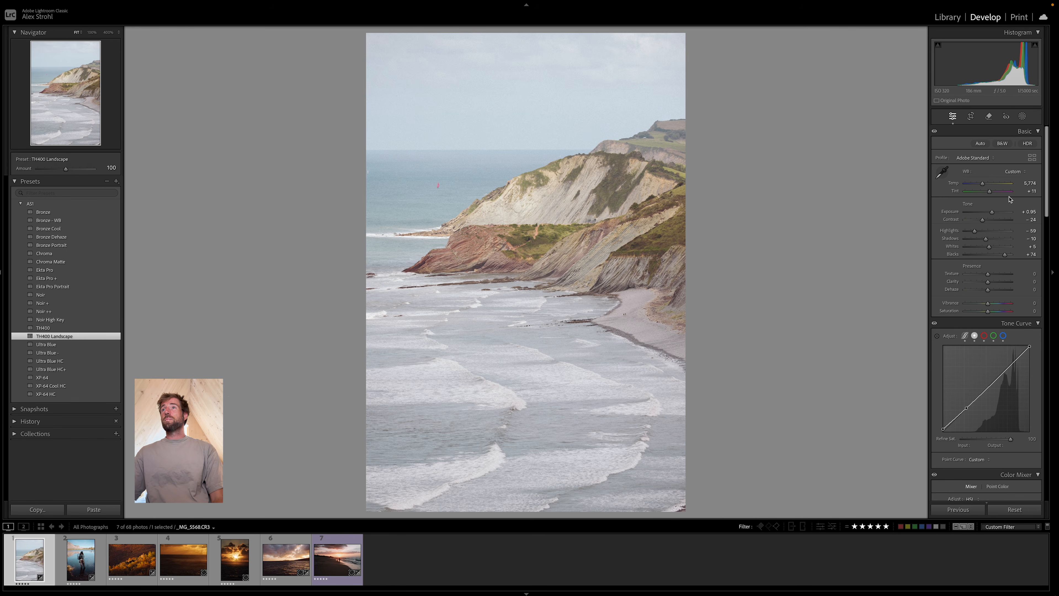
Step: Set the cliffs photo's exposure to +0.35 and contrast to -25, and preview it in Lights Out mode
{"action": "left_click_drag", "start_coordinate": [992, 213], "coordinate": [976, 223]}
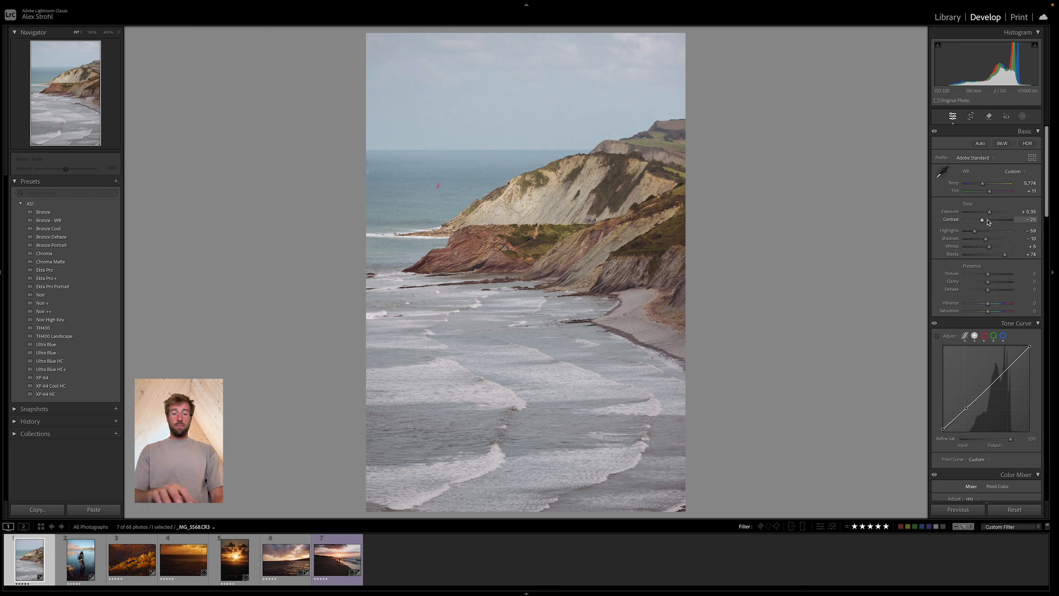
{"action": "key", "text": "l"}
{"action": "key", "text": "l"}
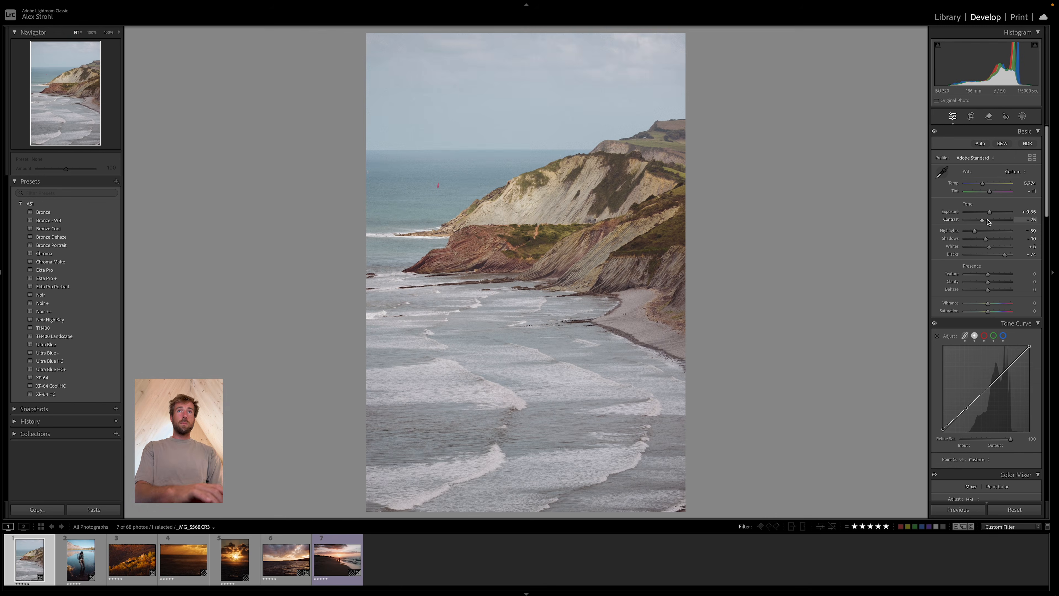
Step: Return to the library grid and set its rating filter to 0 stars
{"action": "key", "text": "g"}
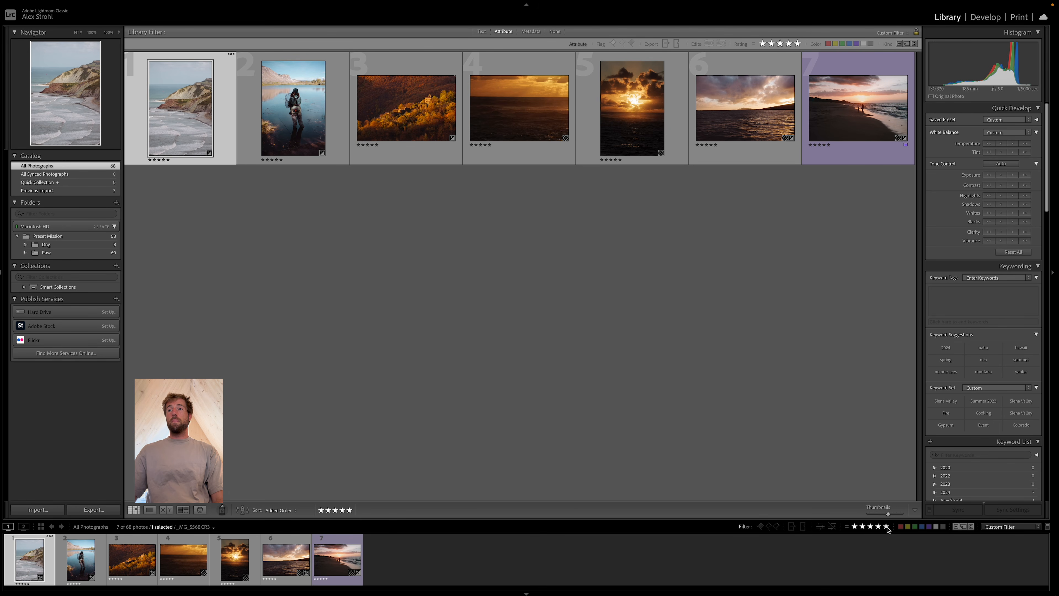
{"action": "left_click", "coordinate": [854, 527]}
{"action": "left_click", "coordinate": [854, 528]}
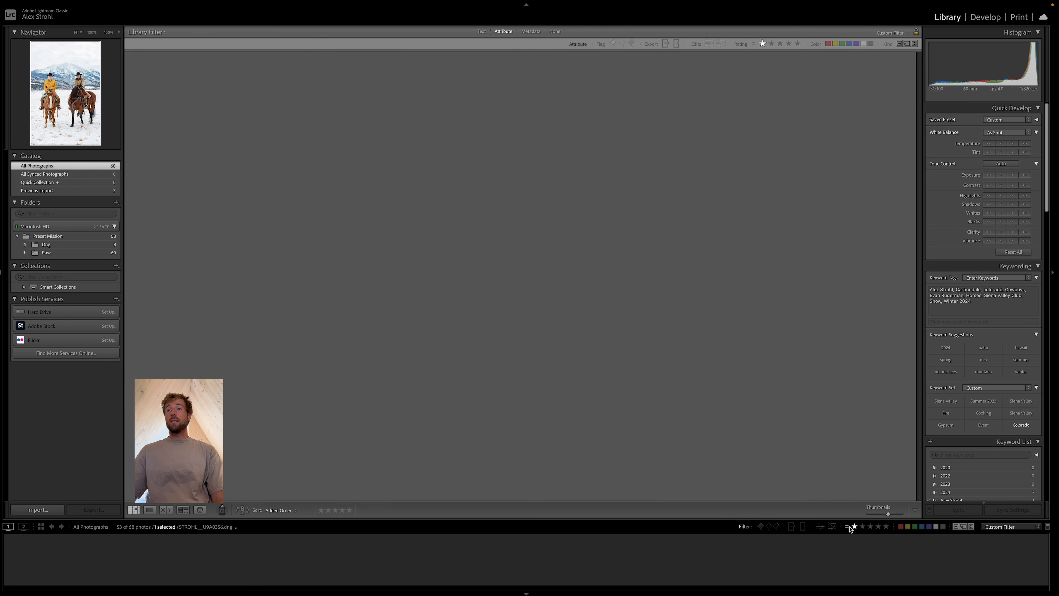
{"action": "left_click", "coordinate": [854, 529]}
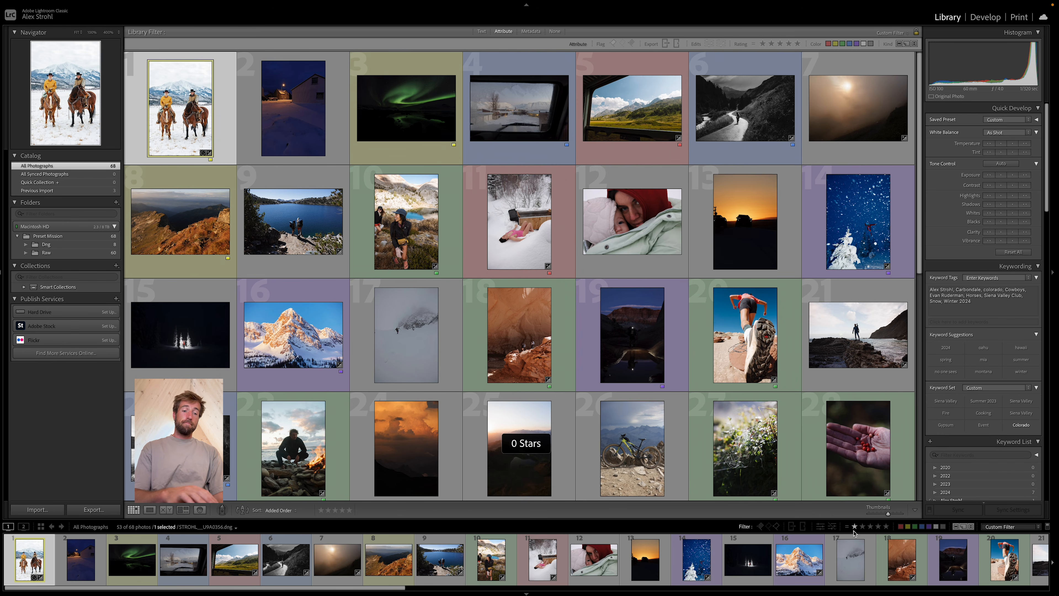